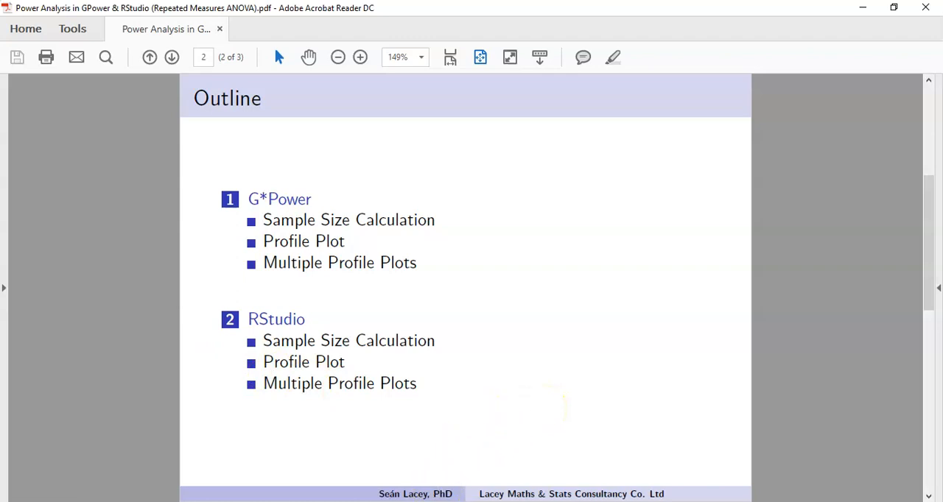
View the YouTube playlist on assumptions for repeated measures ANOVA, and switch to the Power Analysis (ANOVA).R script in RStudio.
click(430, 501)
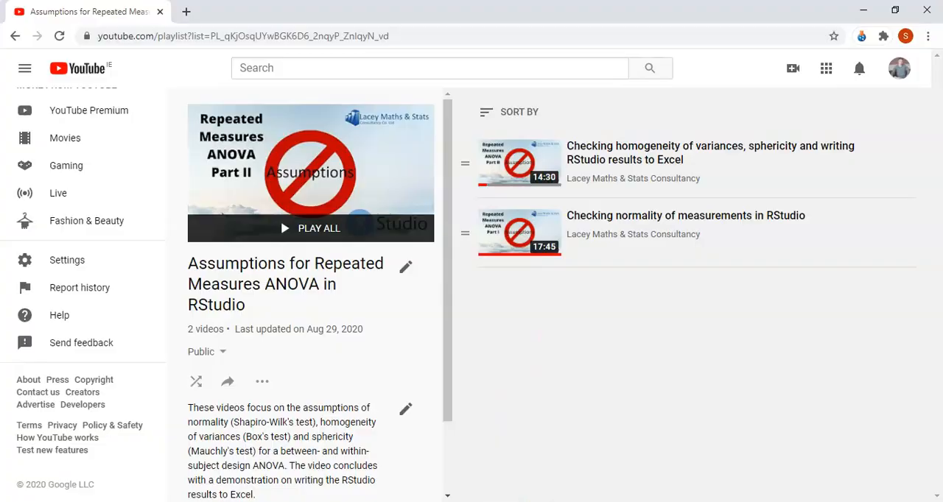
click(536, 500)
click(456, 288)
key(Up)
key(Up)
key(Up)
key(Up)
key(Up)
key(Up)
key(Up)
key(Up)
key(Up)
key(Up)
key(Up)
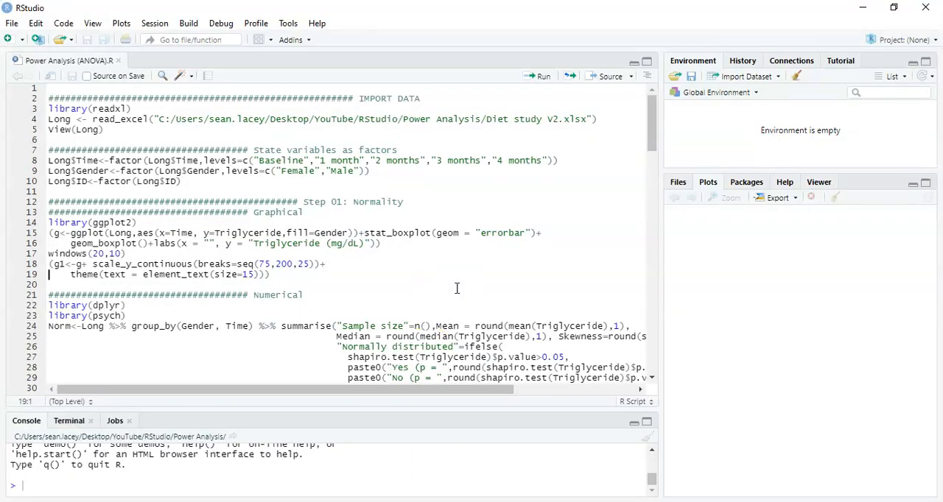
key(Up)
key(Up)
key(Up)
key(Up)
key(Up)
key(Up)
key(Up)
key(Up)
key(shift+Page_Down)
key(Page_Down)
key(Up)
key(Up)
key(Up)
key(Up)
key(Up)
key(Up)
key(Up)
key(Up)
key(Up)
key(Up)
key(Up)
key(Up)
key(Up)
key(shift+Down)
key(shift+Down)
key(shift+Down)
key(shift+Down)
key(shift+Down)
key(shift+Down)
key(shift+Down)
key(shift+Down)
key(shift+Down)
key(shift+Down)
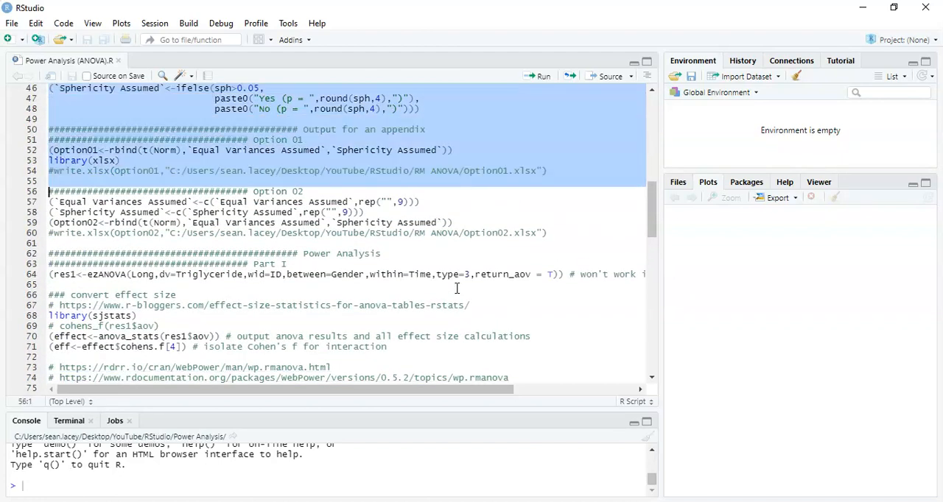
key(shift+Up)
key(shift+Up)
key(shift+Up)
key(shift+Up)
key(shift+Up)
key(shift+Up)
key(shift+Up)
key(shift+Up)
key(shift+Up)
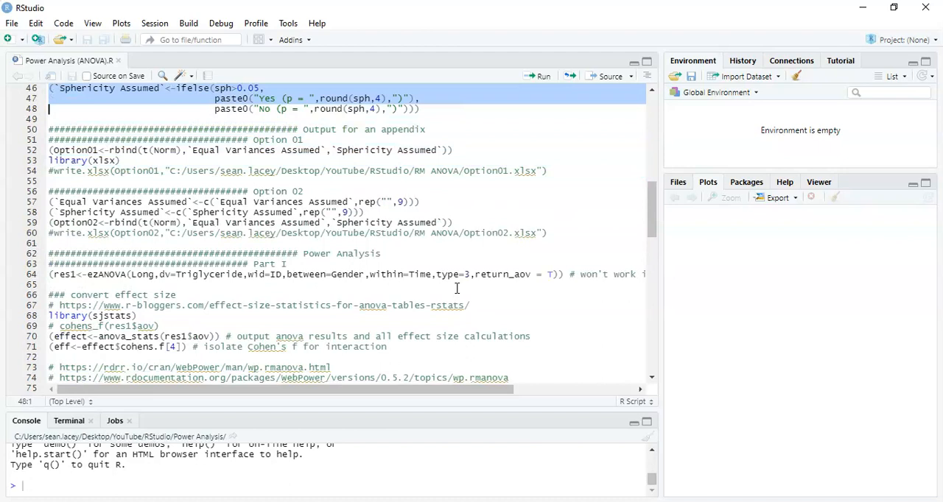
Run lines 1 to 50 of the script, from the data import through the normality, homogeneity of variances and sphericity checks.
key(Page_Up)
key(Page_Up)
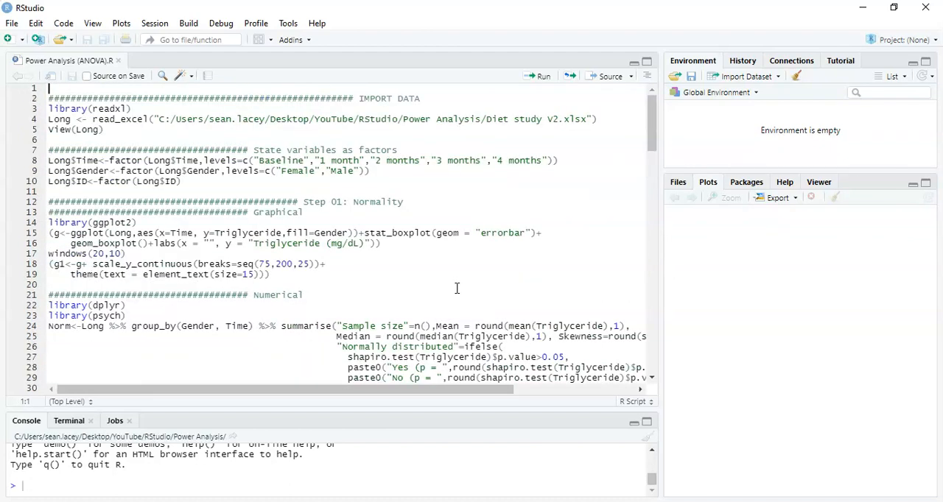
key(shift+Down)
key(shift+Down)
key(shift+Down)
key(shift+Down)
key(shift+Down)
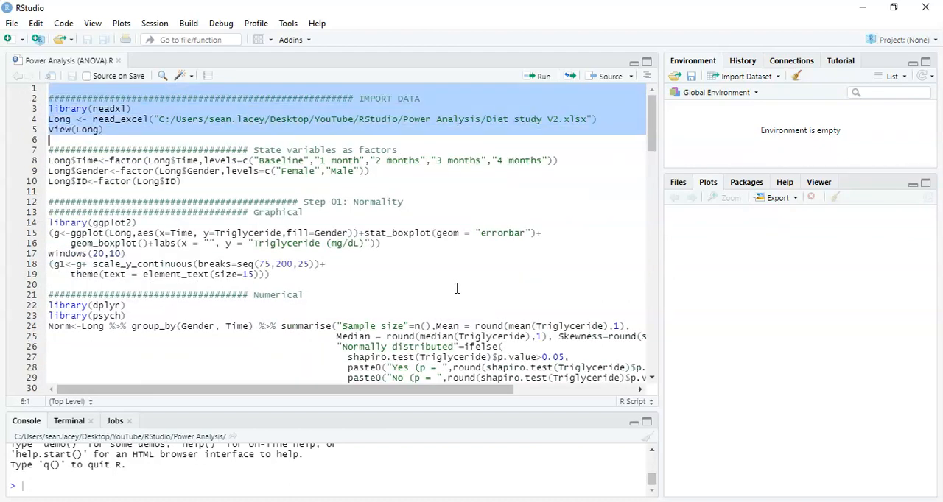
key(shift+Down)
key(shift+Down)
key(shift+Down)
key(shift+Down)
key(shift+Down)
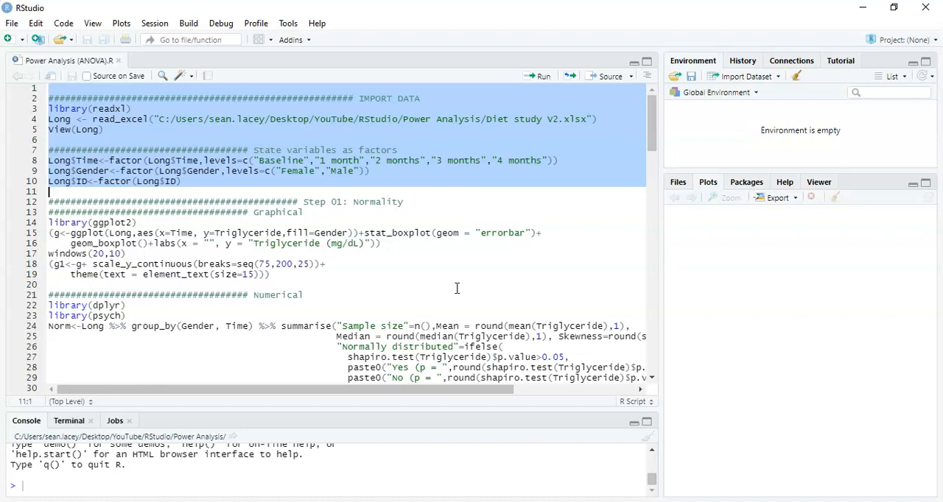
key(shift+Down)
key(shift+Down)
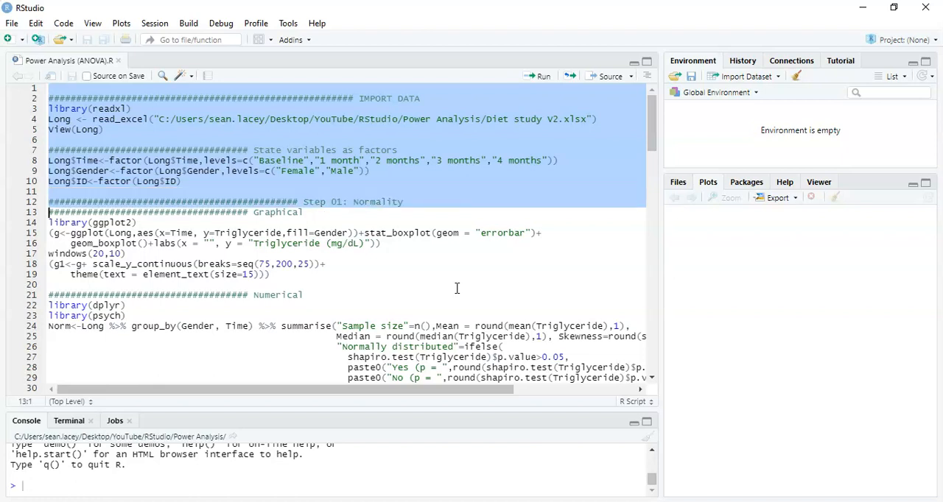
key(shift+Down)
key(shift+Down)
key(shift+Down)
key(shift+Down)
key(shift+Down)
key(shift+Down)
key(shift+Down)
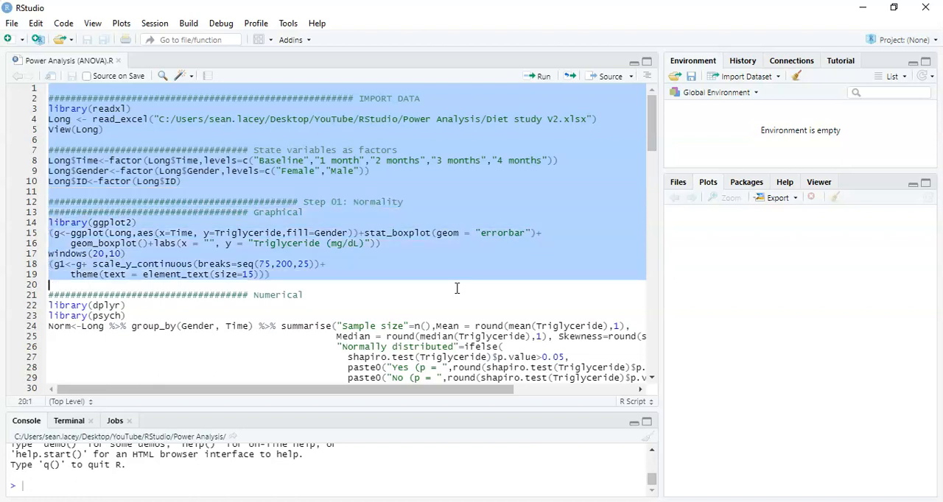
key(shift+Down)
key(shift+Down)
key(shift+Down)
key(shift+Down)
key(shift+Down)
key(shift+Down)
key(shift+Down)
key(shift+Down)
key(shift+Down)
key(shift+Down)
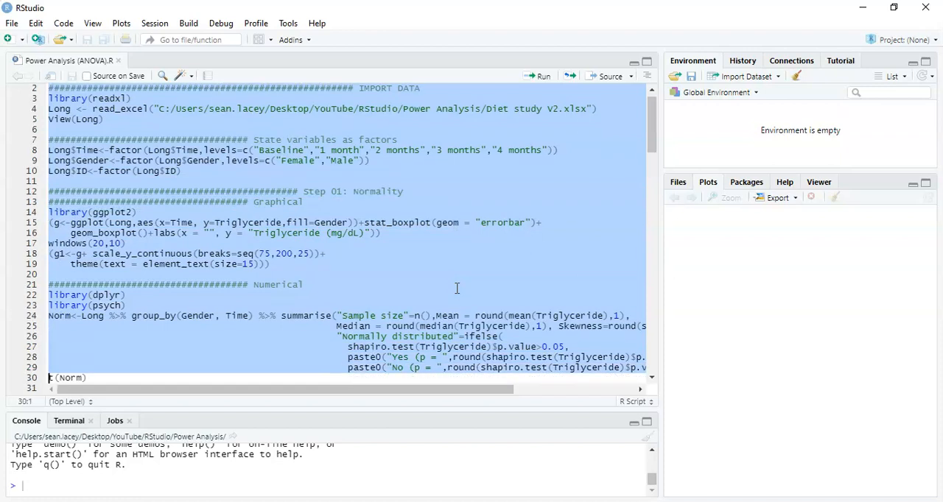
key(shift+Down)
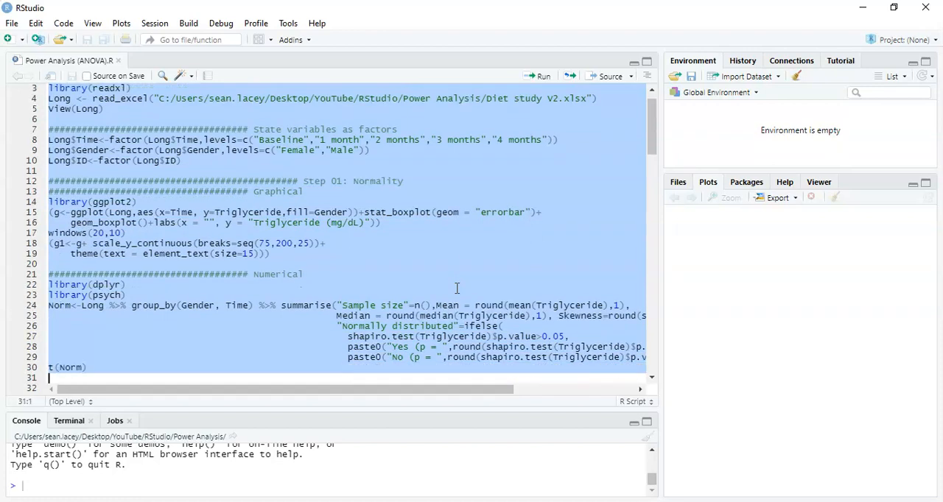
key(shift+Down)
key(shift+Down)
key(shift+Down)
key(shift+Down)
key(shift+Down)
key(shift+Down)
key(shift+Down)
key(shift+Down)
key(shift+Down)
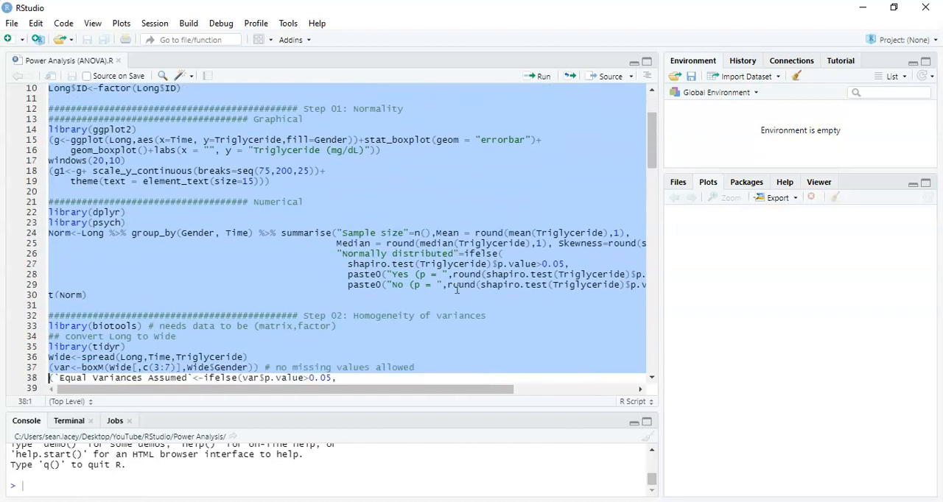
key(shift+Down)
key(shift+Down)
key(shift+Down)
key(shift+Down)
key(shift+Down)
key(shift+Down)
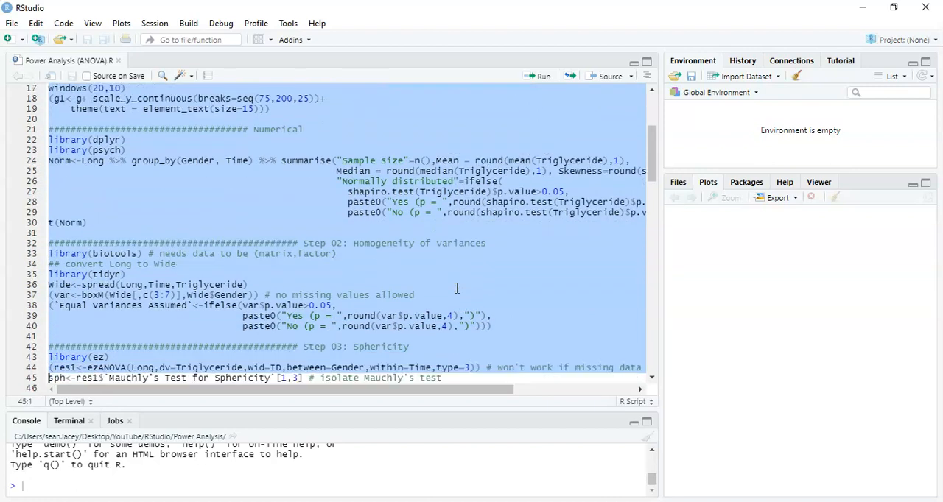
key(shift+Down)
key(shift+Down)
key(shift+Down)
key(shift+Down)
key(shift+Down)
key(shift+Down)
key(shift+Down)
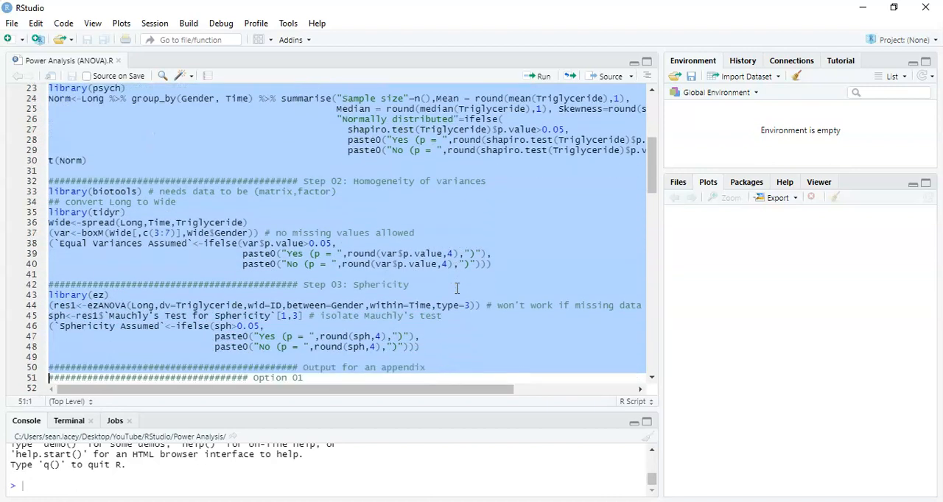
key(shift+Down)
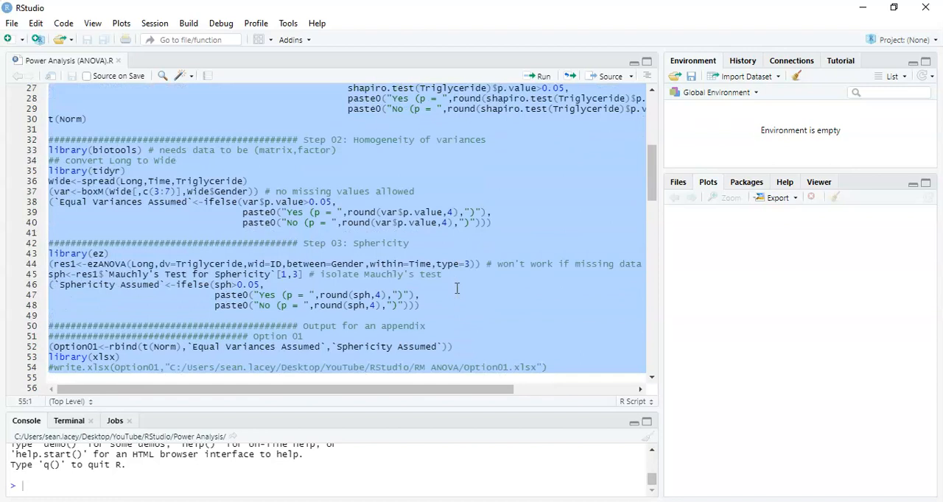
key(shift+Up)
key(shift+Up)
key(shift+Up)
key(shift+Up)
key(shift+Up)
key(shift+Up)
key(shift+Up)
key(shift+Up)
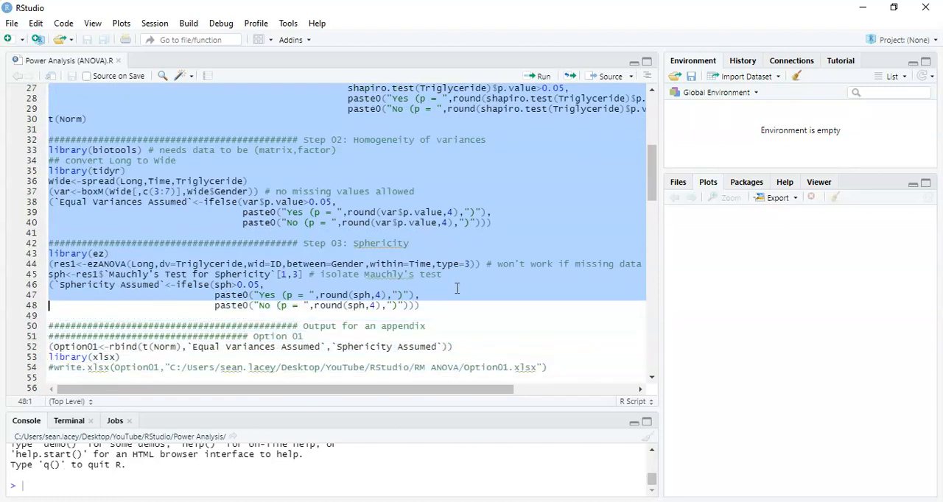
key(shift+Up)
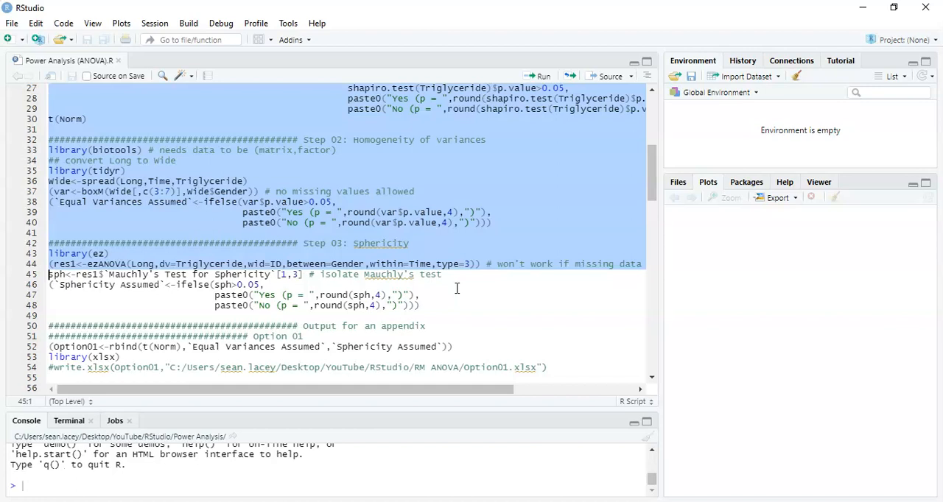
key(shift+Down)
key(shift+Down)
key(shift+Down)
key(shift+Down)
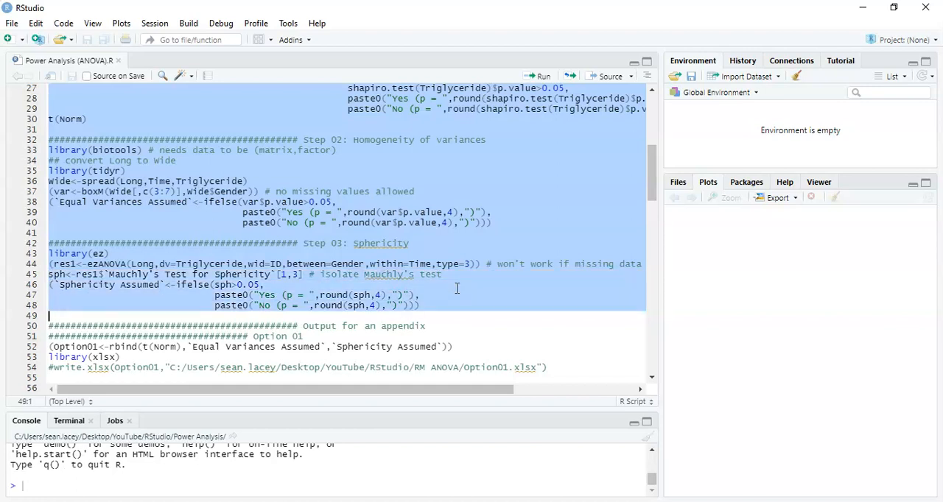
key(shift+Down)
key(shift+Down)
key(shift+Down)
key(shift+Down)
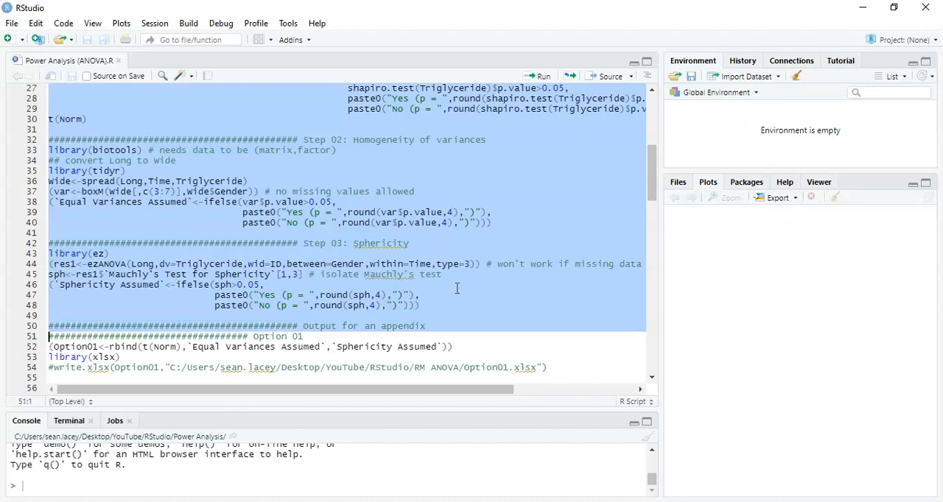
key(shift+Down)
key(shift+Down)
key(shift+Down)
key(shift+Down)
key(shift+Down)
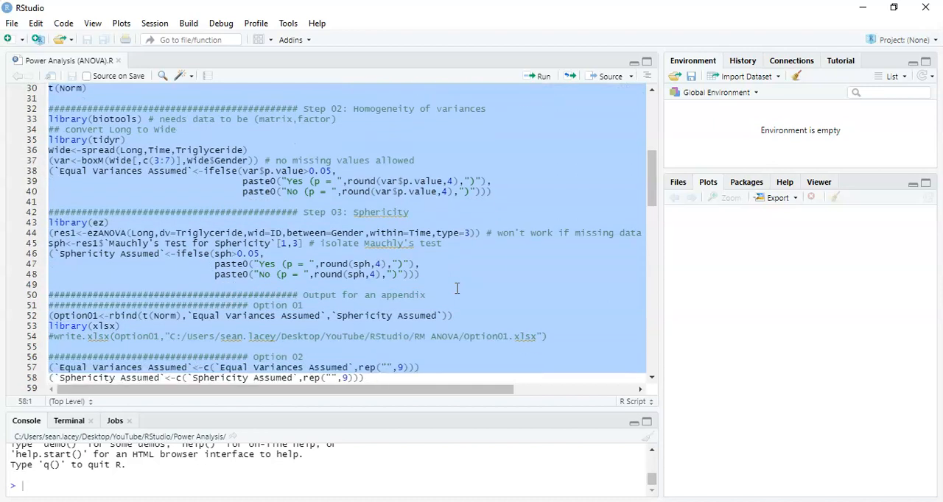
key(shift+Down)
key(shift+Down)
key(shift+Down)
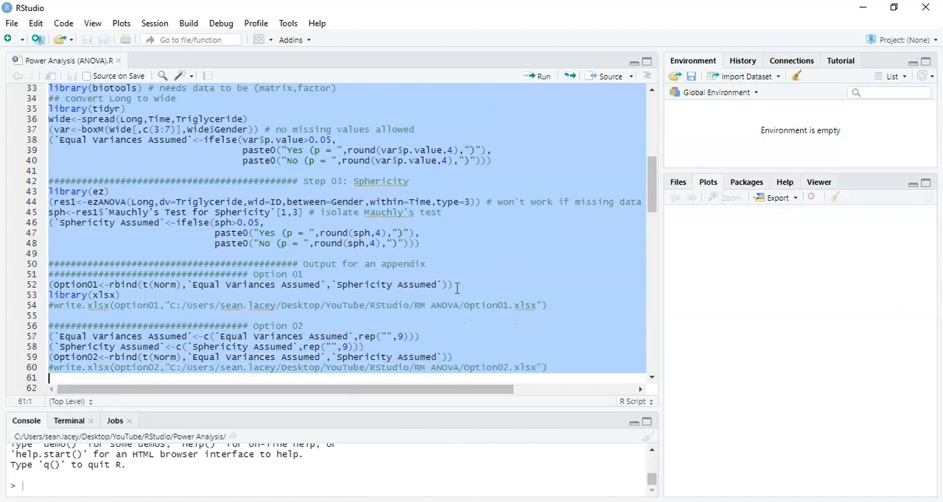
key(shift+Up)
key(shift+Up)
key(shift+Up)
key(shift+Up)
key(shift+Up)
key(shift+Up)
key(shift+Up)
key(shift+Up)
key(shift+Up)
key(shift+Up)
key(shift+Up)
key(shift+Up)
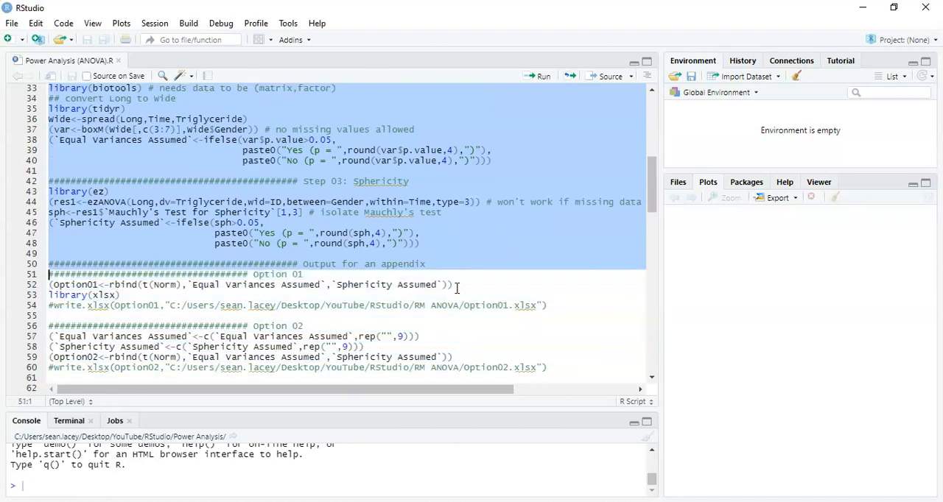
key(ctrl+Return)
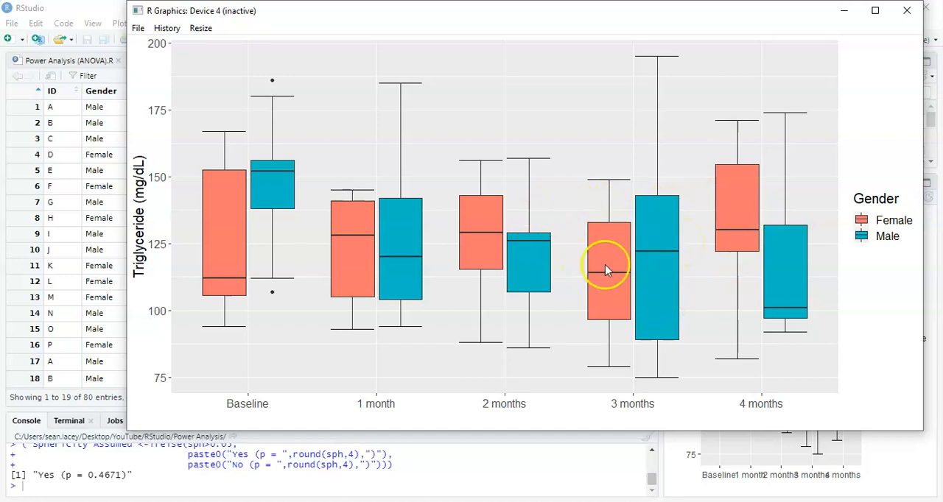
Minimise the boxplot window and enlarge the console to examine the Gender:Time interaction p-value in the ANOVA output.
click(845, 13)
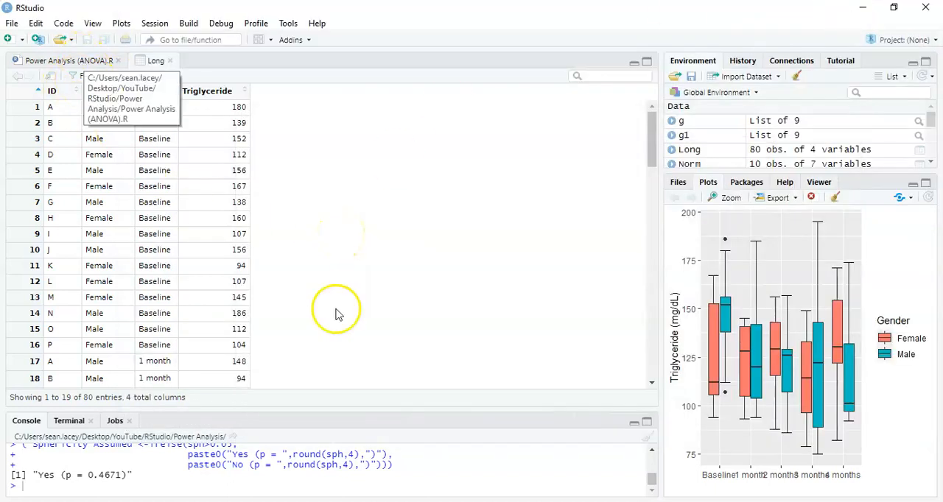
drag(400, 411, 418, 196)
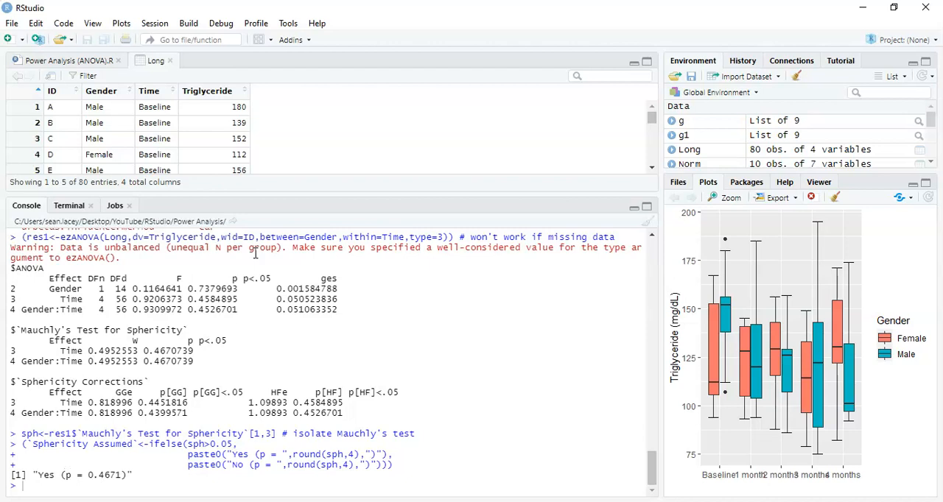
drag(189, 310, 238, 311)
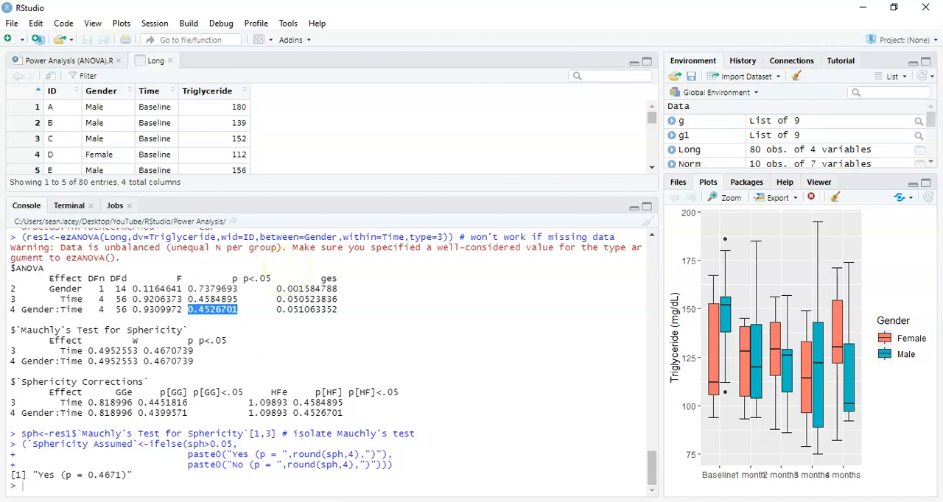
Switch to G*Power and choose the F tests family with the test "ANOVA: Repeated measures, within-between interaction".
key(alt+Tab)
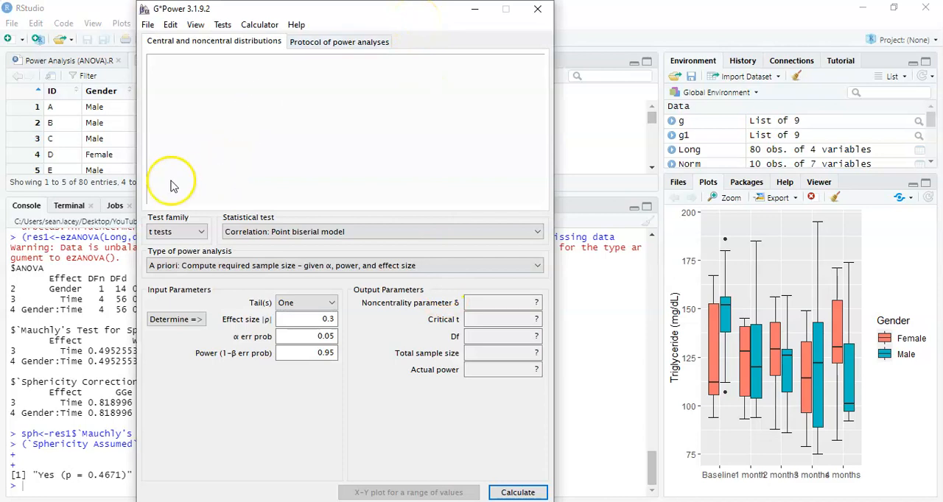
click(177, 231)
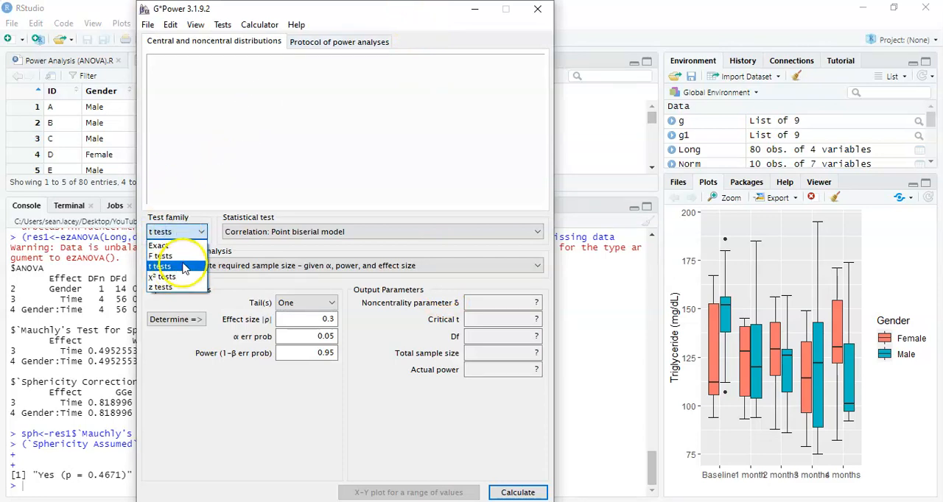
click(180, 256)
click(273, 231)
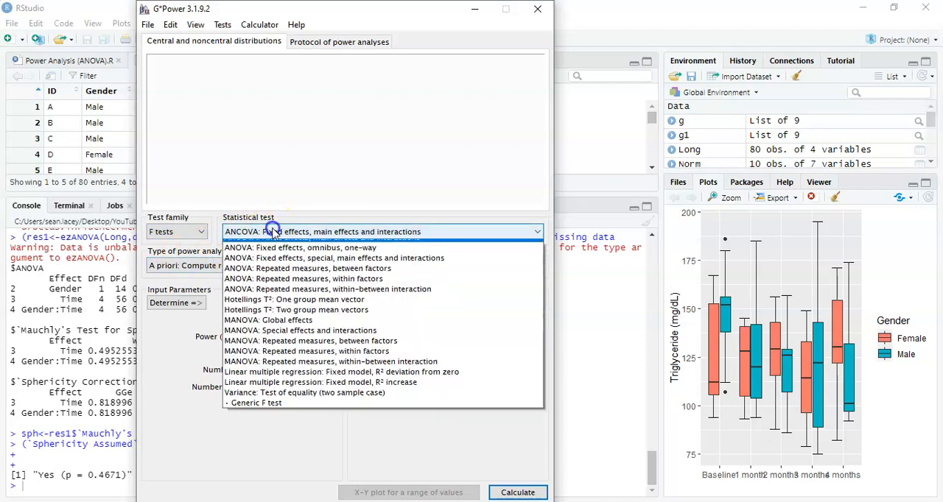
click(300, 297)
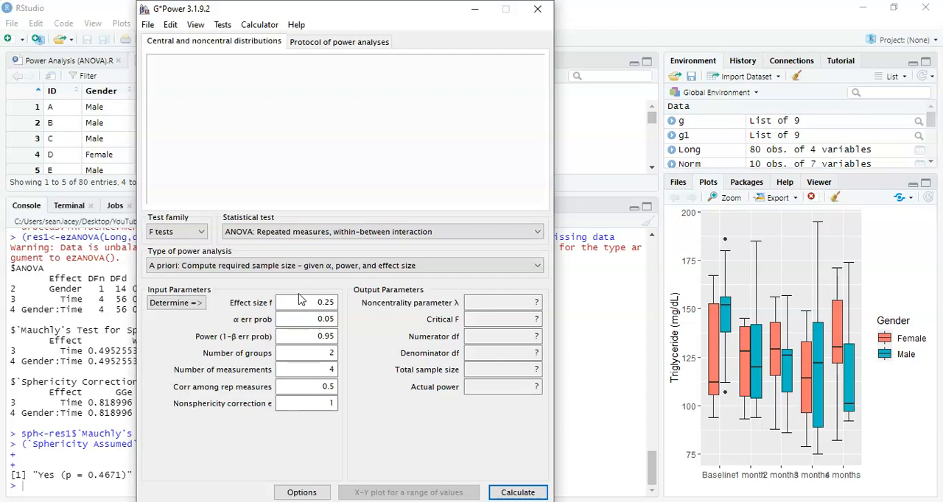
click(373, 240)
click(259, 262)
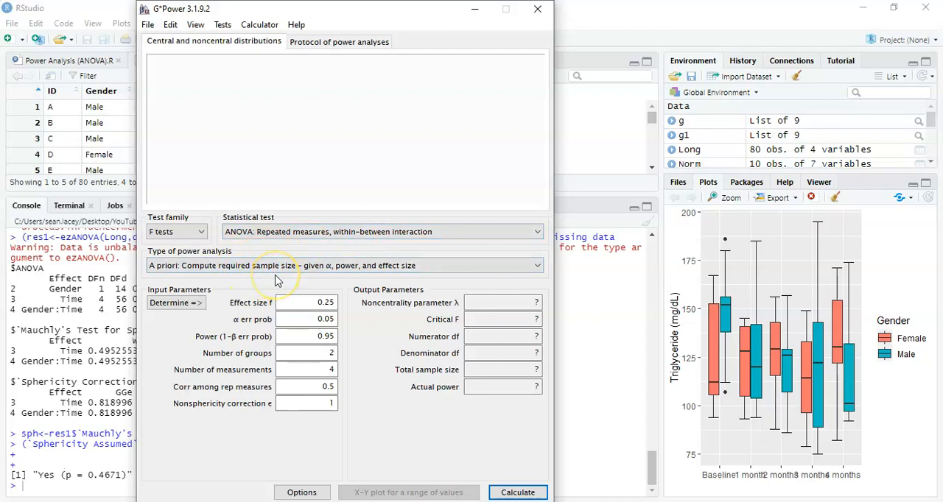
click(303, 304)
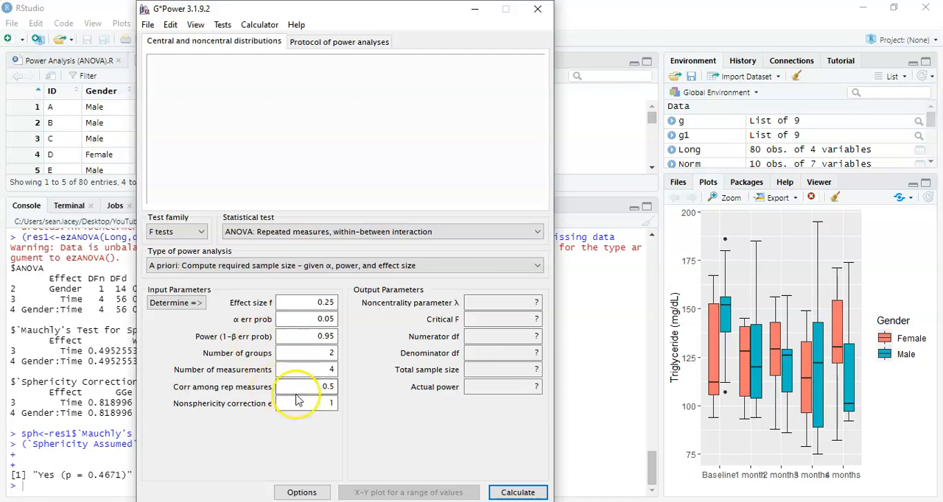
Set the effect size specification to "as in SPSS" in the test options.
click(308, 492)
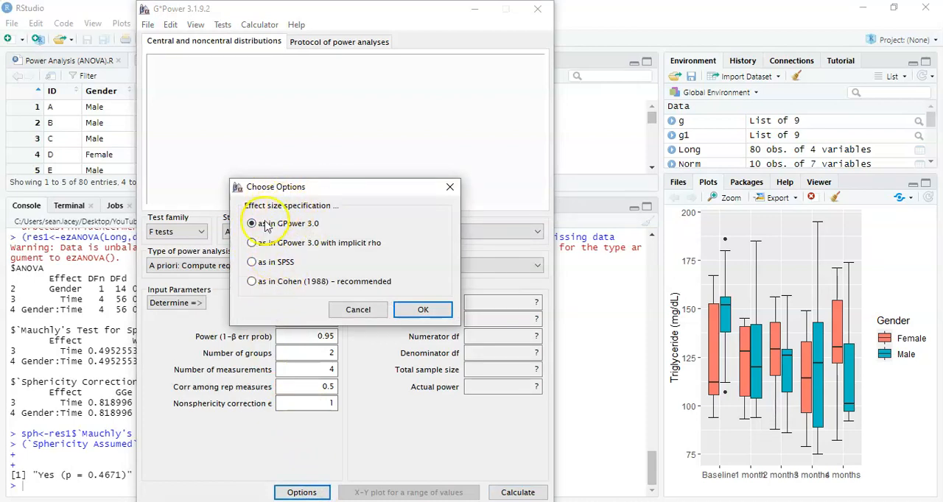
click(252, 265)
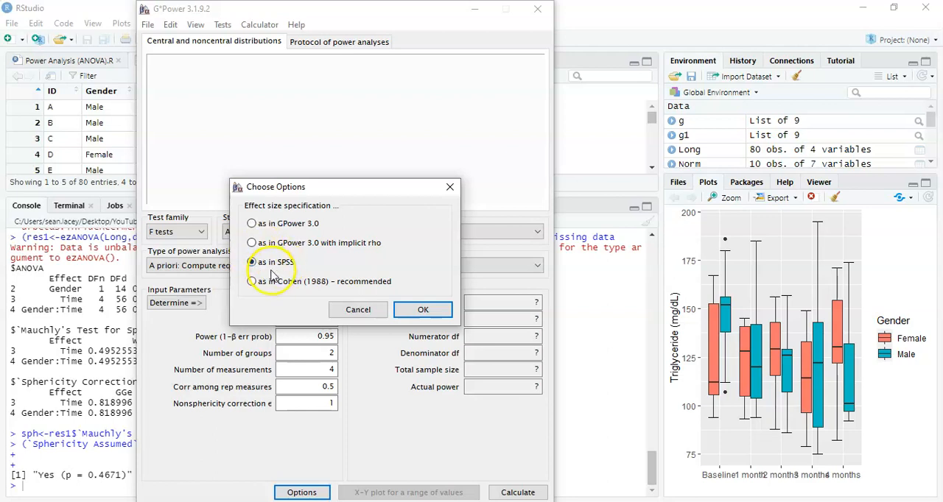
click(424, 309)
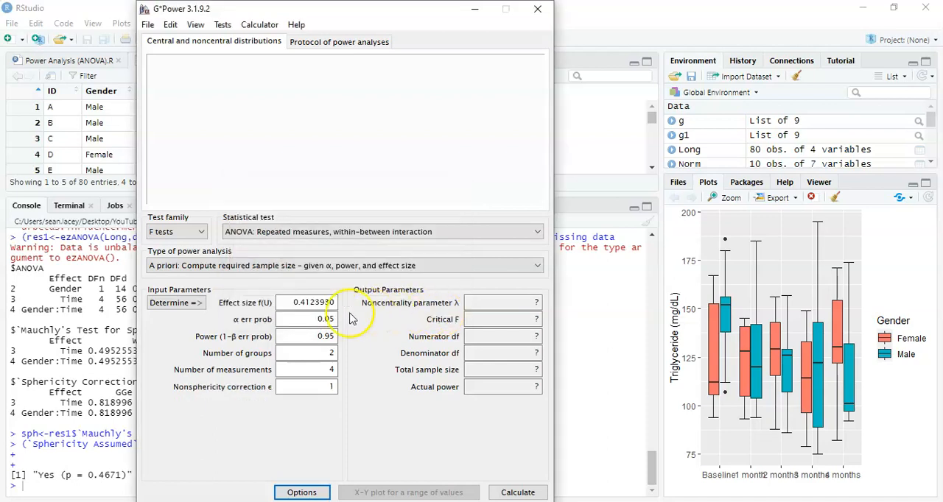
Switch the effect size specification to "as in GPower 3.0" to view its input parameters, and restore "as in SPSS".
click(303, 492)
click(419, 310)
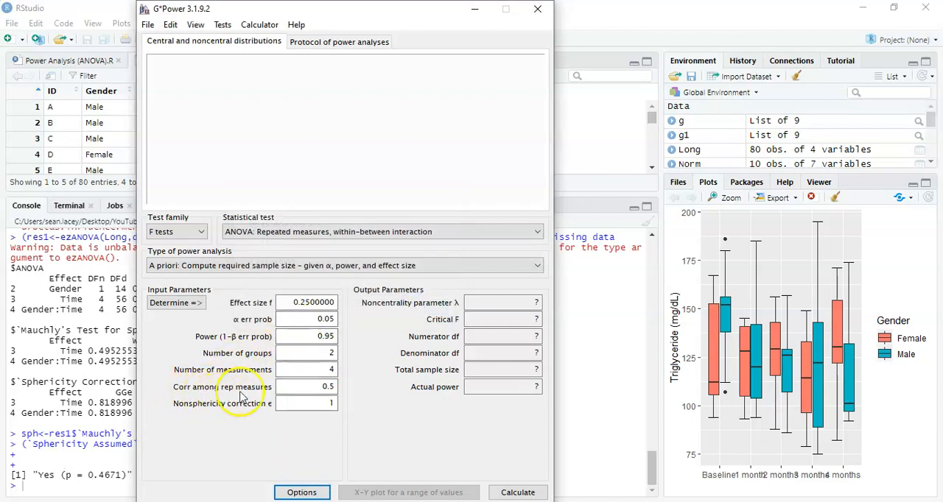
click(305, 493)
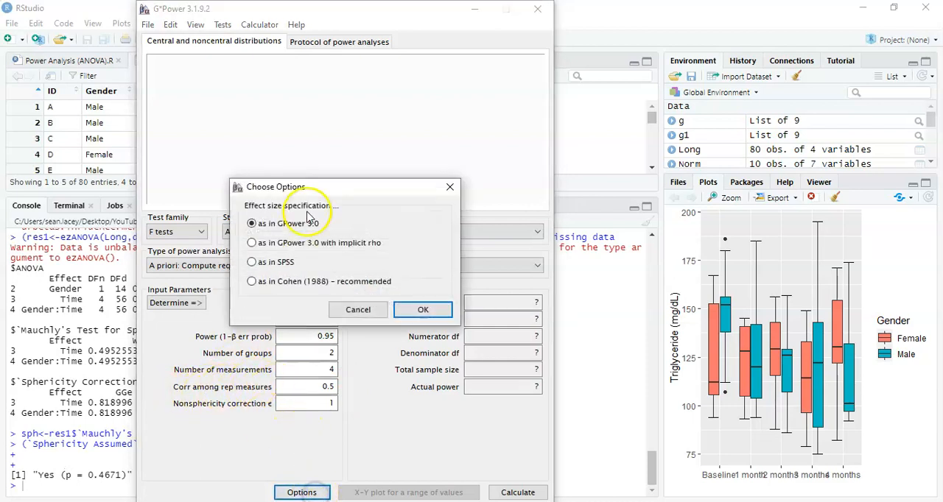
click(282, 264)
click(398, 310)
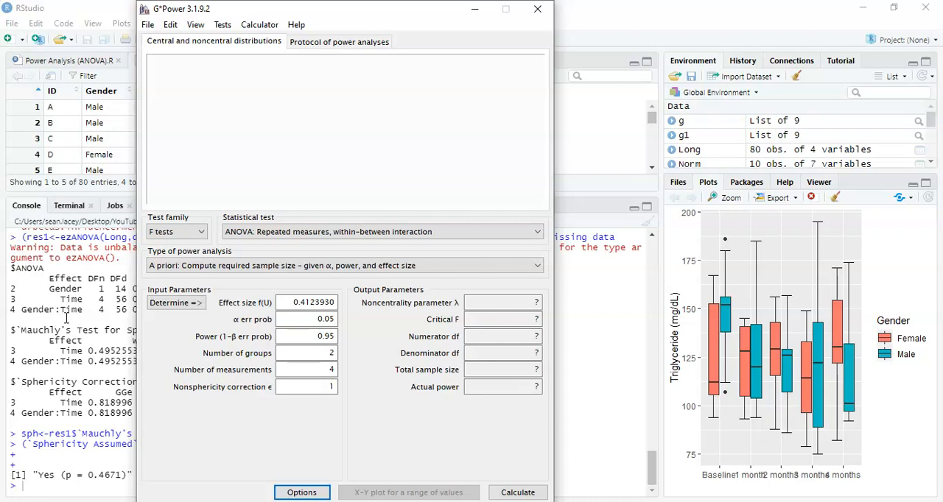
Switch to RStudio, show the Power Analysis (ANOVA).R script in an enlarged editor and review the appendix output and power analysis sections.
click(76, 287)
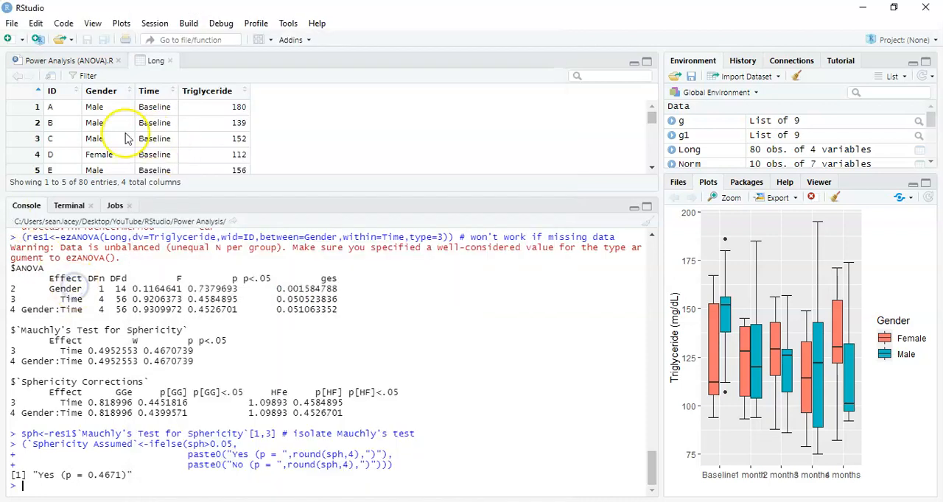
click(94, 61)
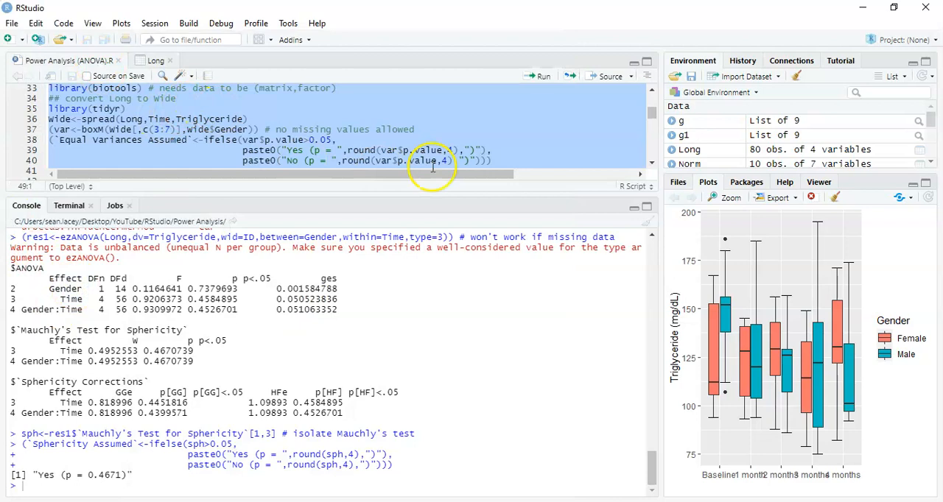
click(645, 61)
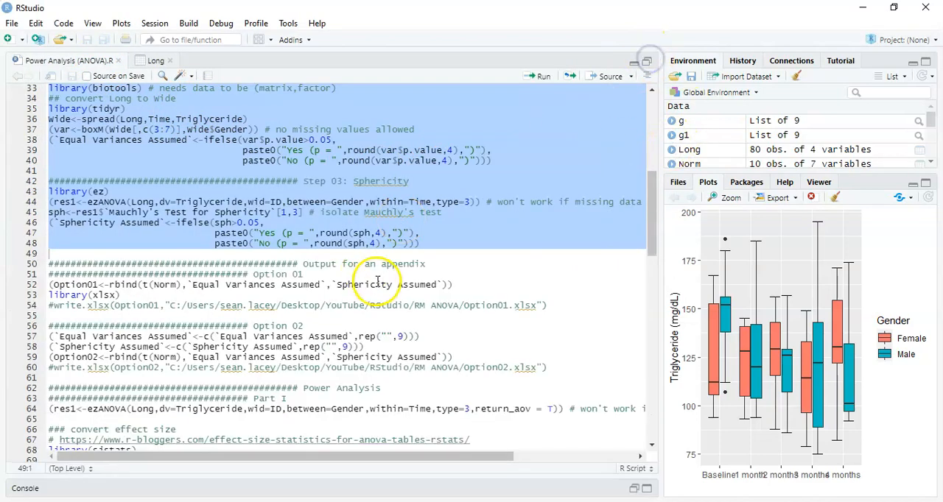
click(377, 278)
key(Down)
key(Down)
key(Down)
key(Down)
key(Down)
key(Down)
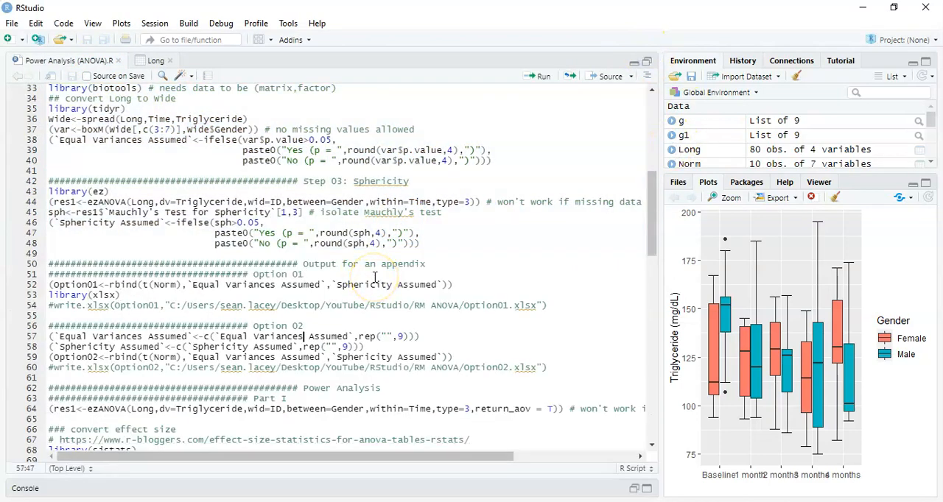
click(346, 264)
drag(346, 265, 448, 362)
key(Down)
key(Down)
key(Down)
key(Down)
key(Down)
key(Down)
key(Down)
key(Down)
key(Down)
key(Down)
key(Down)
key(Down)
key(Down)
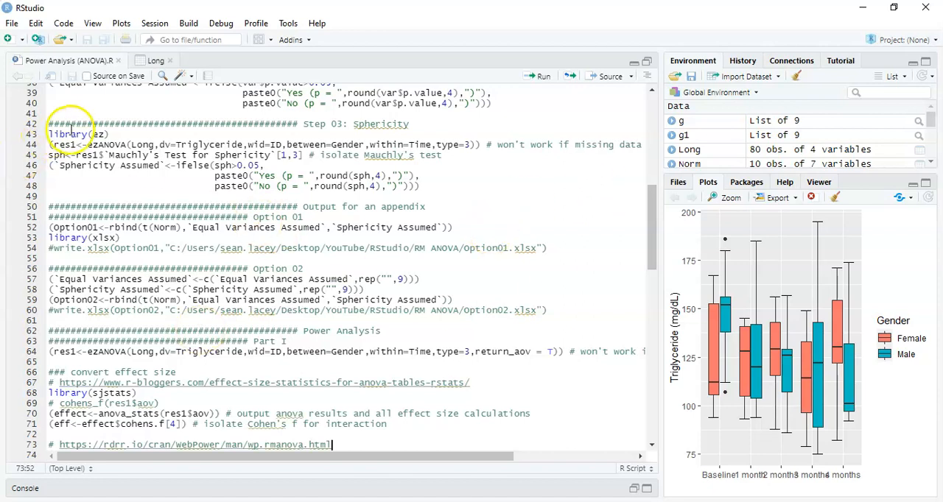
click(647, 63)
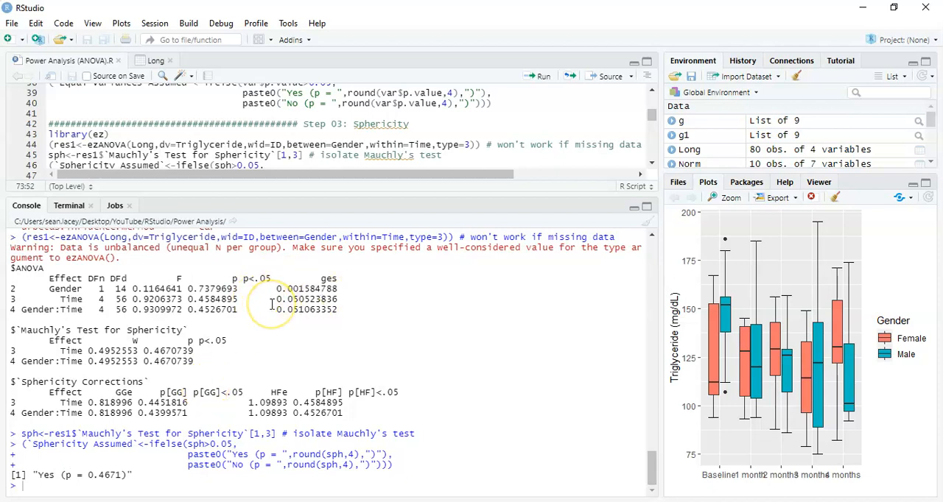
Enlarge the script editor and examine the effect size conversion code in Part I, especially the anova_stats call.
click(646, 62)
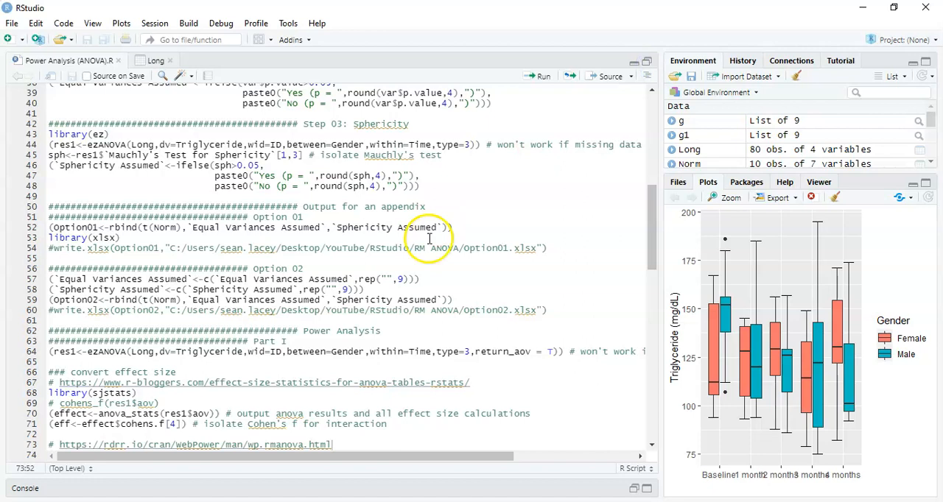
click(279, 339)
key(Down)
key(Down)
key(Down)
key(Down)
key(Down)
key(Down)
key(Down)
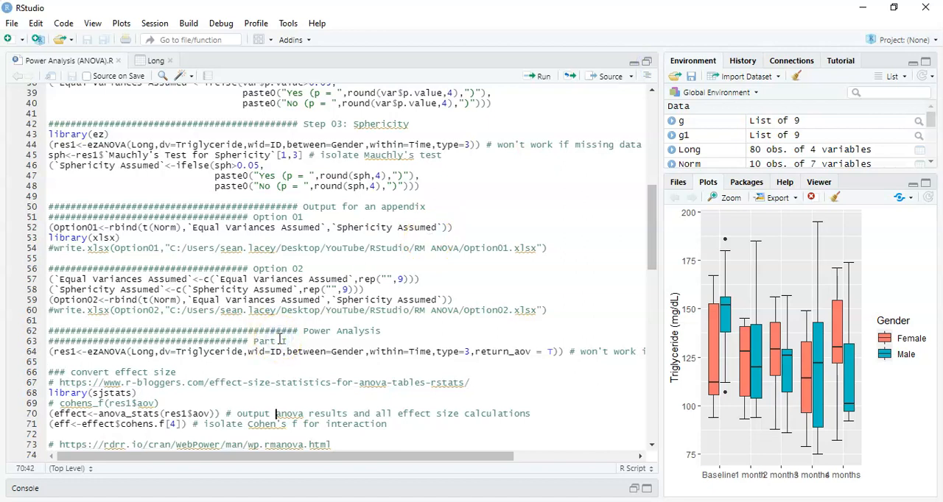
key(Down)
key(Down)
key(Down)
key(Down)
key(Down)
key(Down)
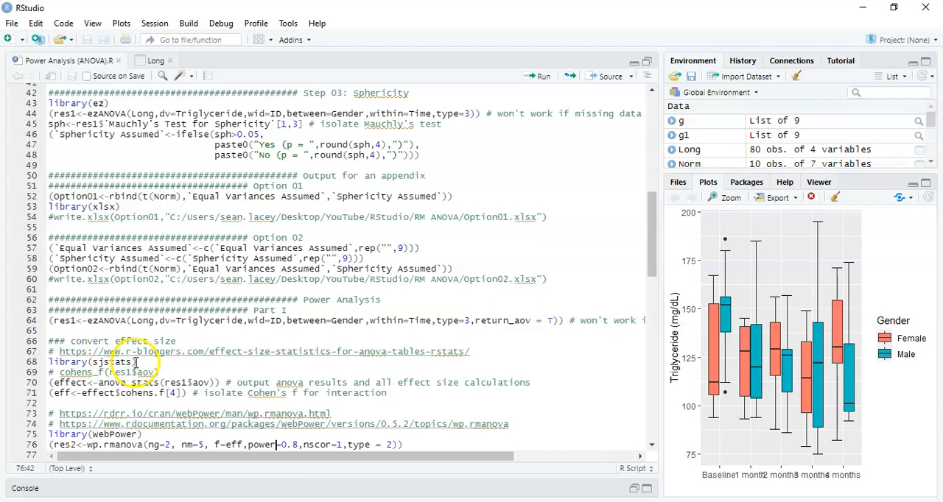
click(111, 382)
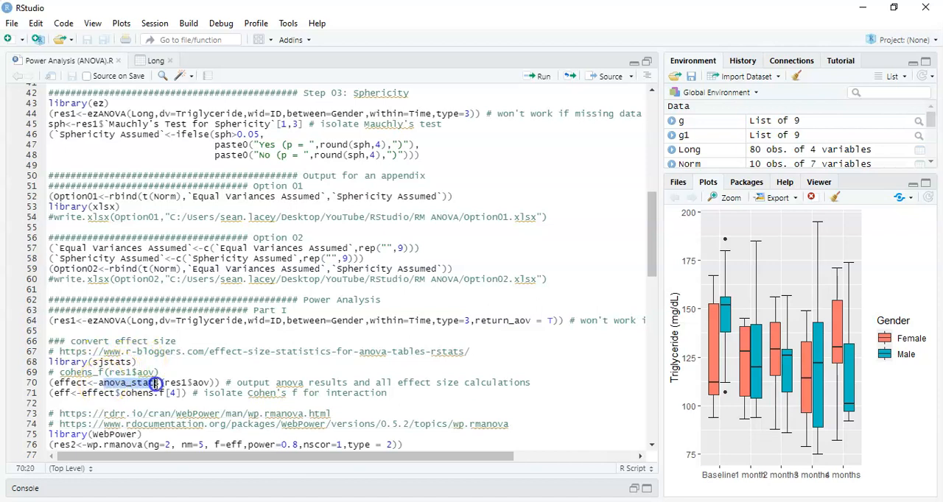
click(156, 383)
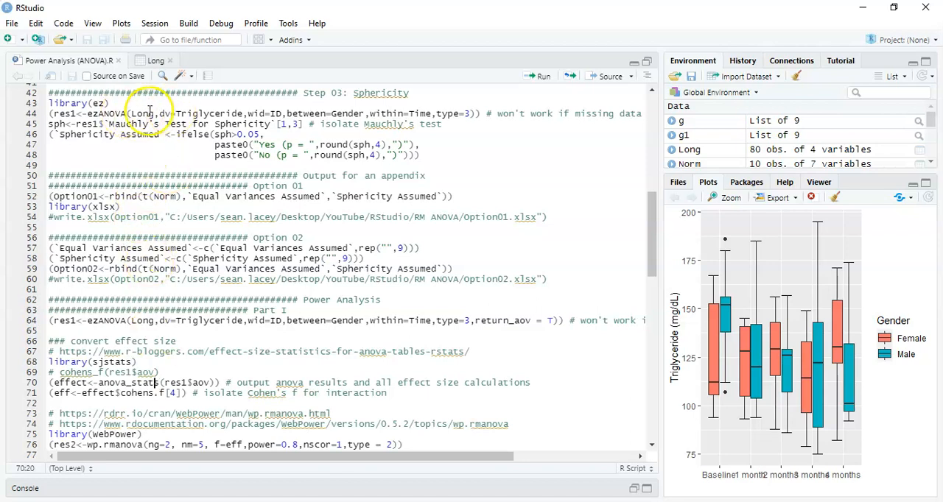
Compare the ezANOVA calls on lines 44 and 64, and run the line 64 call with return_aov = T.
drag(50, 113, 477, 114)
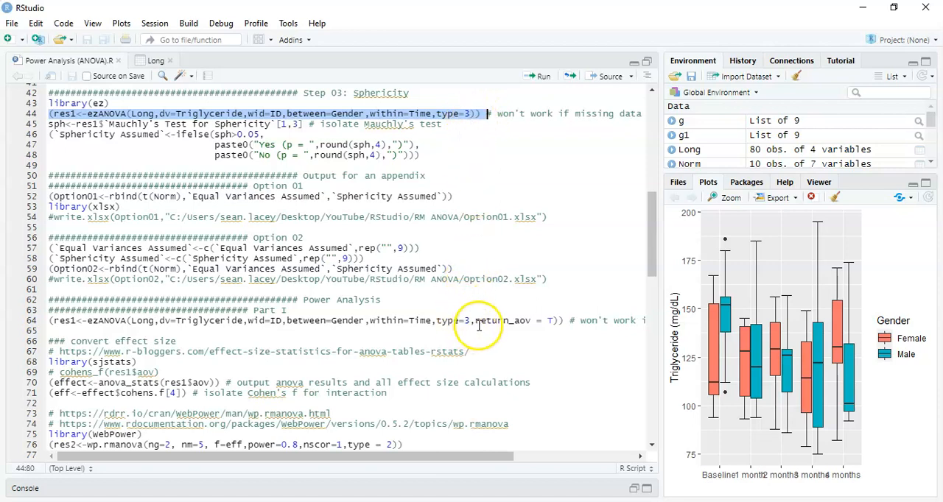
drag(475, 321, 513, 321)
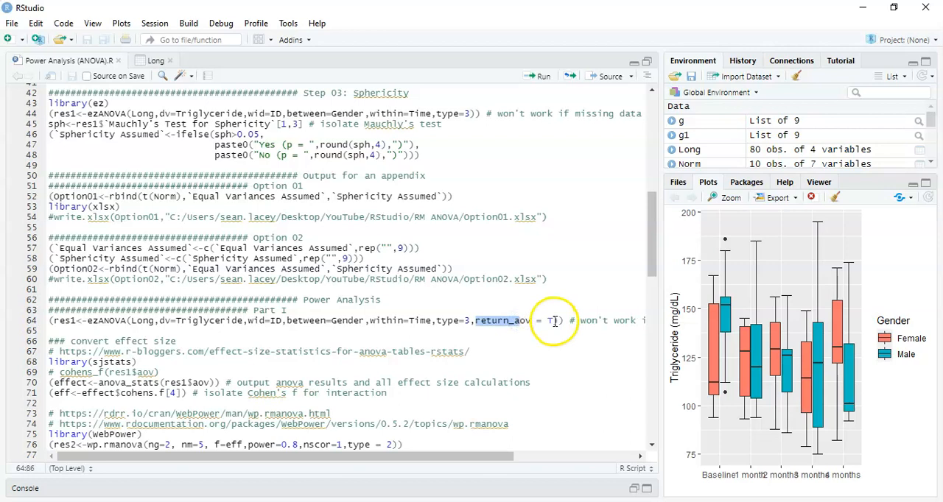
click(549, 322)
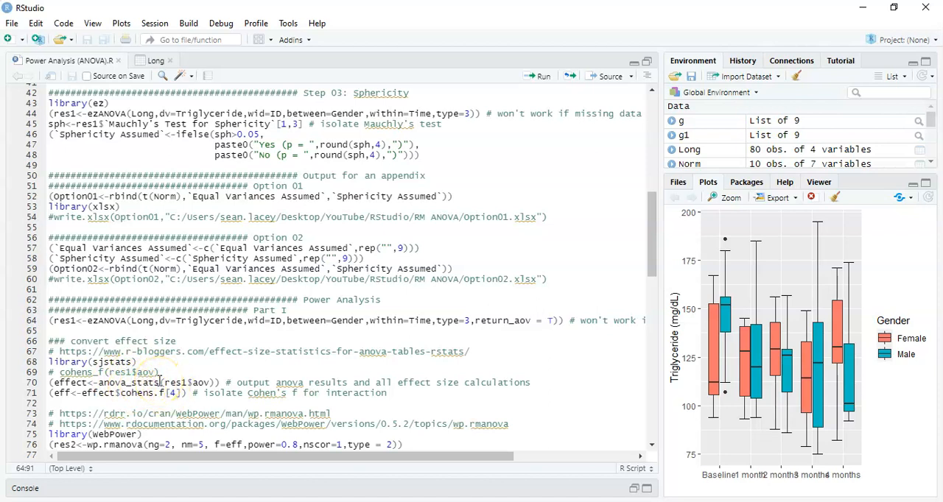
click(425, 320)
key(ctrl+Return)
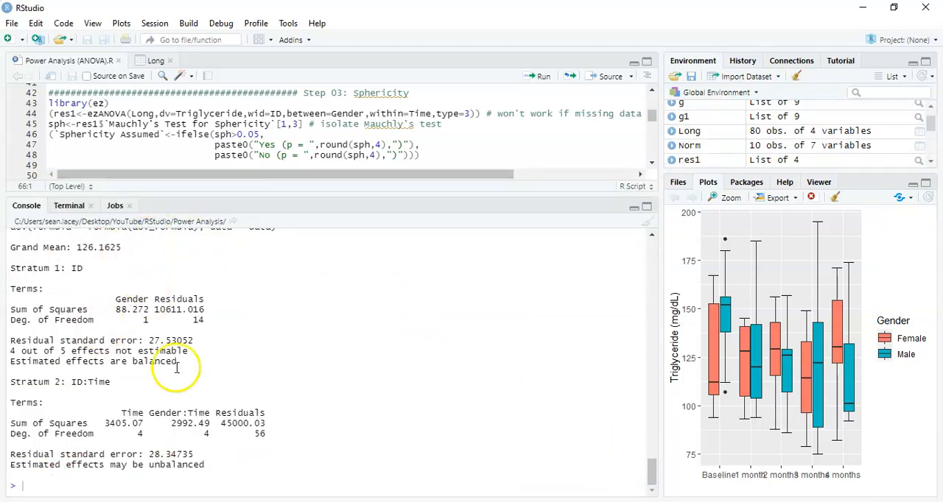
Enlarge the console to examine the new ezANOVA output, including its aov section, and restore the pane layout.
click(646, 207)
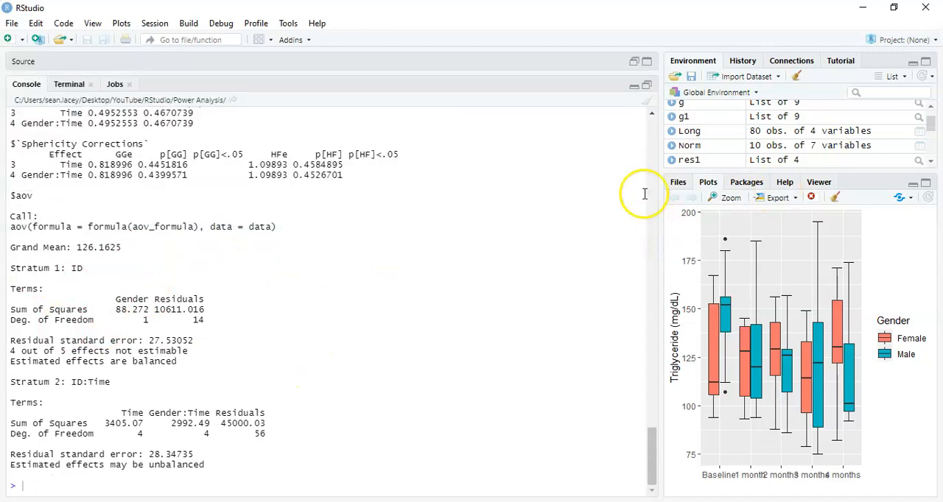
click(651, 115)
click(650, 115)
click(650, 115)
click(650, 115)
click(650, 115)
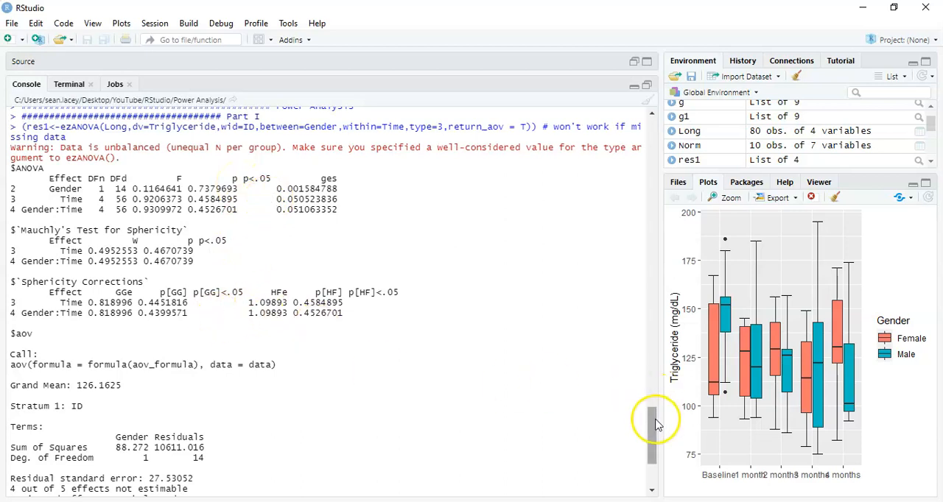
drag(652, 420, 652, 455)
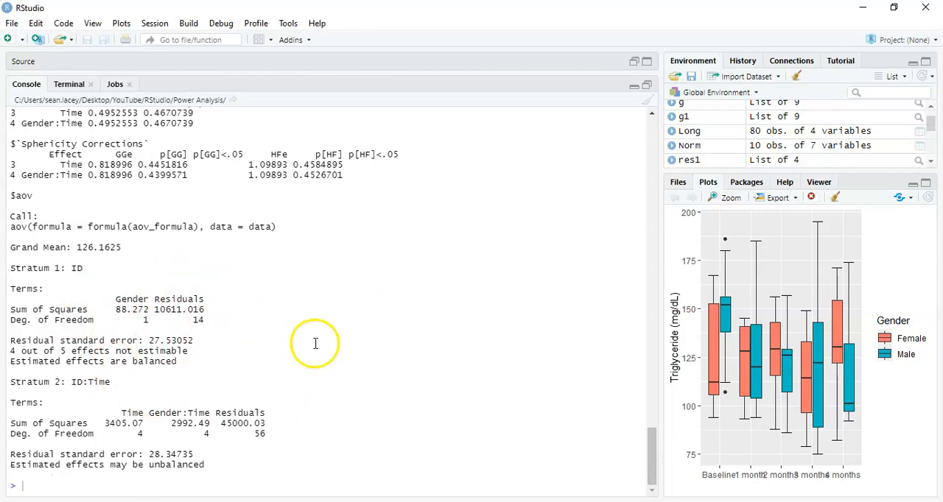
click(646, 89)
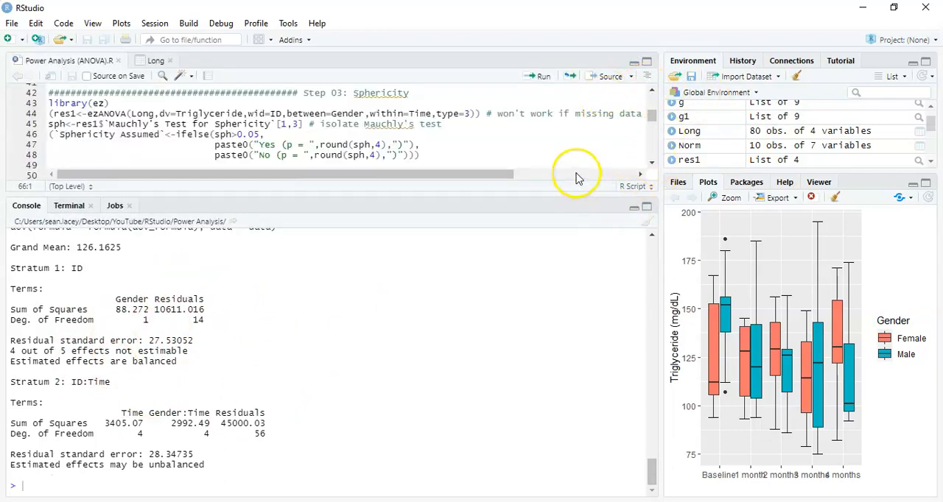
Give the script editor more height than the console and load the sjstats library in the effect size section.
drag(587, 196, 564, 429)
click(511, 353)
key(Down)
key(Down)
key(Down)
key(Down)
key(Down)
key(Down)
key(Down)
key(Down)
key(Down)
text(#################################### Part II # plot 01 power<-c() a<-0.6 b<-0.95 inc<-0.01 n<-(b-a)/inc)
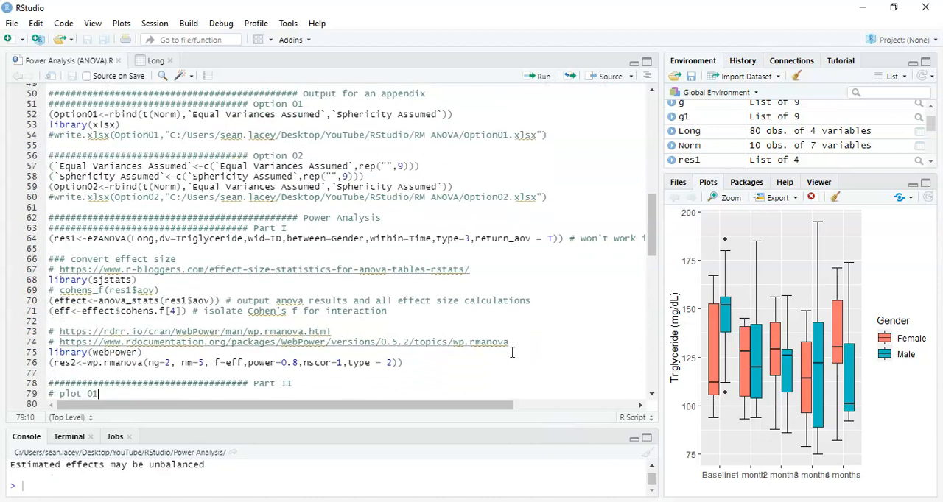
key(Up)
key(Up)
key(Up)
key(End)
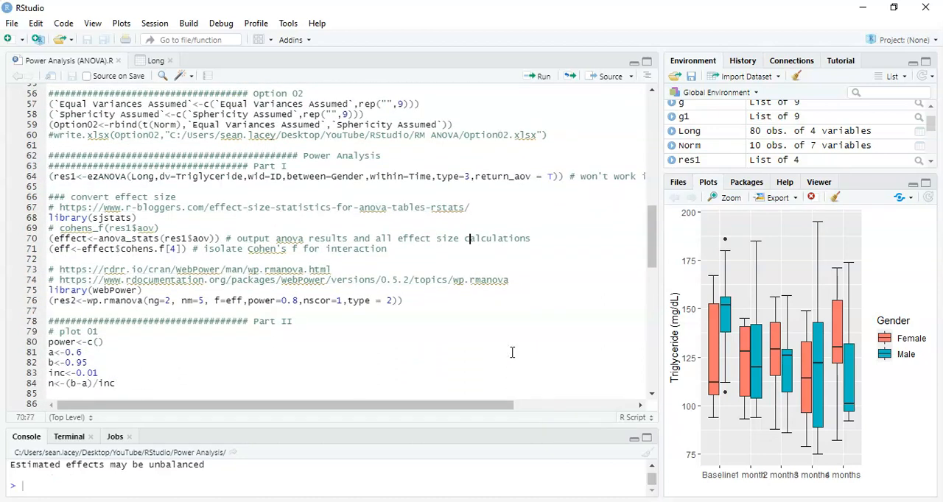
key(ctrl+Return)
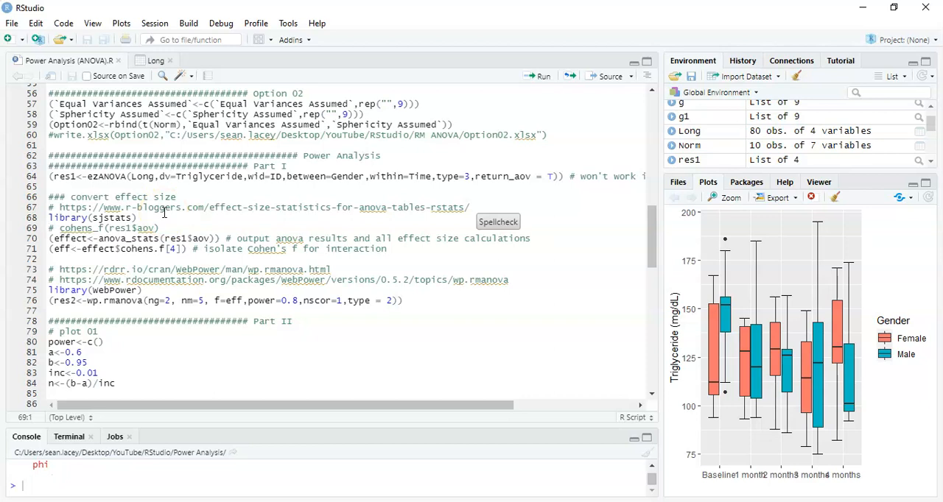
Widen the editor and console, run the anova_stats(res1$aov) line, and make the console tall enough for its effect size table.
drag(59, 229, 169, 230)
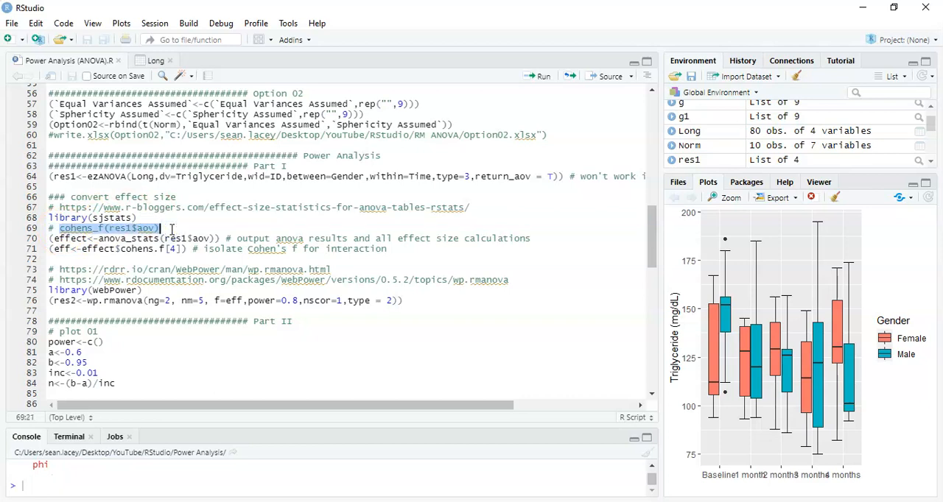
click(181, 238)
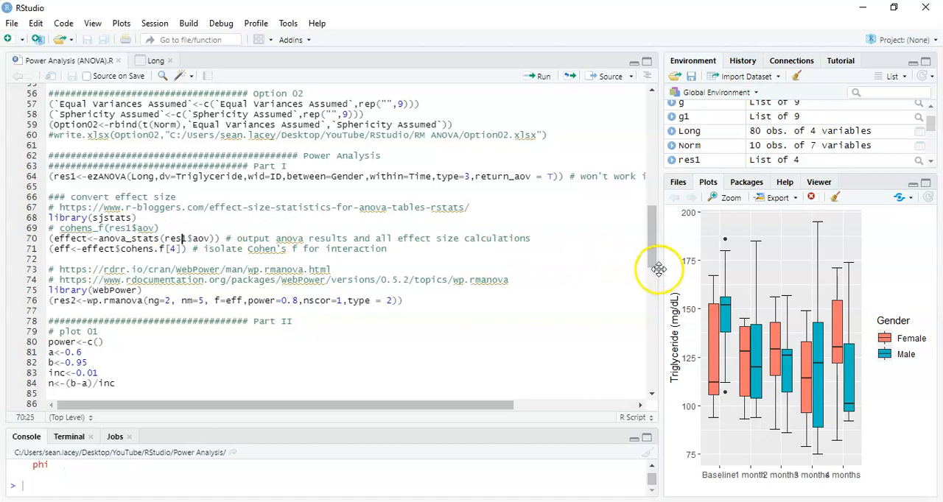
drag(660, 271, 823, 267)
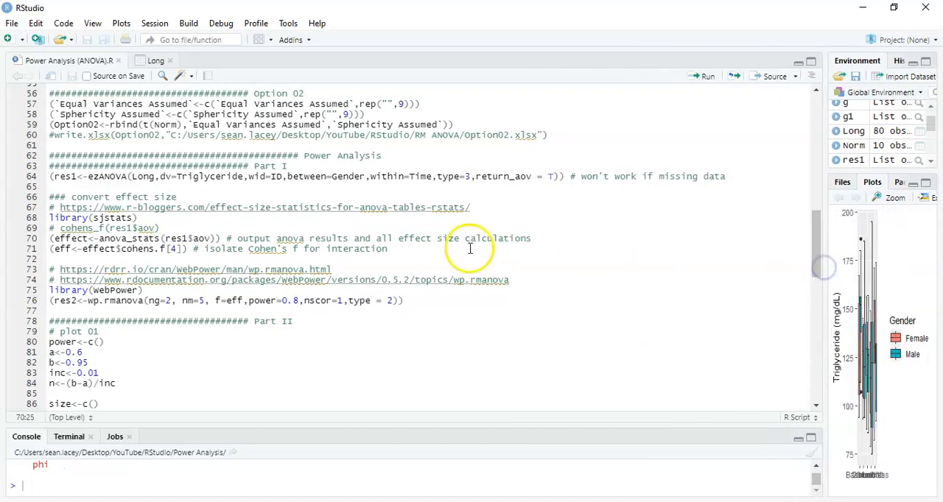
click(215, 229)
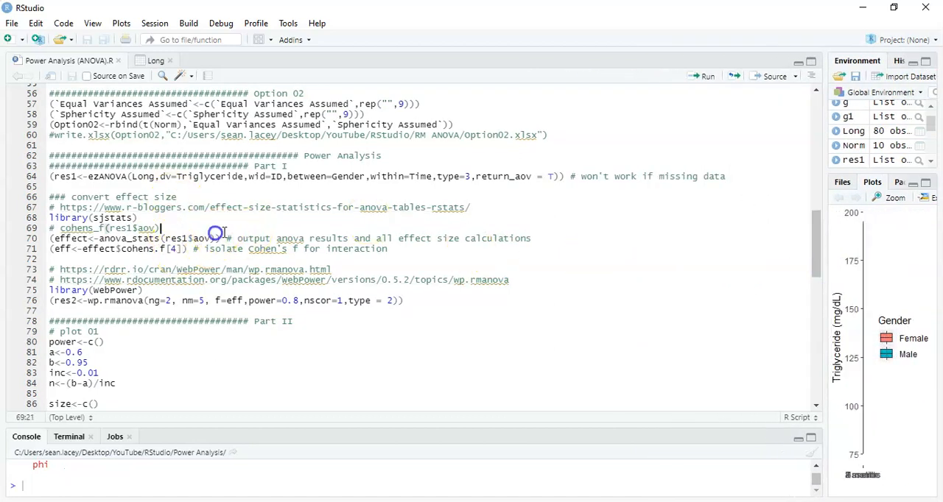
key(ctrl+Return)
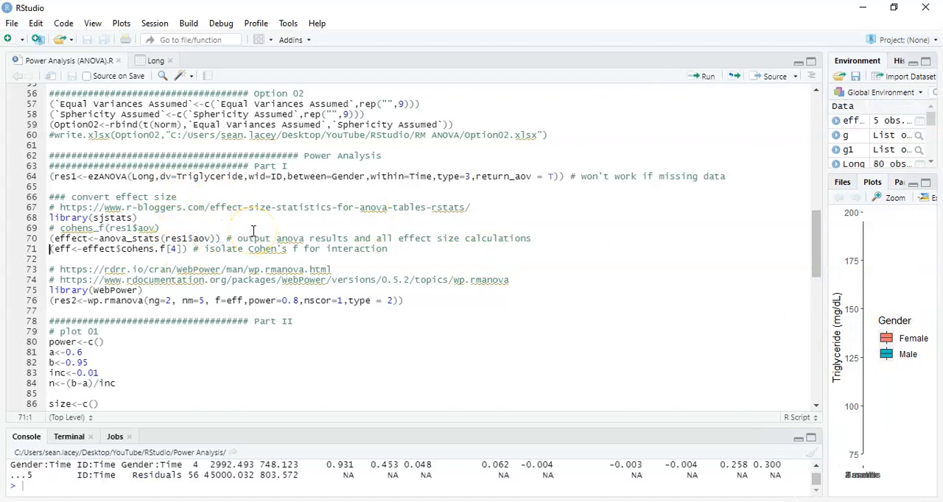
drag(750, 427, 749, 352)
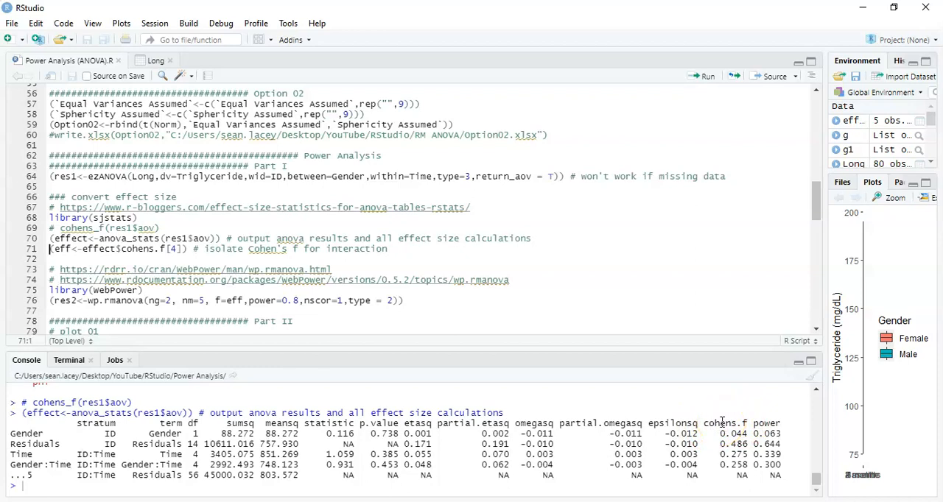
Open the effect size calculator in G*Power, and return to RStudio to locate the Gender:Time row of the effect size table.
key(alt+Tab)
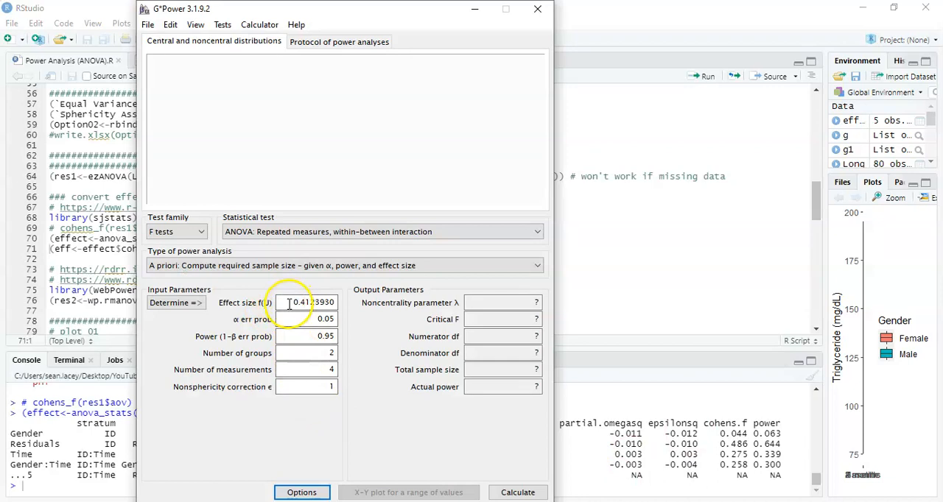
click(196, 304)
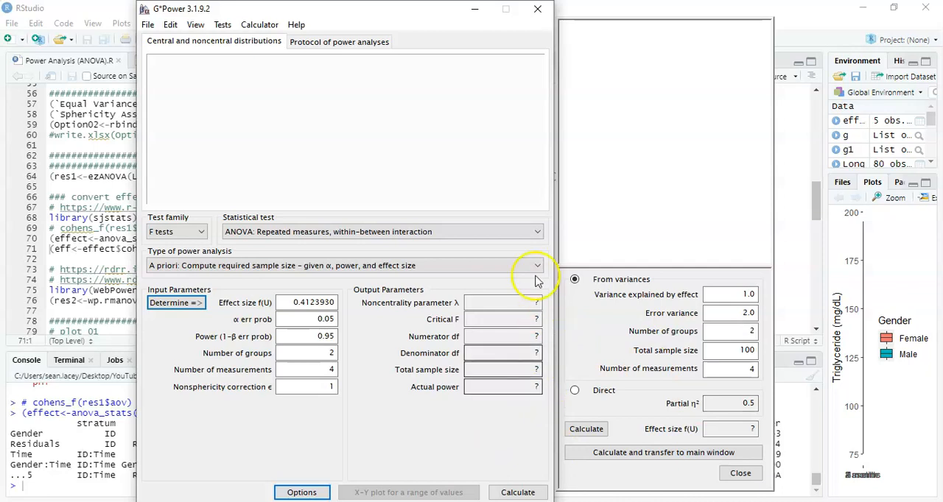
click(473, 10)
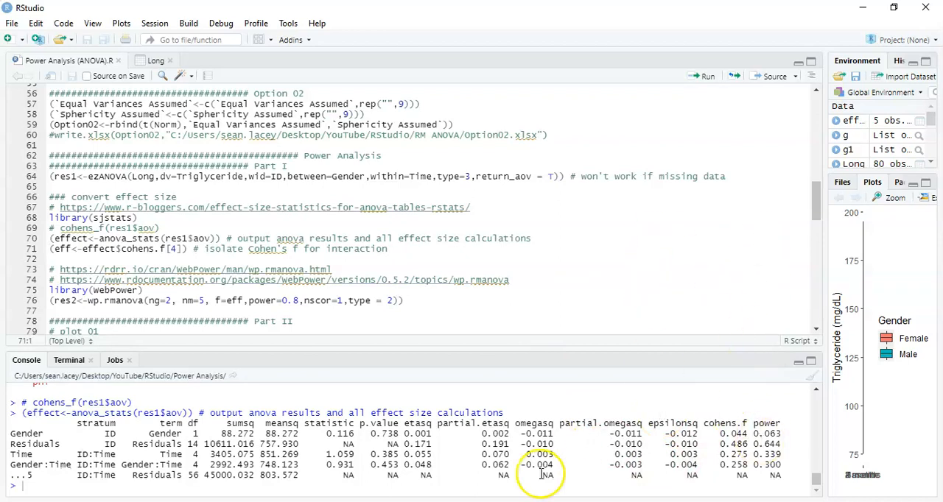
drag(123, 466, 147, 465)
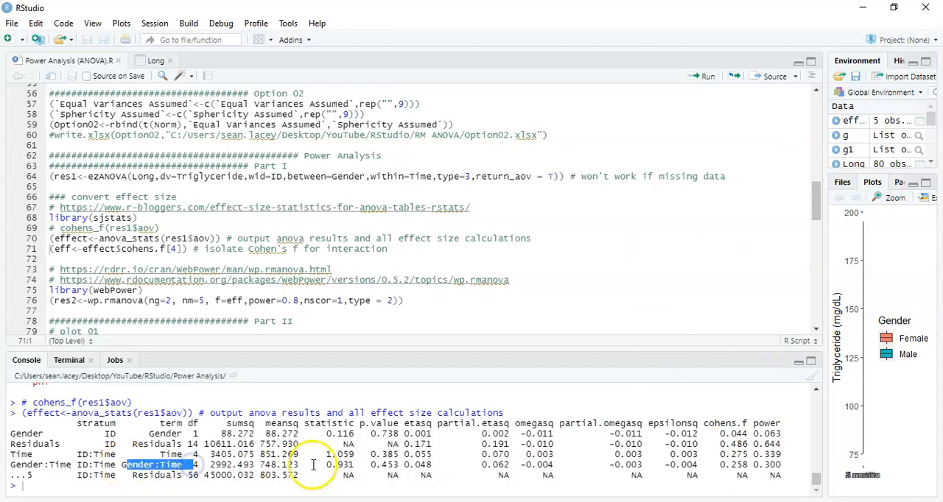
Check the p-value and Cohen's f of the Gender:Time row, and run the line that isolates Cohen's f for the interaction.
drag(367, 465, 379, 463)
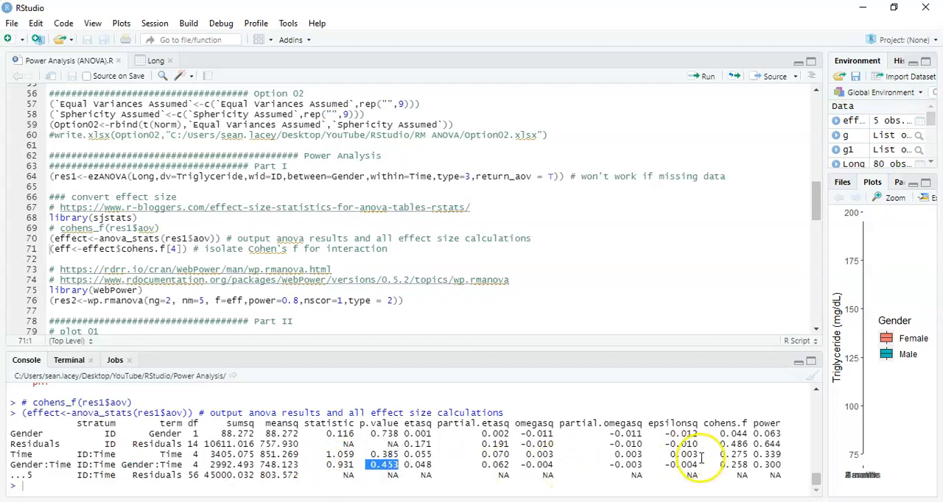
drag(719, 466, 745, 463)
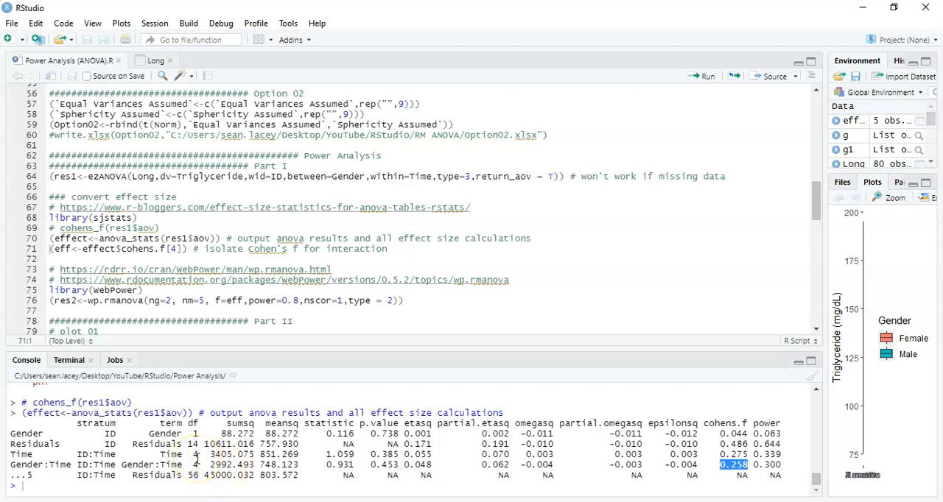
drag(122, 464, 182, 466)
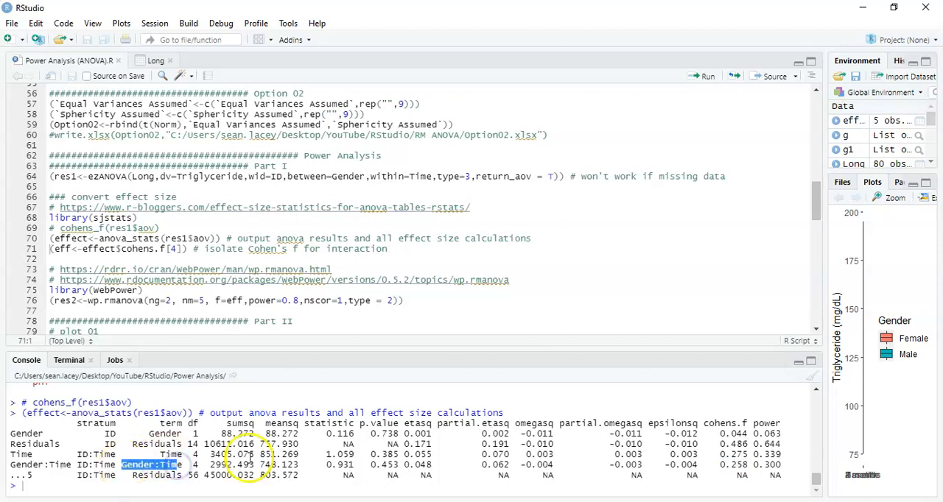
click(738, 464)
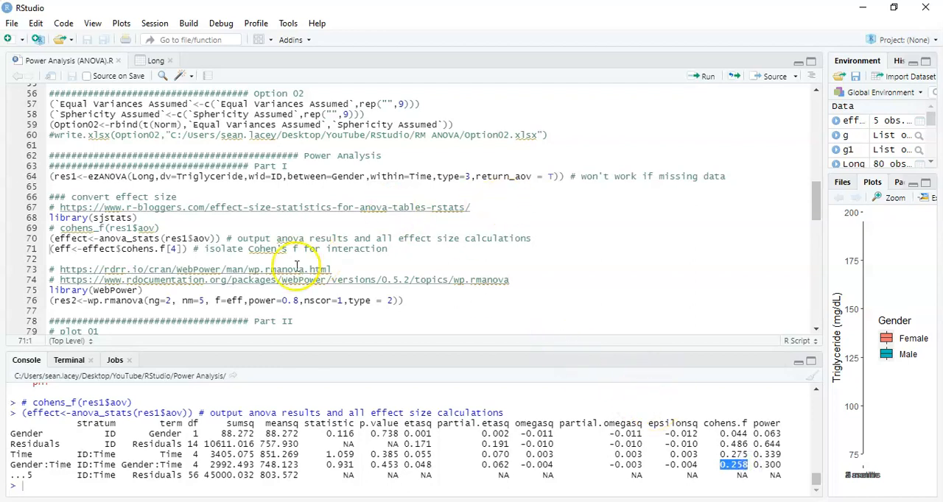
click(159, 248)
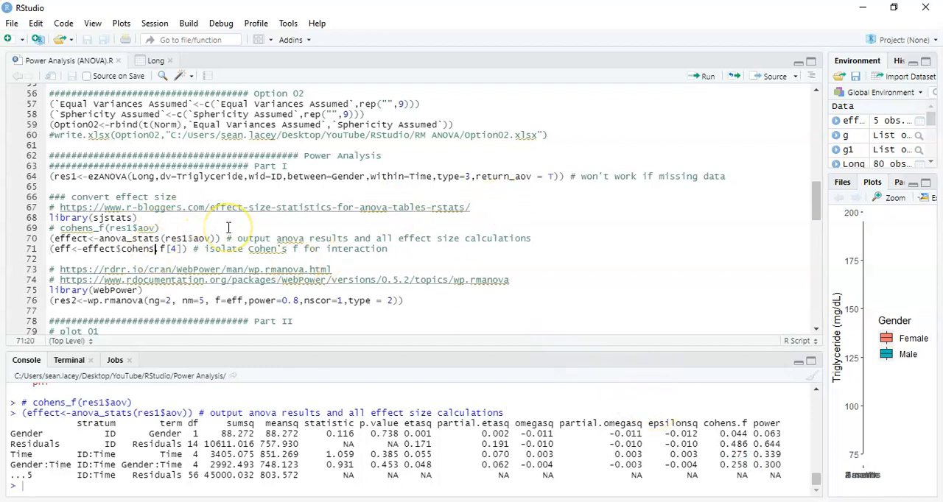
key(ctrl+Return)
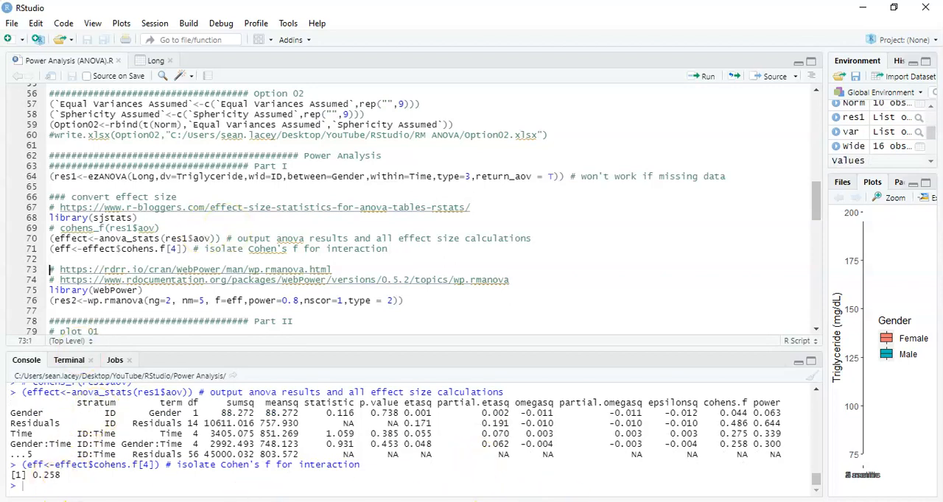
Switch to G*Power and set the effect size f(U) to .258 and the power to .8.
click(569, 501)
drag(297, 302, 332, 302)
text(.258)
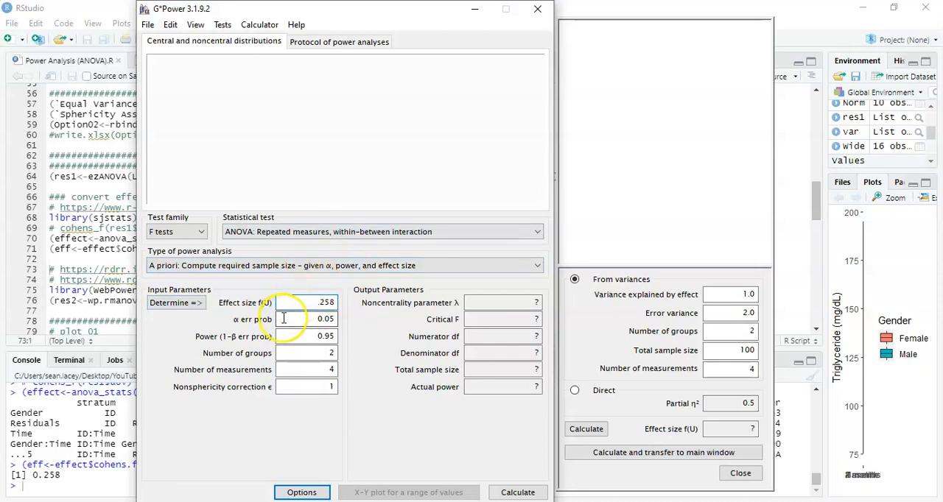
drag(317, 336, 341, 337)
text(.8)
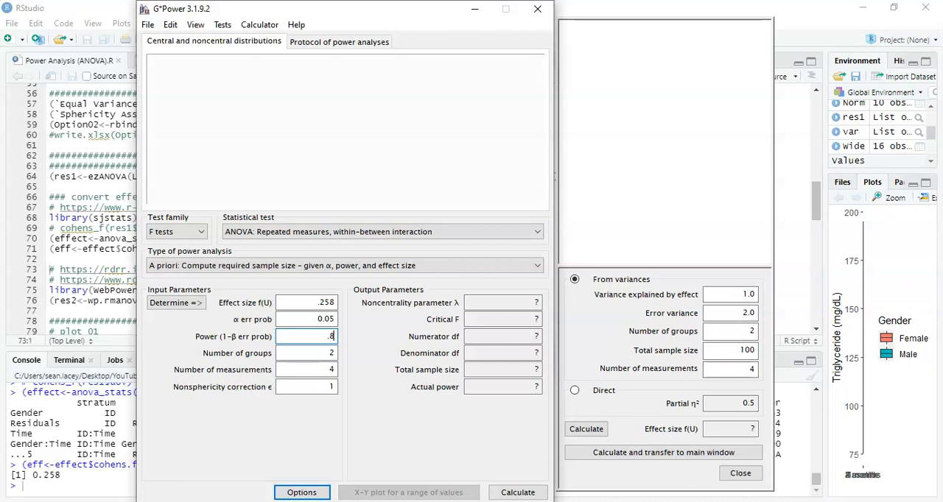
Set the number of measurements to 5 with a nonsphericity correction of 1, and calculate the required sample size.
click(314, 353)
click(334, 371)
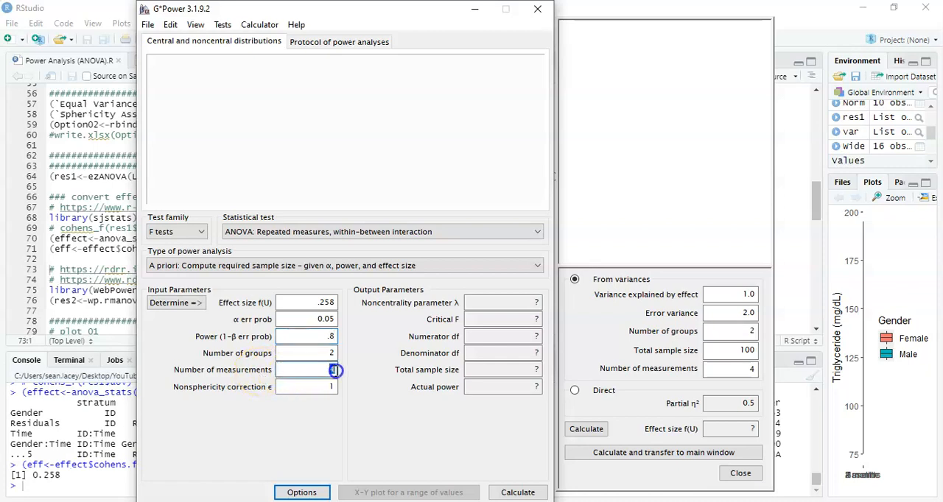
text(5)
click(330, 388)
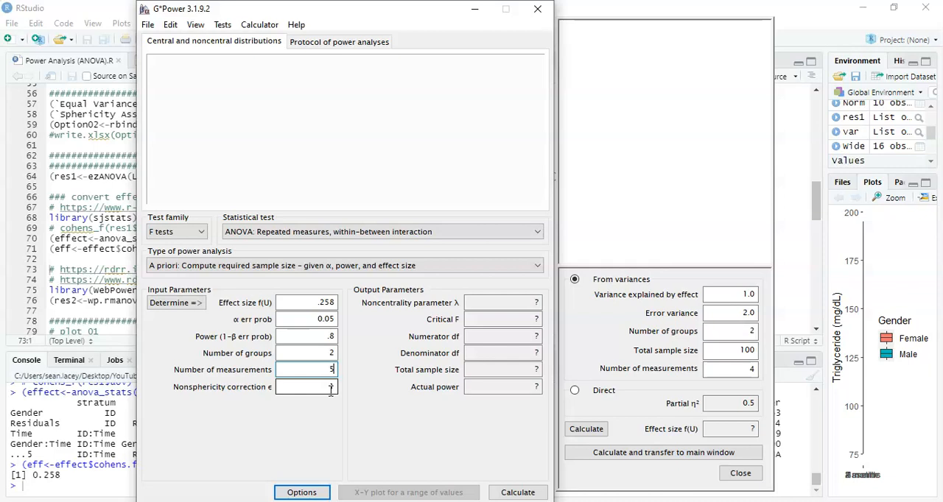
click(330, 388)
text(1)
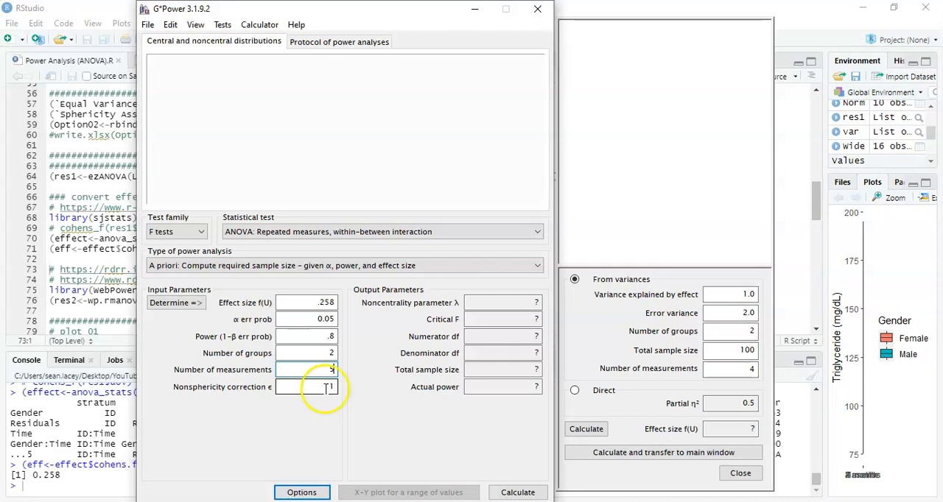
click(518, 491)
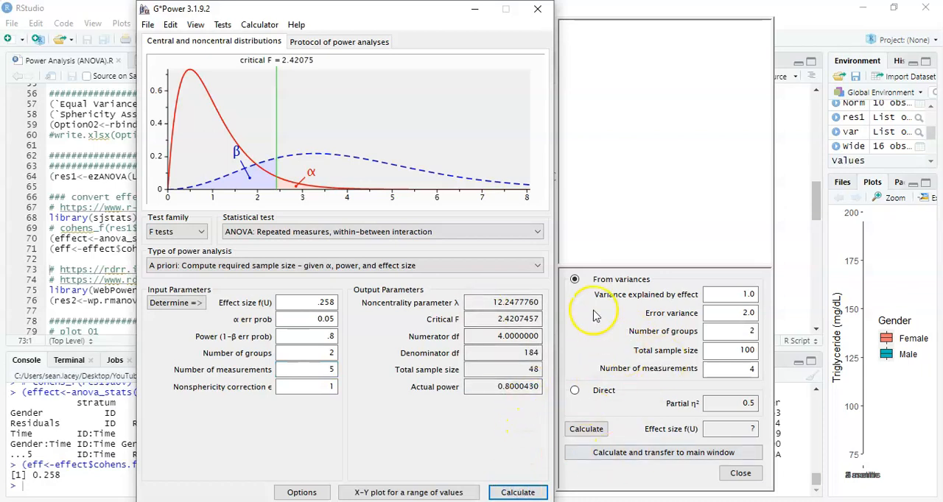
Close the effect size calculator, check the total sample size output, and return to the script in RStudio.
click(177, 313)
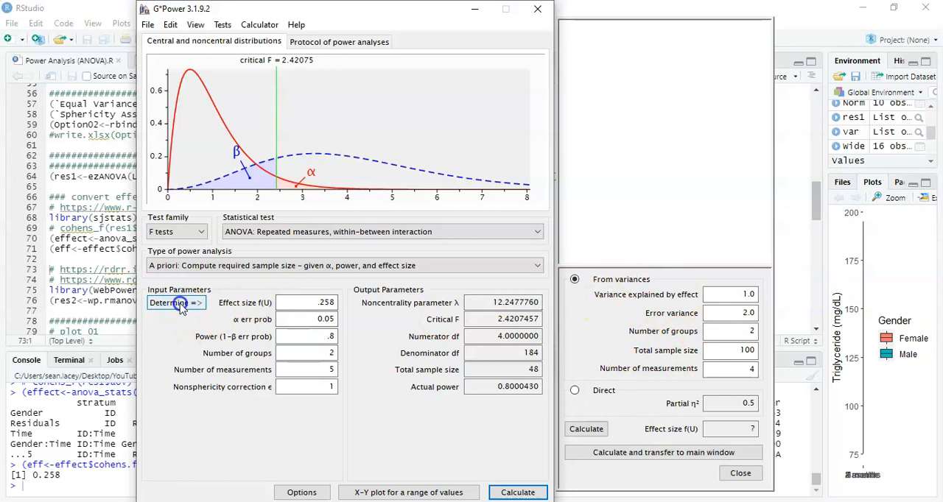
click(740, 474)
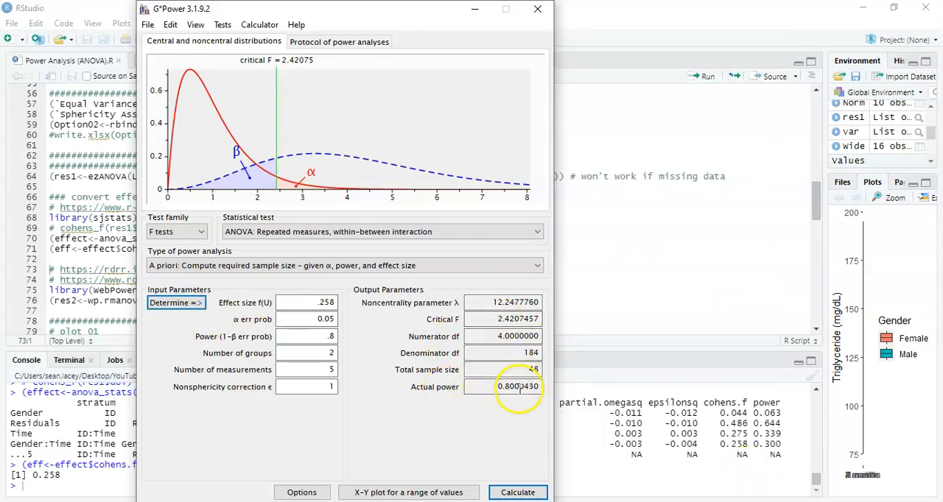
double_click(541, 371)
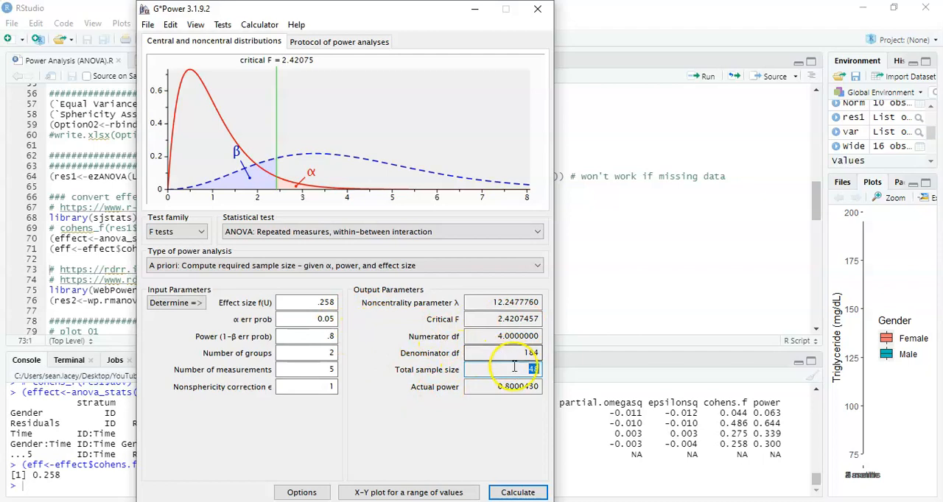
click(624, 230)
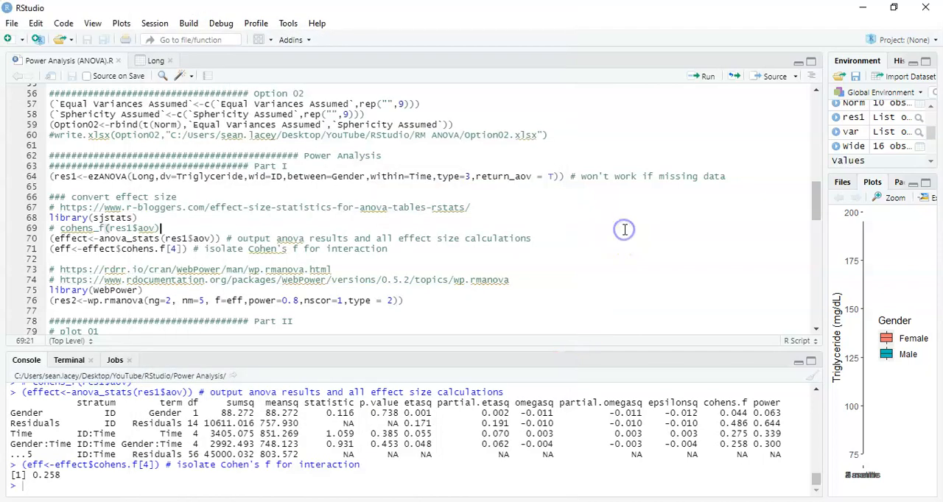
Review the effect size conversion code and the wp.rmanova function used in the script.
key(Down)
drag(49, 195, 334, 239)
click(334, 239)
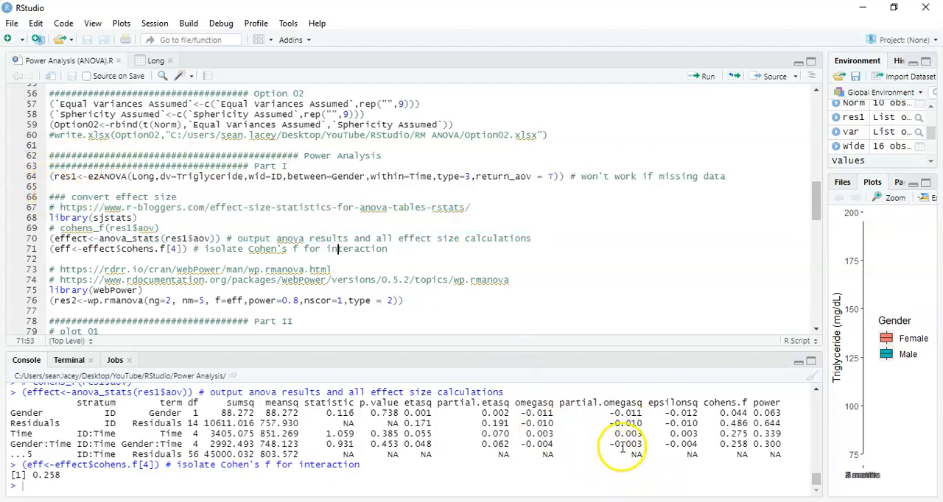
click(465, 281)
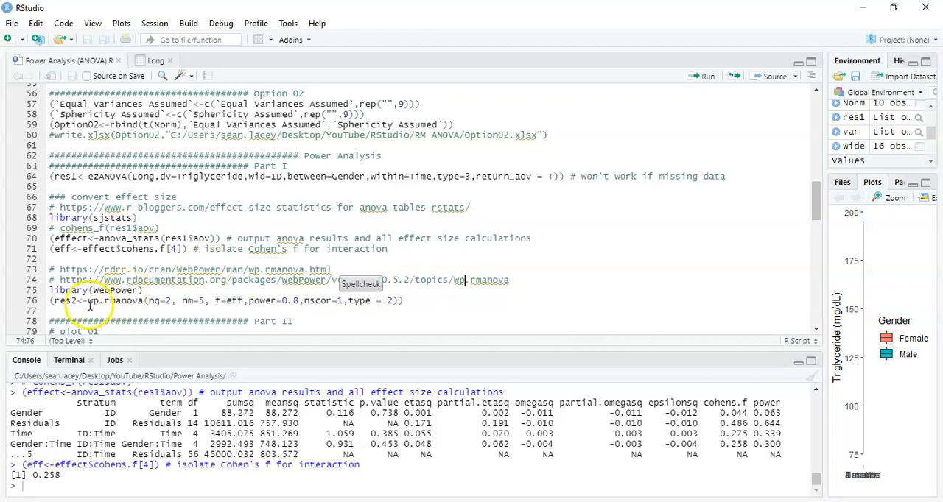
drag(88, 302, 141, 303)
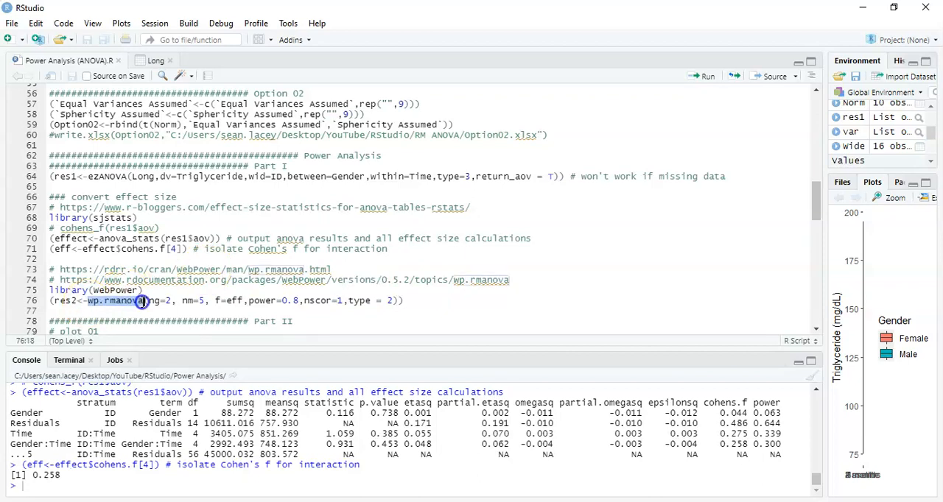
click(142, 302)
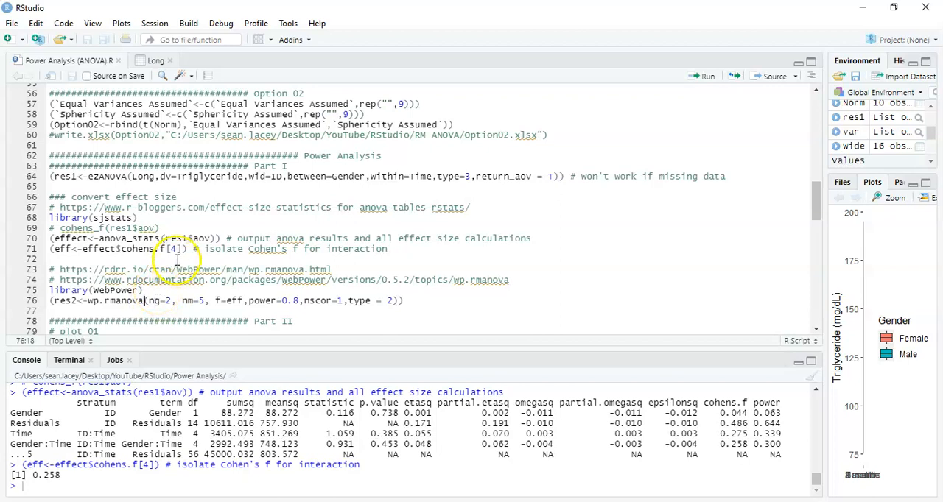
Load the WebPower library from the power analysis section of the script.
click(361, 270)
click(378, 278)
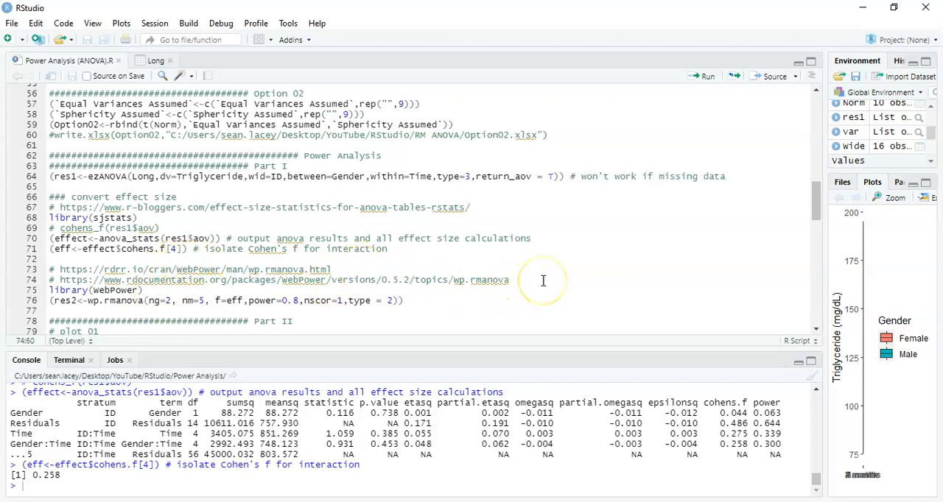
key(Down)
key(ctrl+Return)
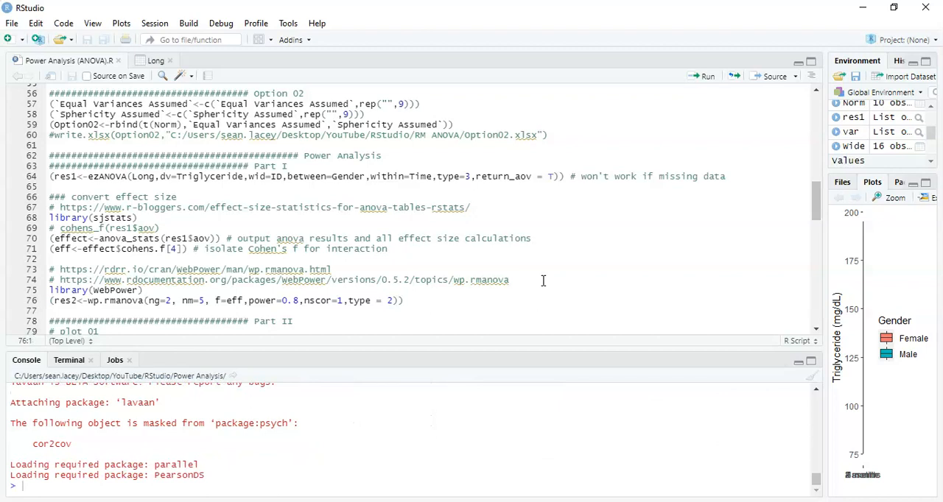
Examine the nscor, ng, nm and f arguments of the wp.rmanova call.
key(Right)
key(Right)
key(Right)
key(Right)
key(Right)
key(Right)
key(Right)
key(Right)
key(Right)
key(Right)
key(Right)
key(Right)
key(Right)
key(Right)
key(Right)
key(Right)
key(Right)
key(Right)
key(Right)
key(Right)
key(Right)
key(shift+Right)
key(shift+Right)
key(shift+Right)
key(shift+Right)
key(shift+Right)
key(shift+Right)
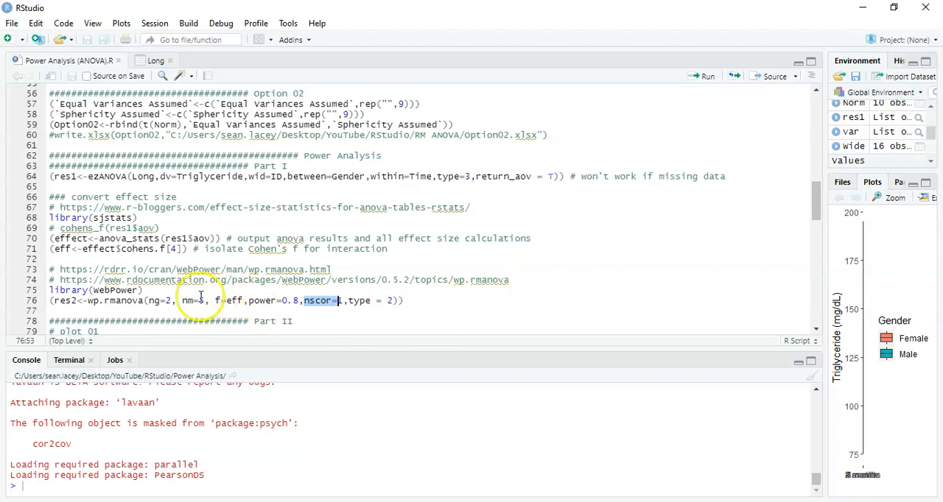
click(96, 315)
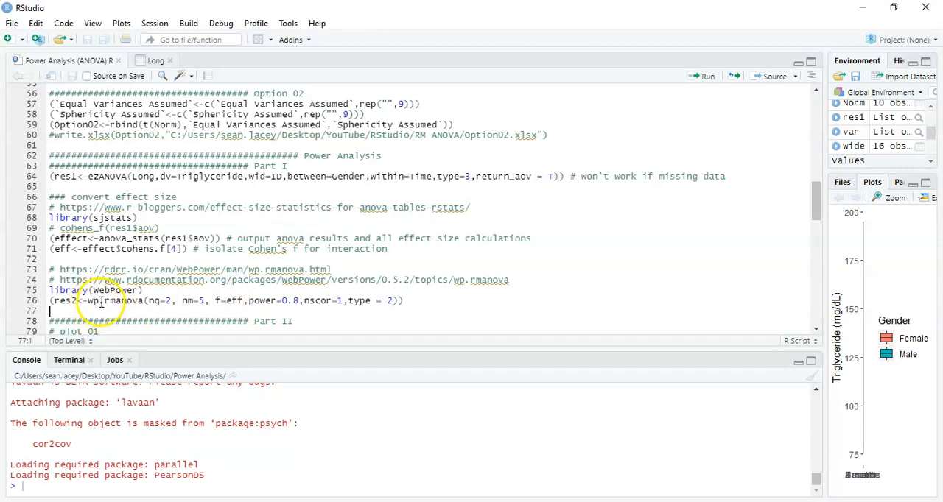
click(149, 301)
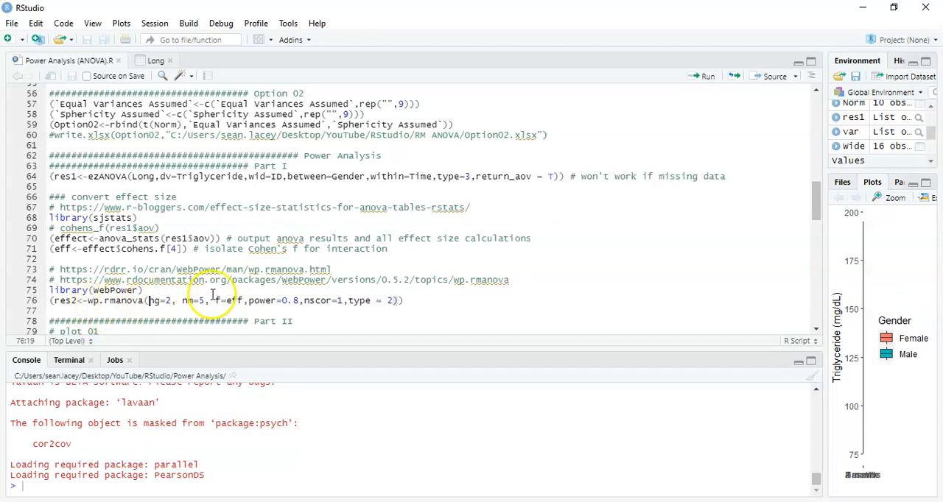
key(shift+Right)
key(shift+Right)
key(shift+Right)
key(shift+Right)
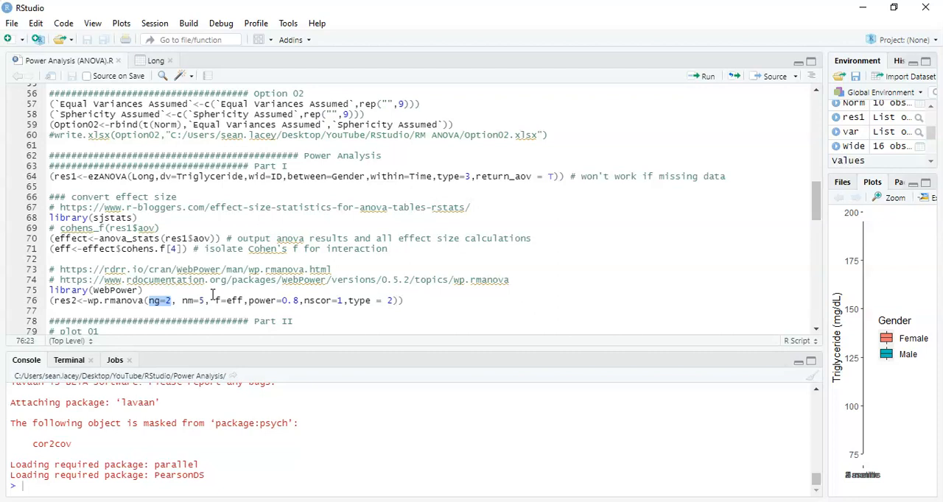
key(Right)
key(Right)
key(Right)
key(shift+Right)
key(shift+Right)
key(Right)
key(Right)
key(Right)
key(Right)
key(shift+Left)
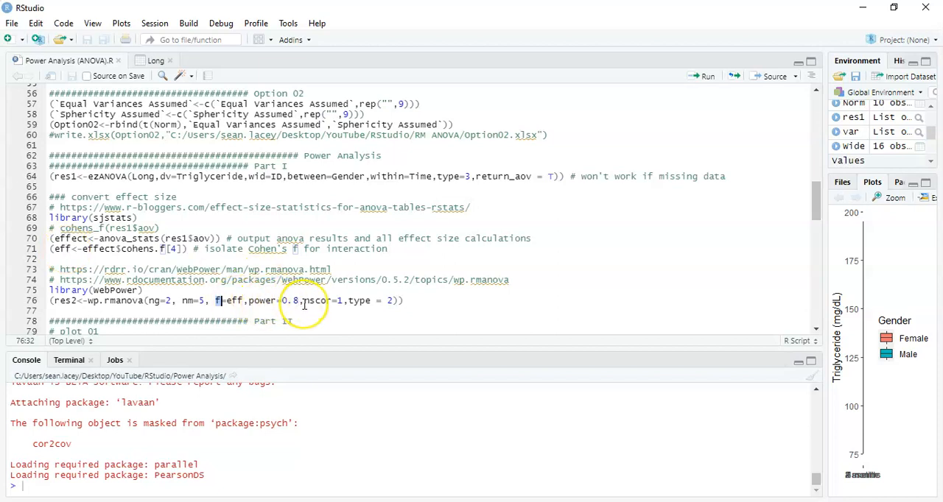
Try 0 and 1 for the type argument of the wp.rmanova call, and run the line with type = 2.
double_click(390, 300)
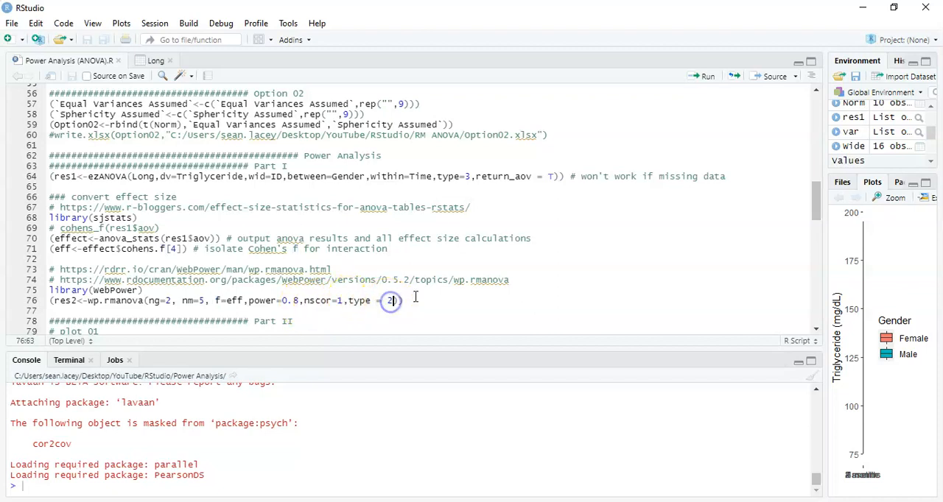
text(0)
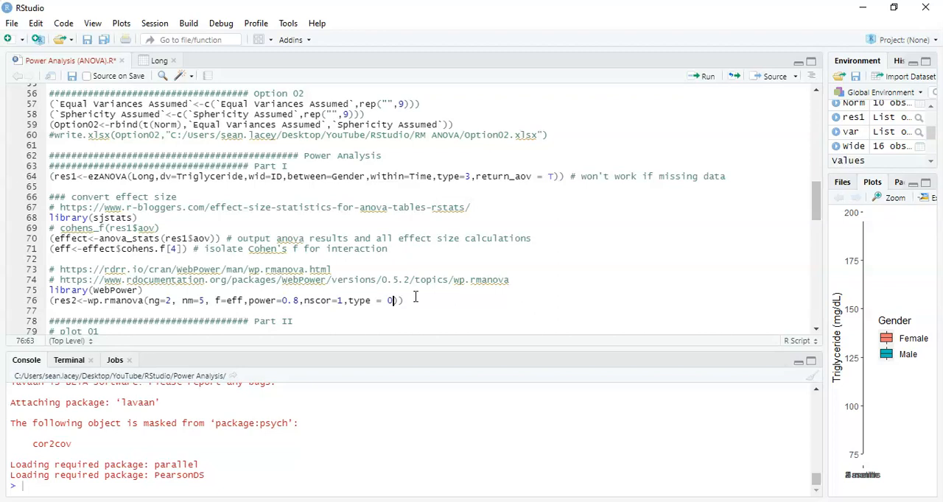
key(BackSpace)
text(1)
key(BackSpace)
text(2)
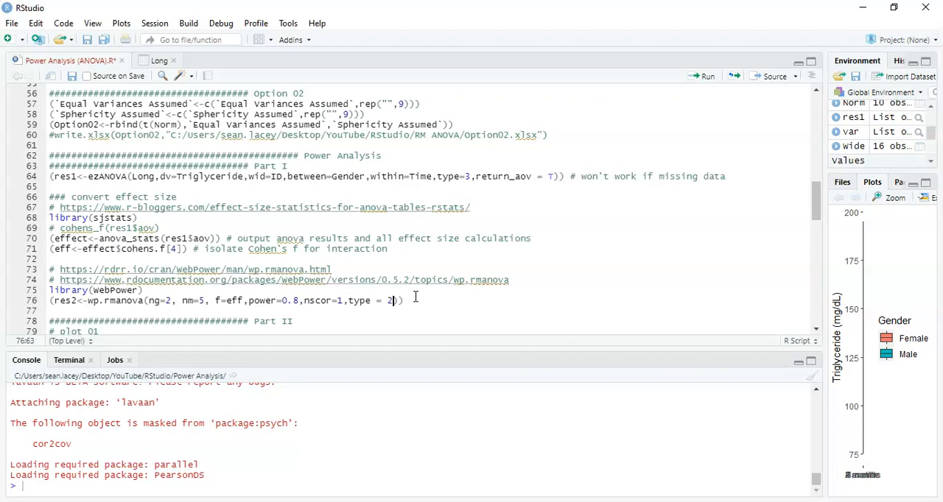
key(ctrl+Return)
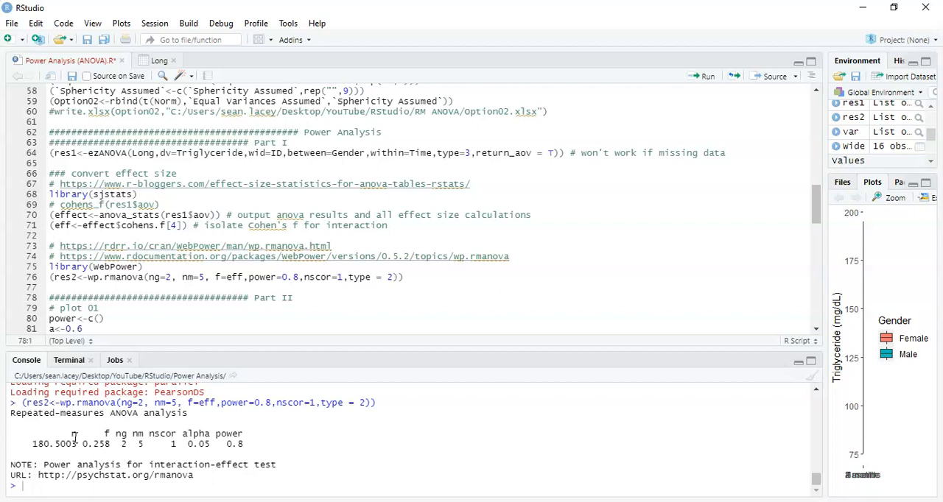
Add the line res2$n/4+2 below the wp.rmanova call in the script and run it.
key(Up)
key(Return)
key(Return)
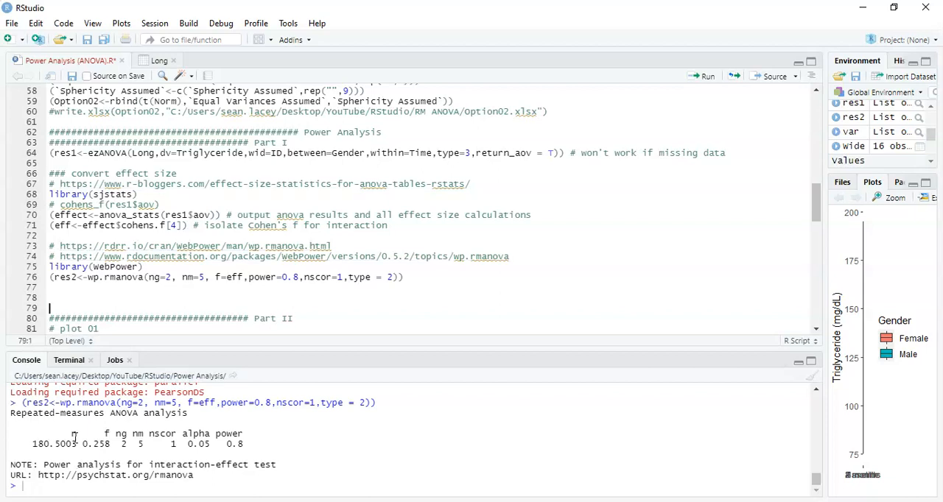
key(Up)
key(Up)
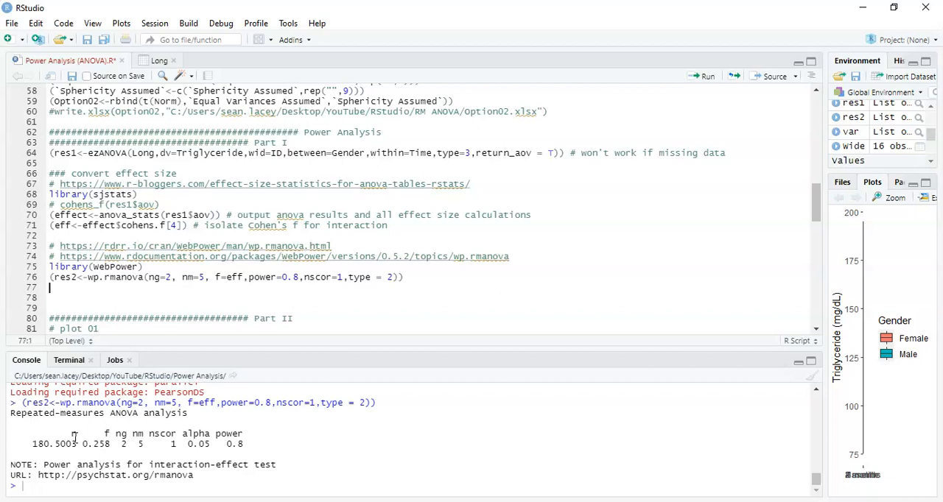
text(res2)
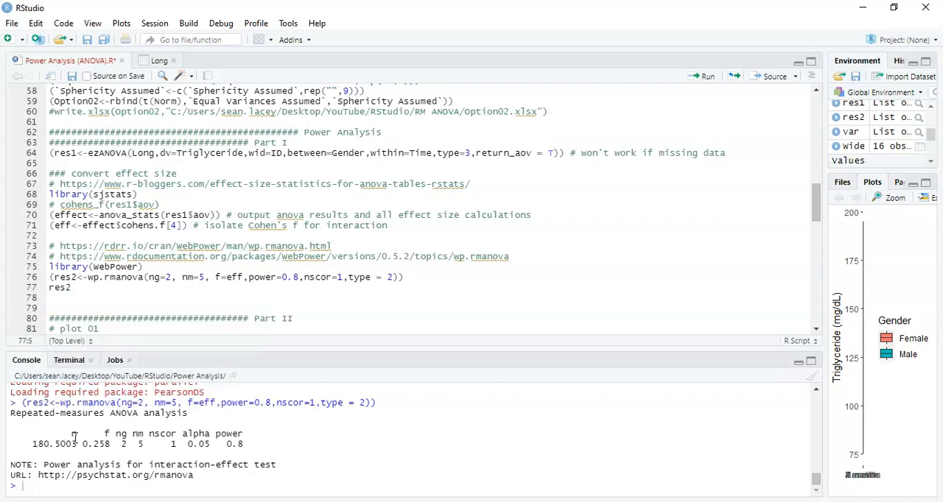
text($n)
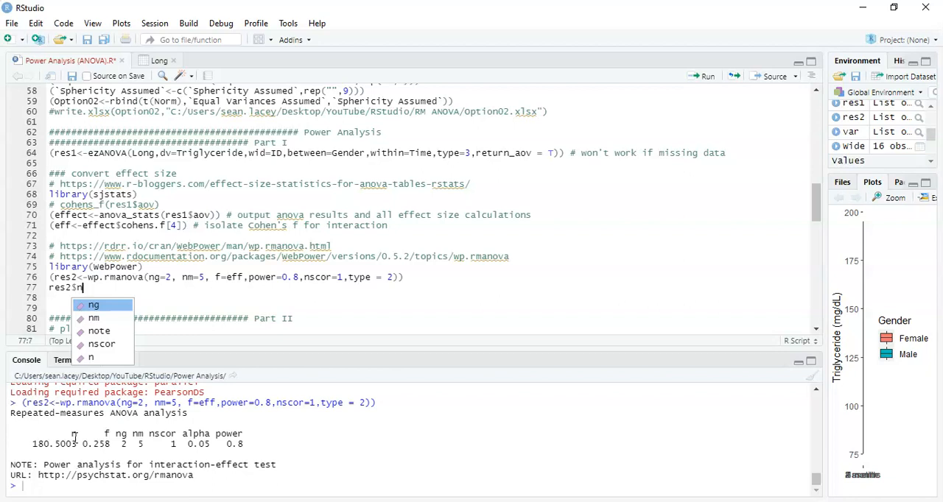
text(/4)
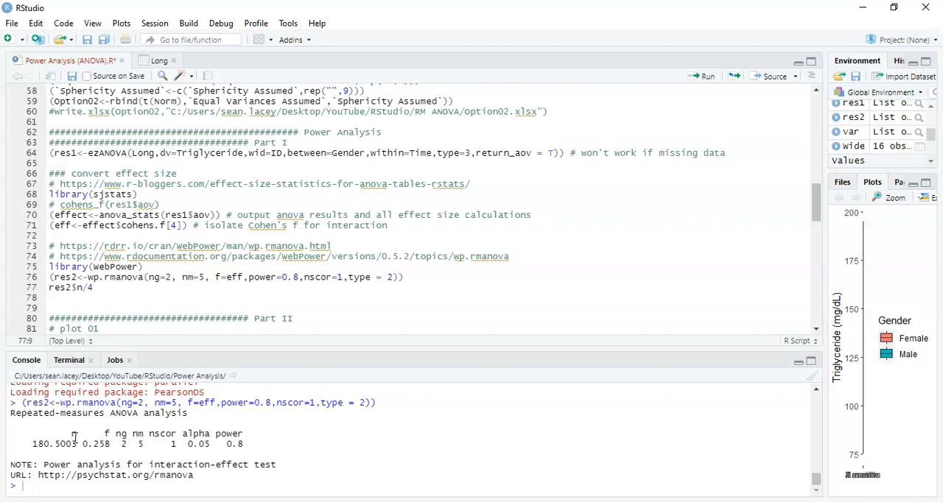
text(+2)
key(ctrl+Return)
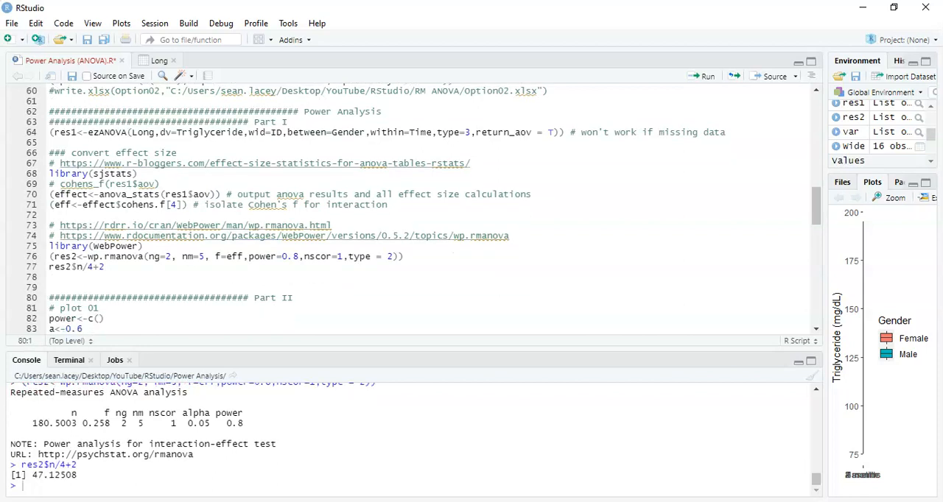
Wrap the res2$n/4+2 expression in ceiling() to round it up, and run the line.
key(Up)
key(Up)
key(Up)
text(c)
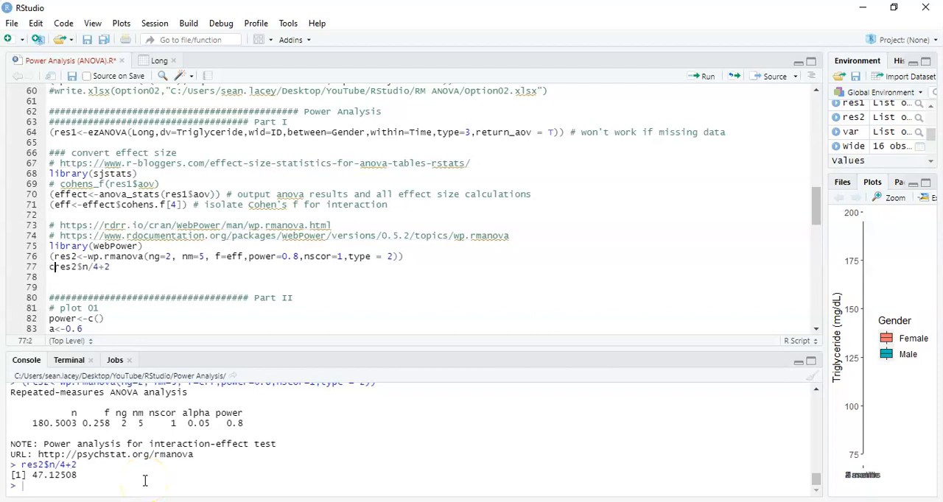
text(eiling)
key(shift+End)
text(()
key(ctrl+Return)
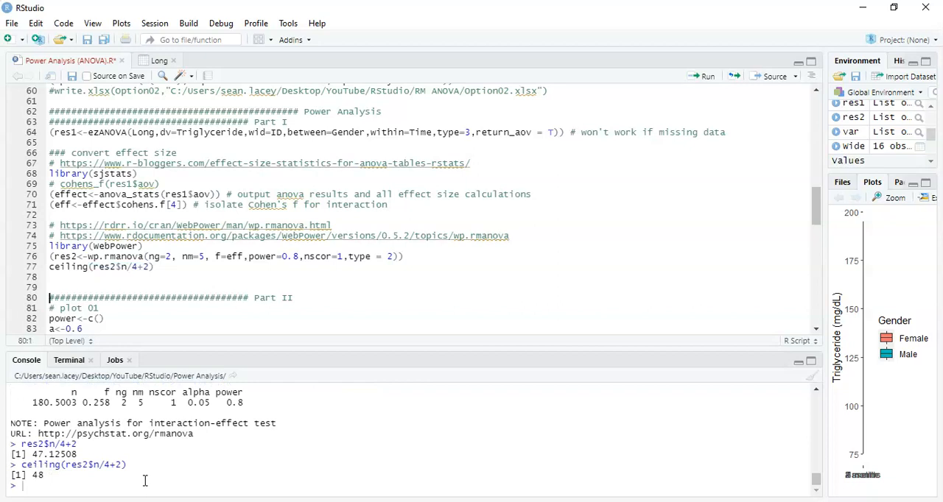
Switch to G*Power and draw the plot of total sample size against power from 0.6 to 0.95 in steps of 0.01.
click(197, 501)
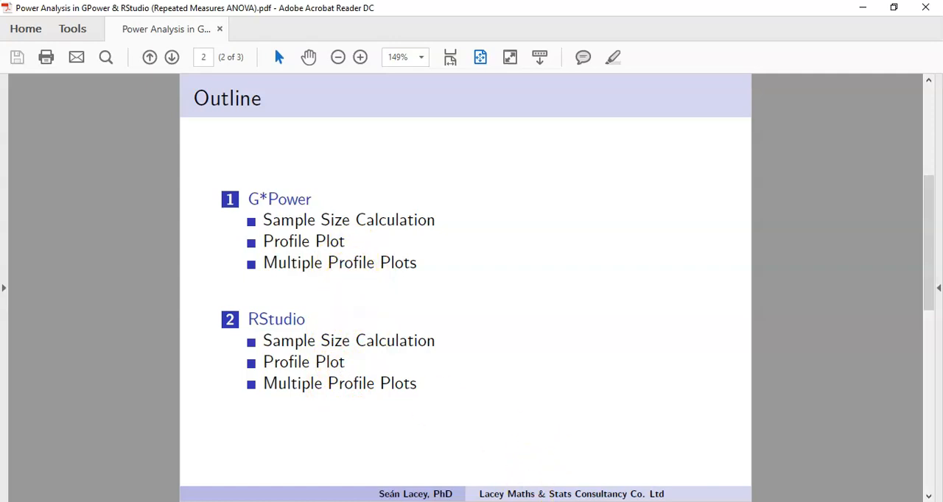
click(526, 501)
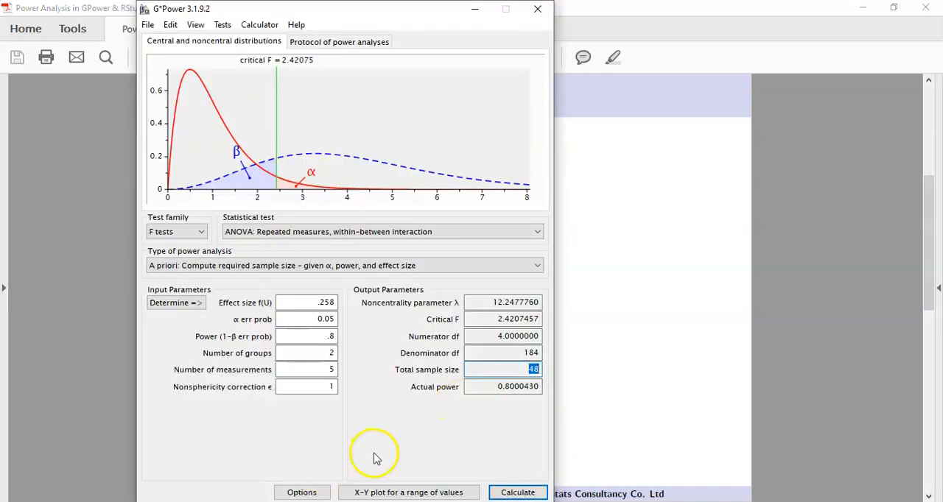
click(386, 491)
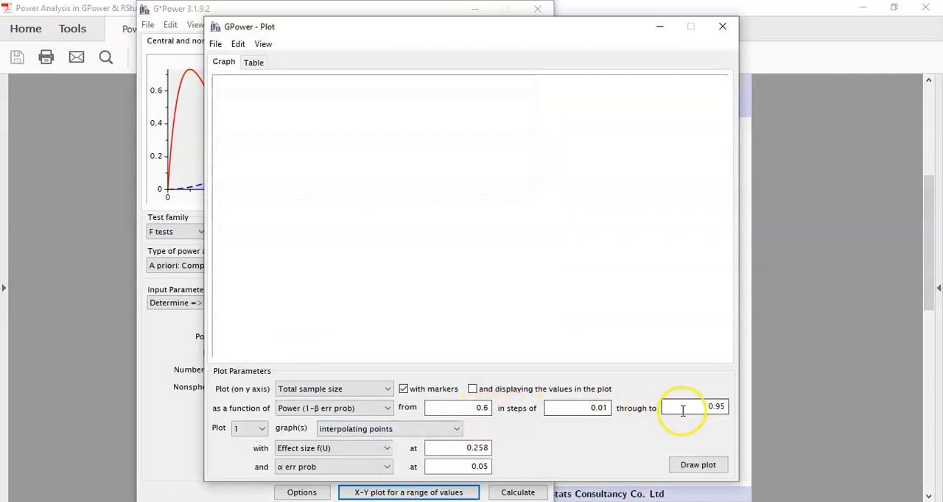
click(695, 465)
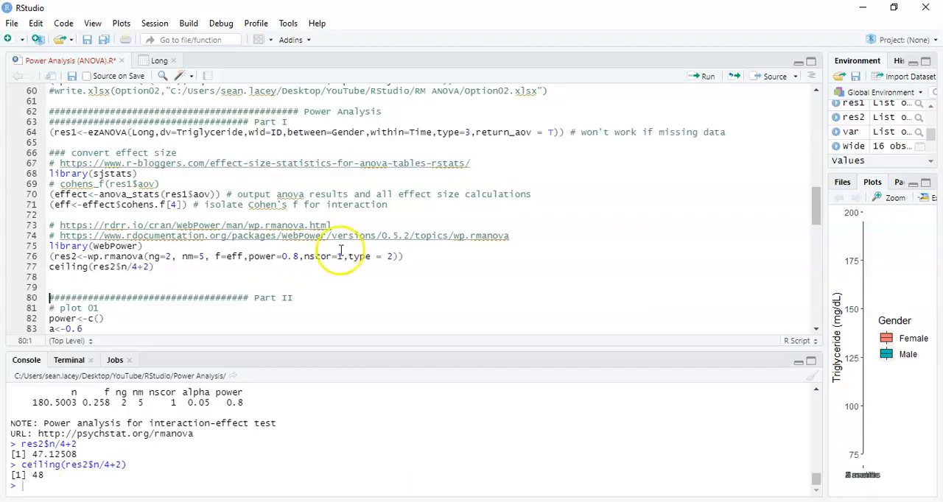
Return to RStudio and read through the Part II code for plot 01.
key(Down)
key(Down)
key(Down)
key(Down)
key(Down)
key(Down)
key(Down)
key(Down)
key(Down)
key(Down)
key(Down)
key(Down)
key(Down)
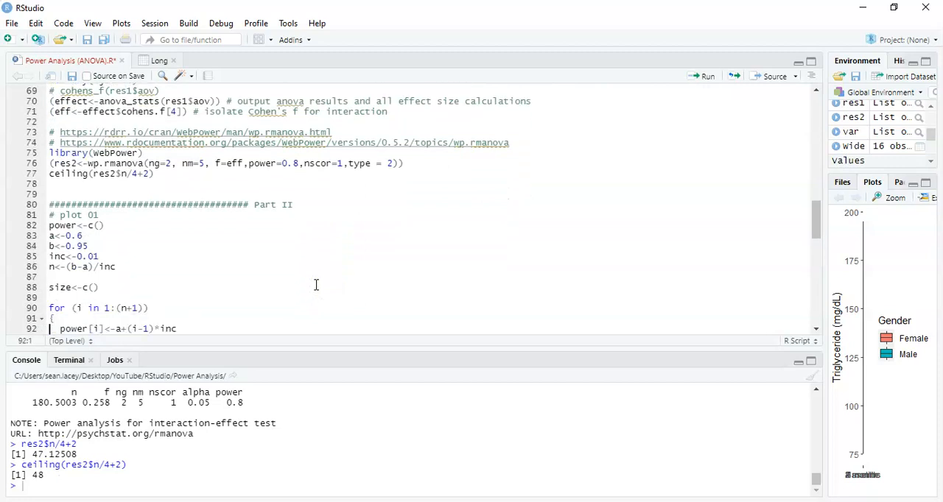
key(Down)
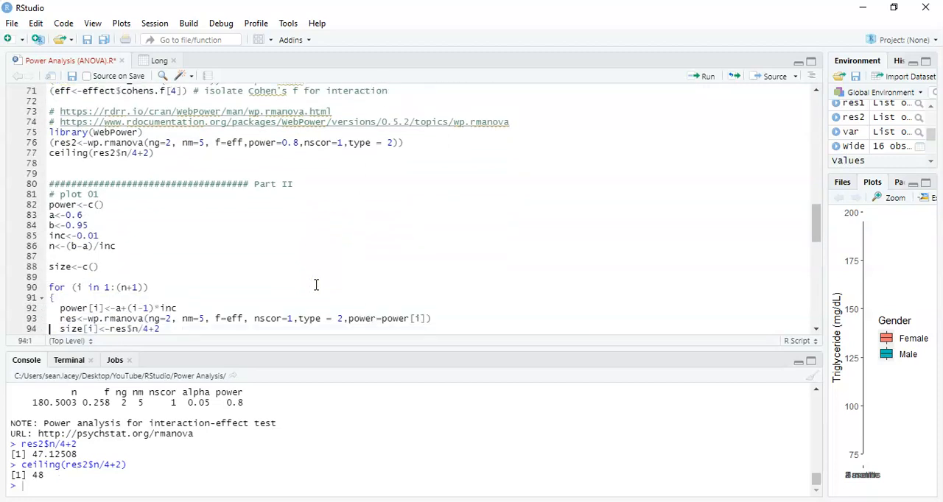
key(Down)
key(Down)
key(Down)
key(Down)
key(Down)
key(Down)
key(Down)
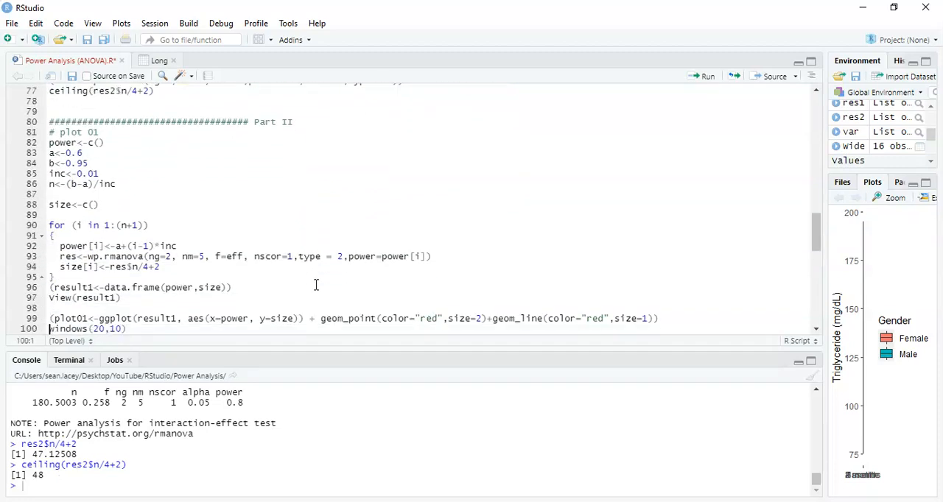
key(Up)
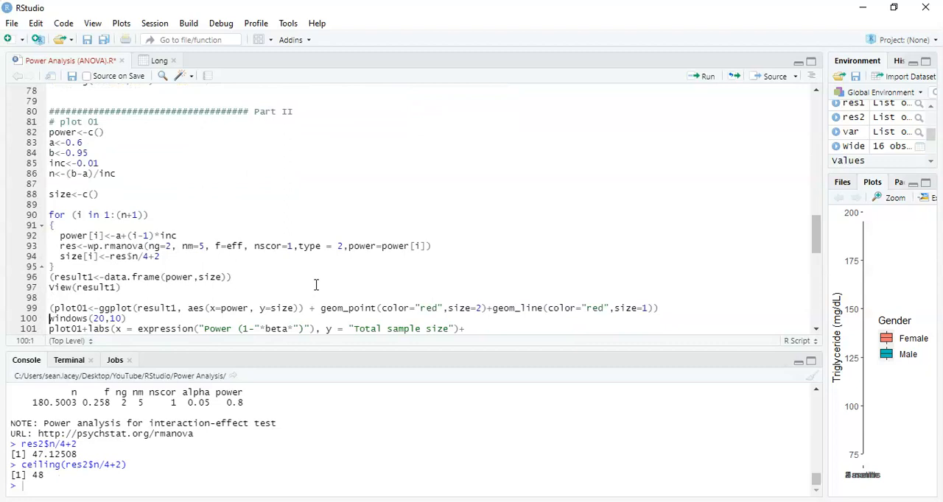
Examine the wp.rmanova call inside the for loop and the power, range, increment and size variables it relies on.
drag(88, 246, 447, 252)
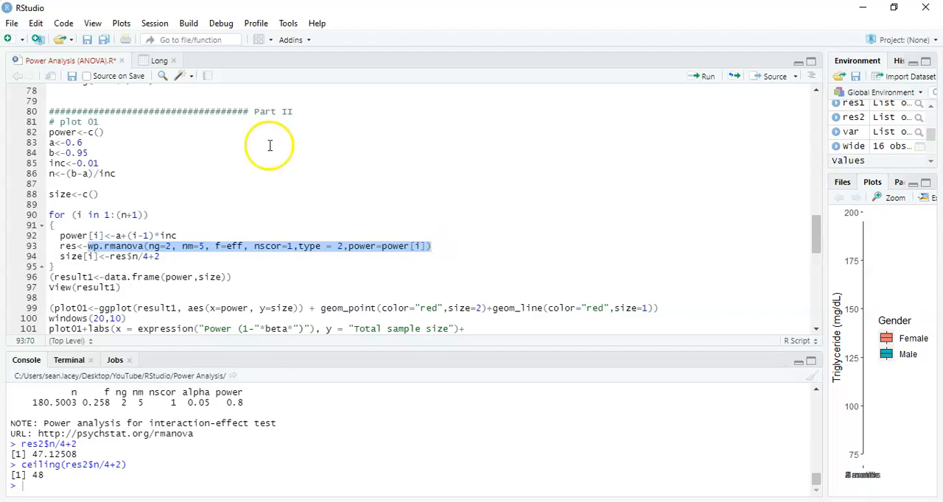
click(83, 133)
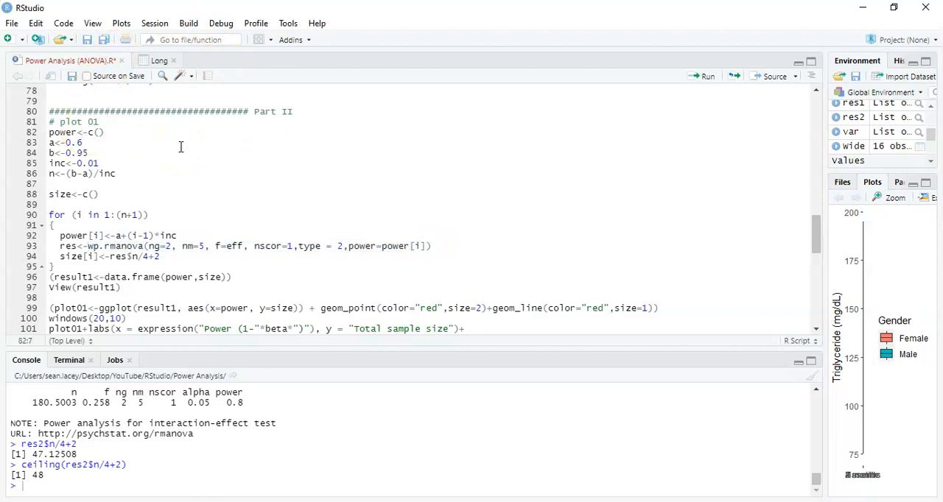
key(Down)
key(Up)
key(Down)
key(Down)
key(Down)
Run the Part II code through View(result1) to compute the sample size for each power value.
key(Down)
key(Down)
key(Left)
key(Left)
key(Left)
key(Down)
key(Down)
key(Down)
key(Up)
drag(193, 246, 250, 255)
click(250, 255)
key(Down)
key(Down)
key(Down)
key(End)
key(shift+Up)
key(shift+Up)
key(shift+Up)
key(shift+Up)
key(shift+Up)
key(shift+Up)
key(shift+Up)
key(shift+Up)
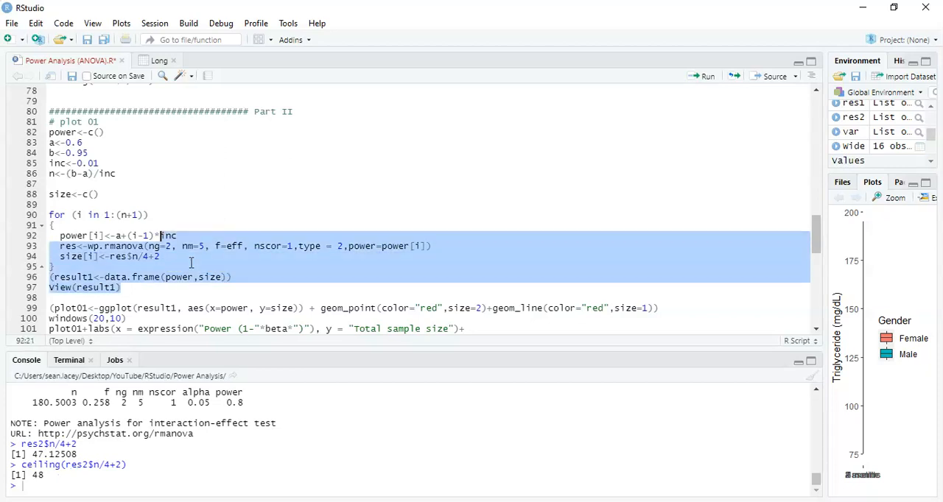
key(shift+Up)
key(shift+Up)
key(shift+Up)
key(shift+Up)
key(shift+Up)
key(shift+Up)
key(shift+Up)
key(shift+Up)
key(shift+Up)
key(shift+Up)
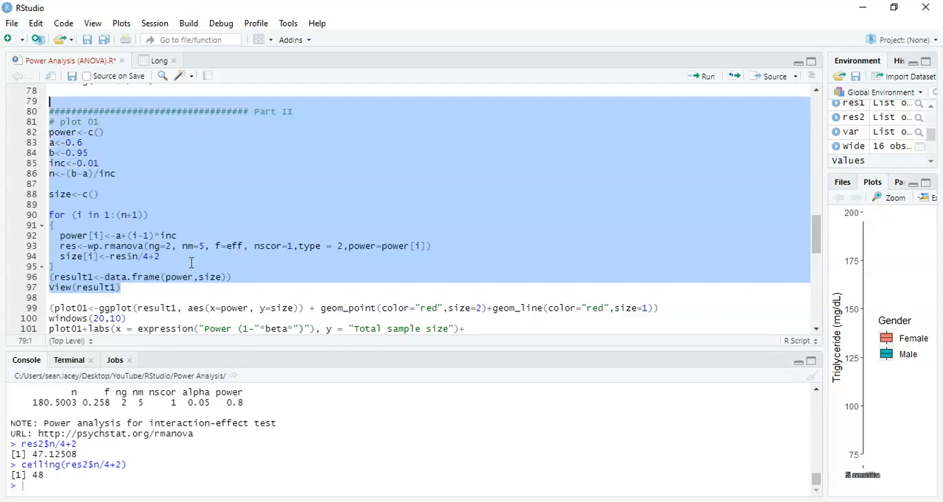
key(ctrl+Return)
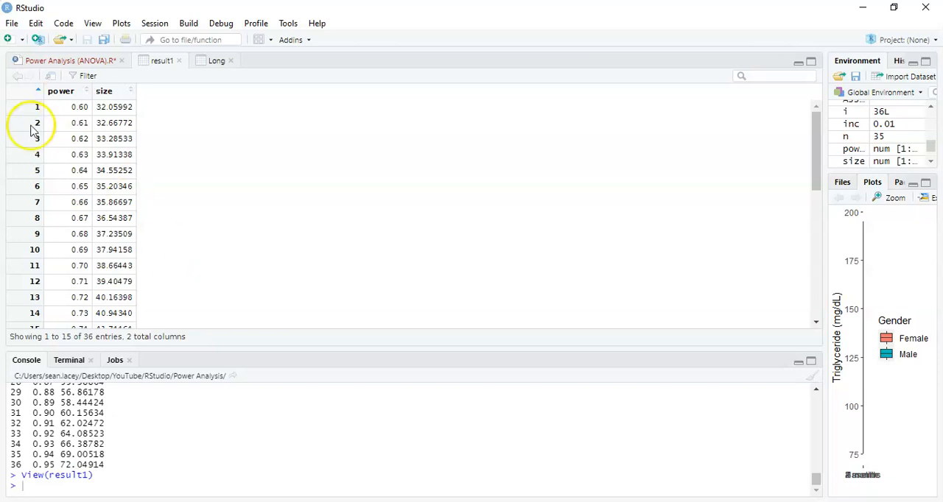
Run the plot01 code to chart total sample size against power in a separate graphics window, and maximise that window.
click(94, 63)
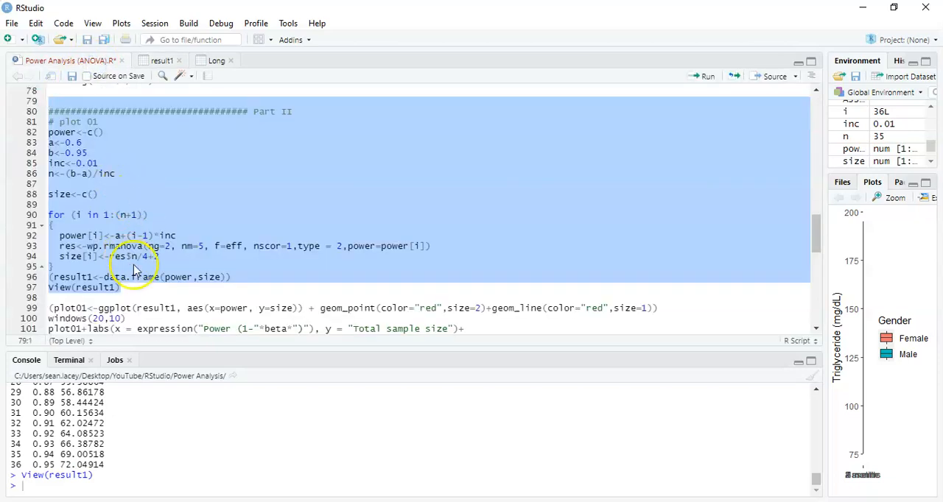
click(122, 306)
key(Down)
key(Down)
key(Down)
key(Down)
key(Down)
key(Down)
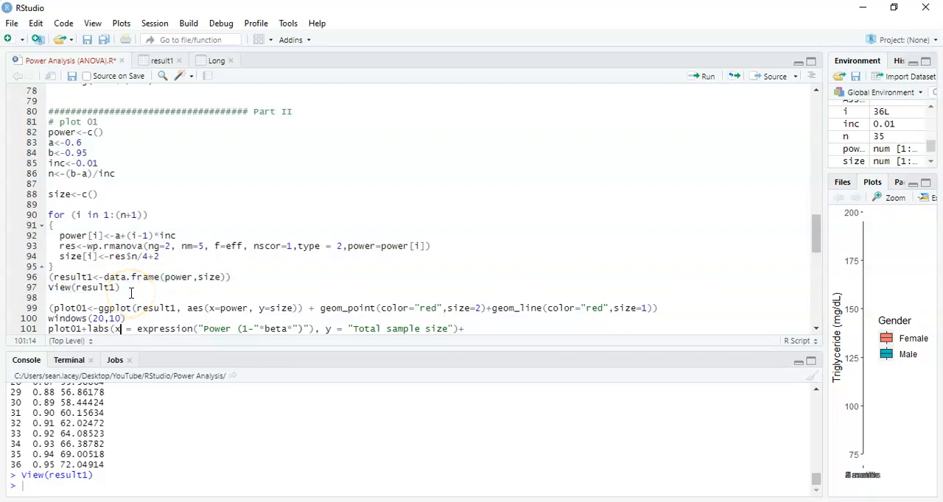
key(Up)
key(Up)
key(Up)
key(Up)
key(Up)
key(Up)
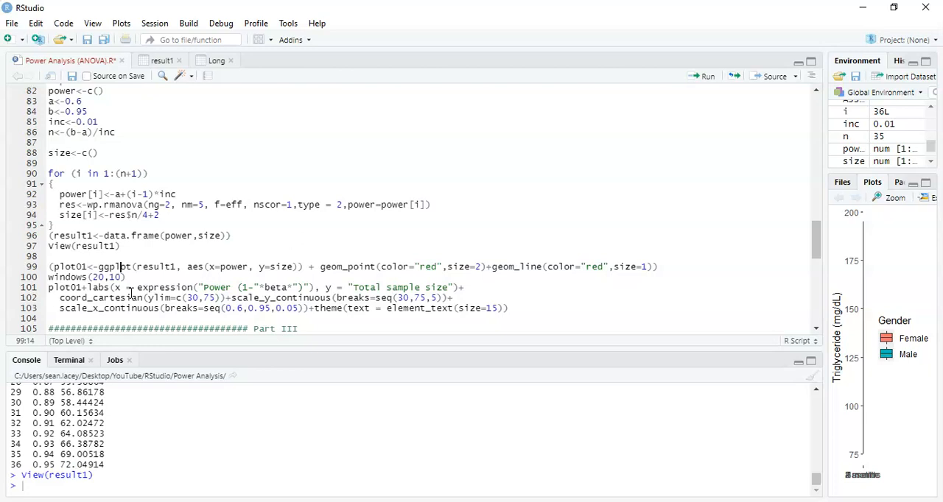
key(Up)
key(shift+Down)
key(shift+Down)
key(shift+Down)
key(shift+Down)
key(shift+Down)
key(shift+Down)
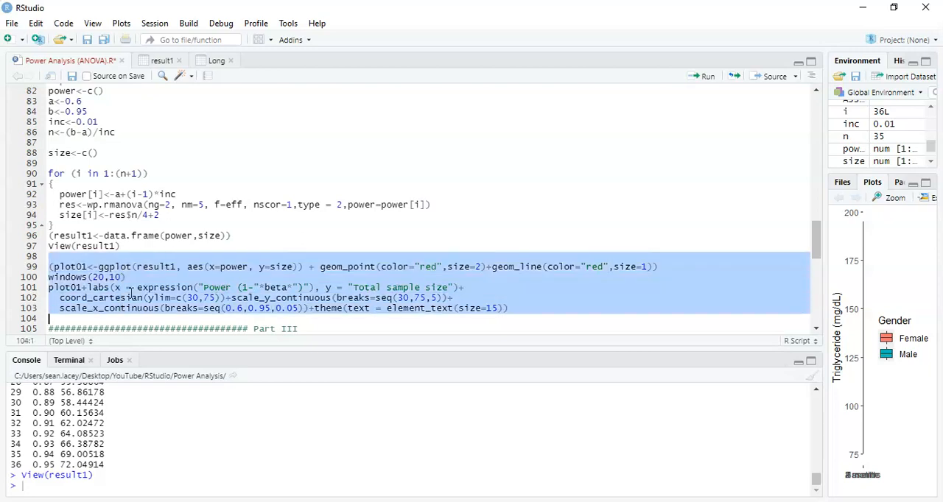
key(ctrl+Return)
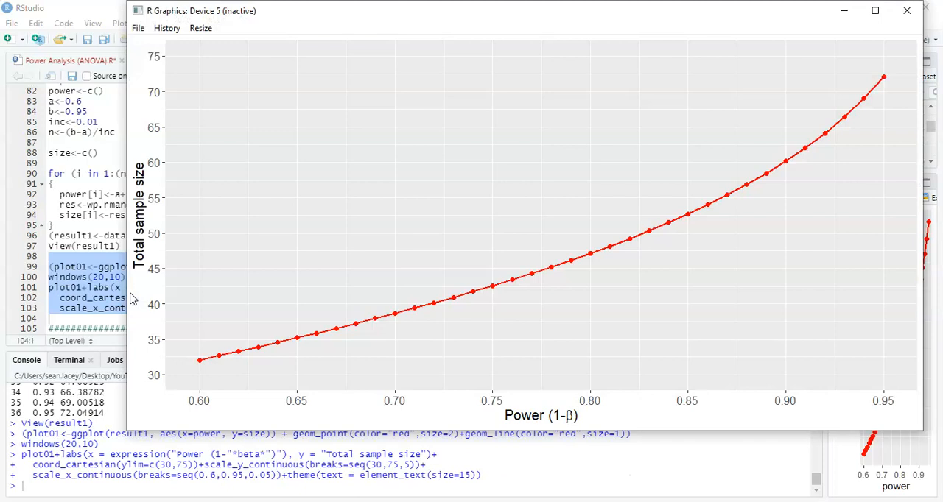
click(490, 263)
click(874, 10)
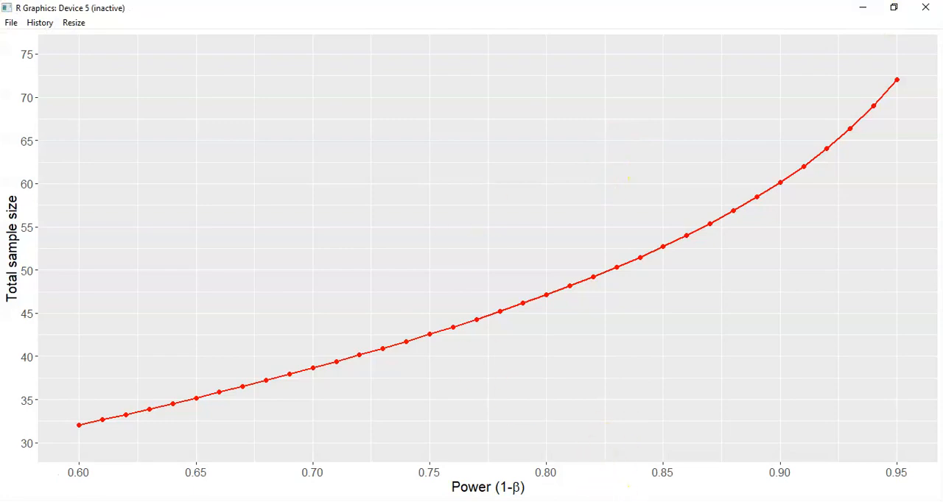
Switch to the G*Power plot window and show the table of its plotted values.
mouse_move(523, 500)
click(551, 466)
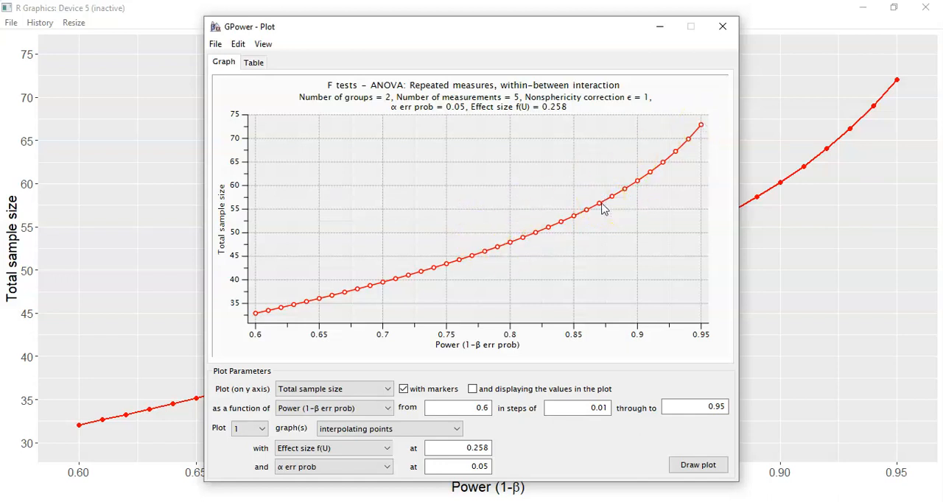
click(254, 64)
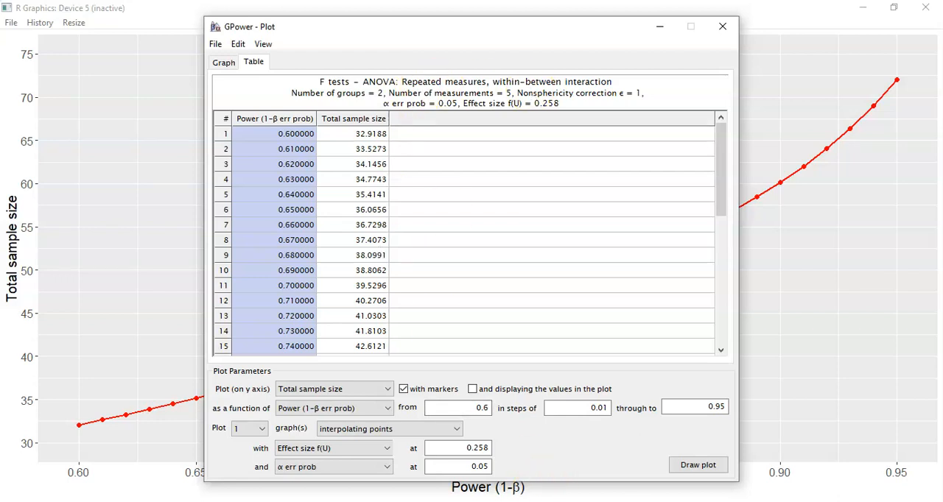
Compare RStudio's result1 table with the G*Power table of power and total sample size.
click(467, 477)
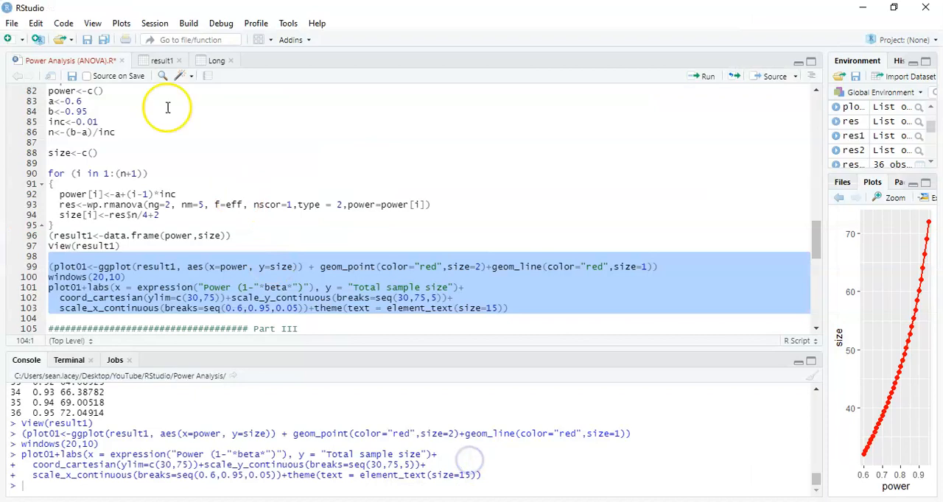
click(162, 60)
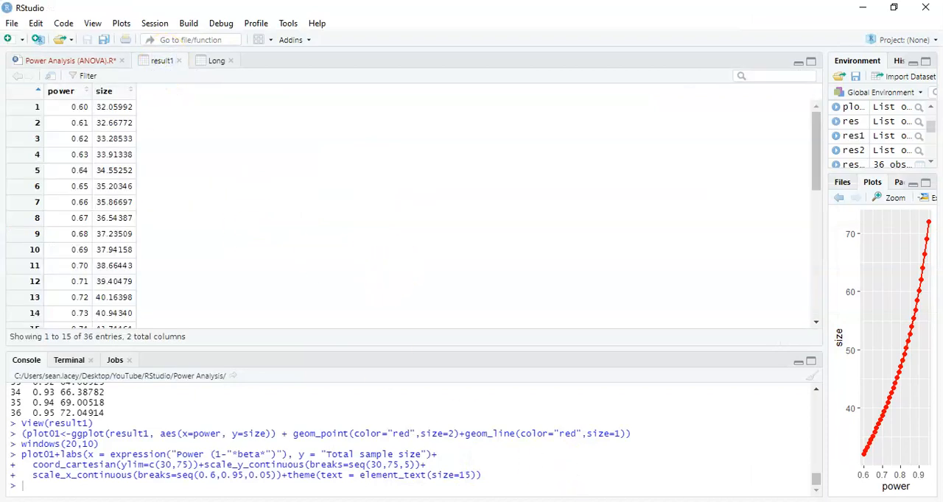
mouse_move(527, 497)
click(570, 456)
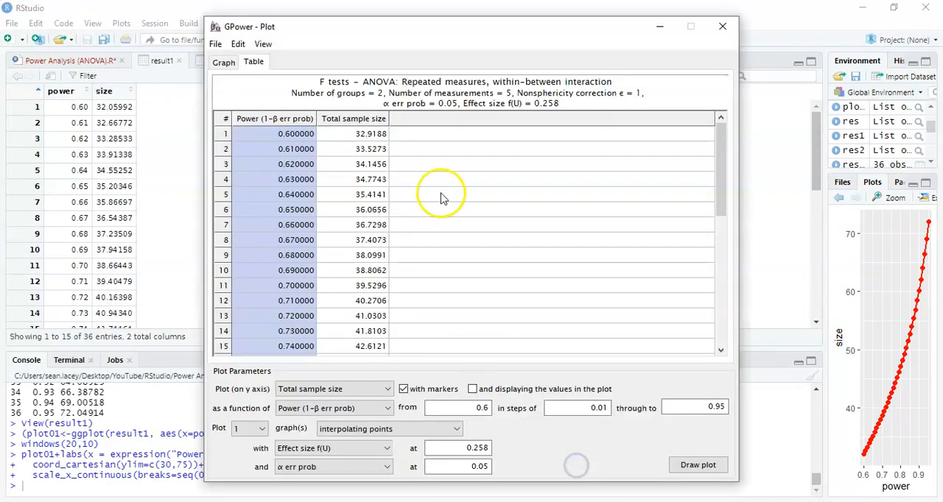
drag(466, 30, 424, 13)
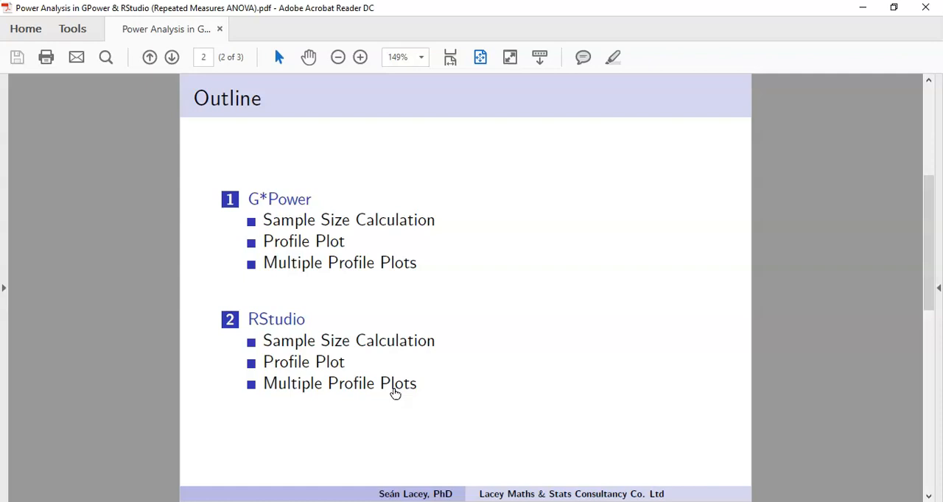
Switch to the G*Power plot window, show the graph and set the plot to 3 graphs.
click(512, 500)
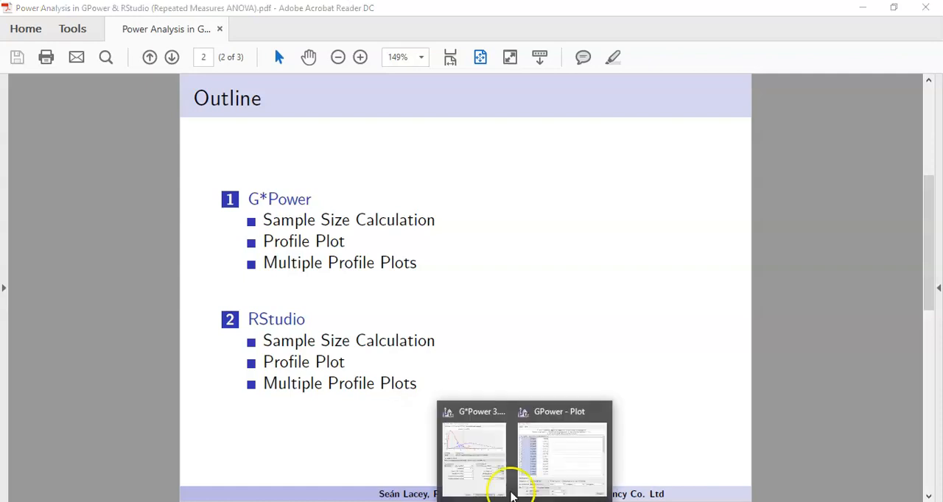
click(545, 468)
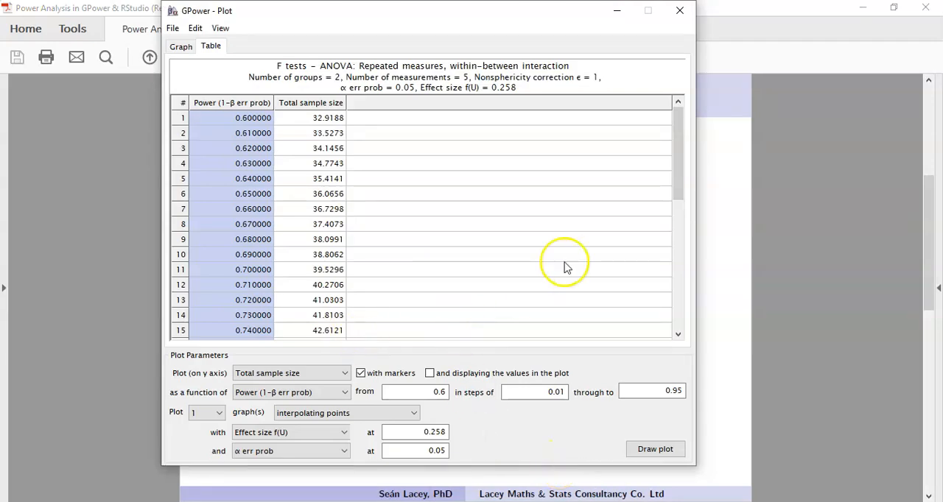
click(184, 52)
click(220, 413)
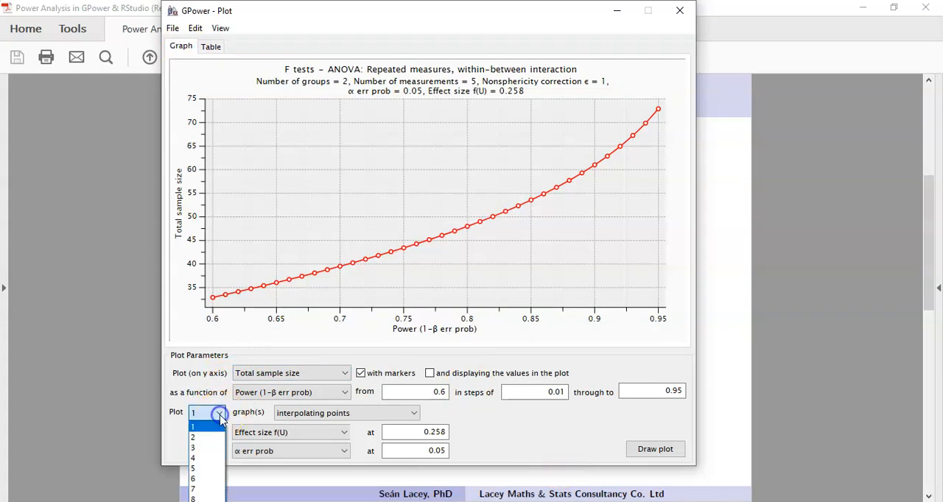
click(213, 447)
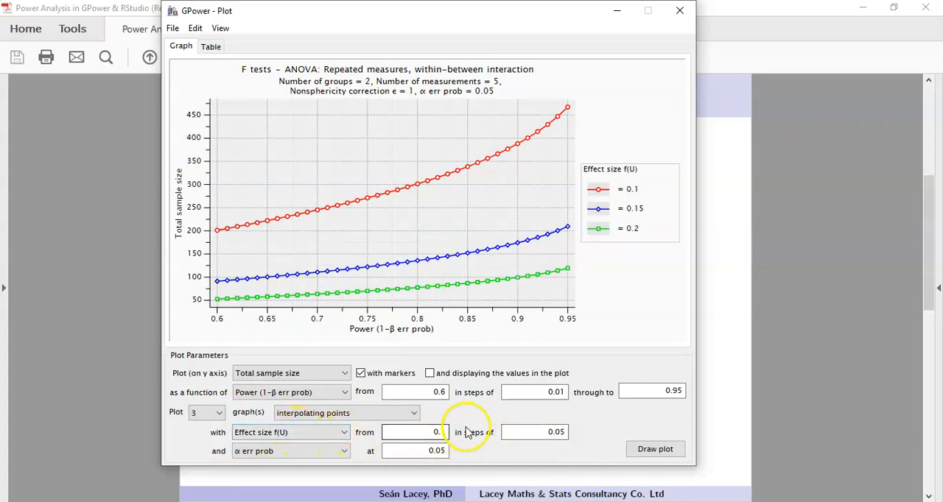
Draw the three curves for effect size f(U) starting from .248 in steps of 0.01.
drag(424, 433, 452, 434)
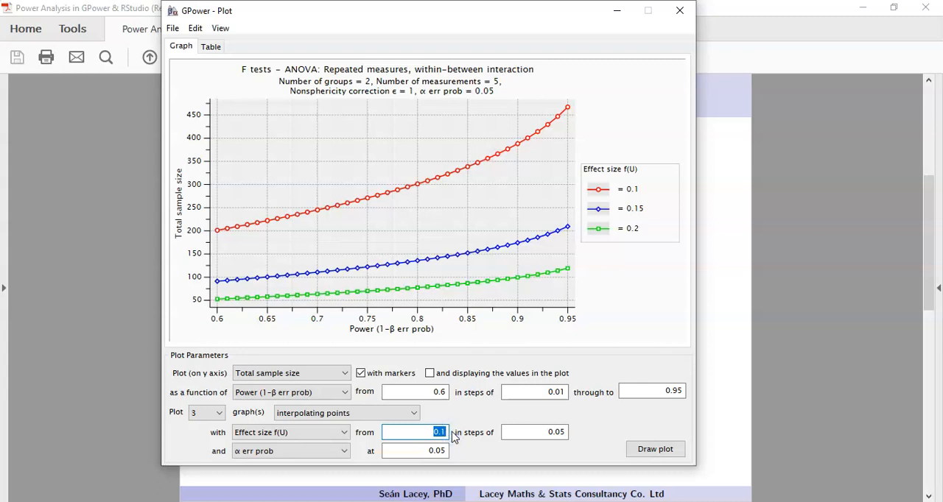
text(.248)
double_click(557, 433)
text(0.01)
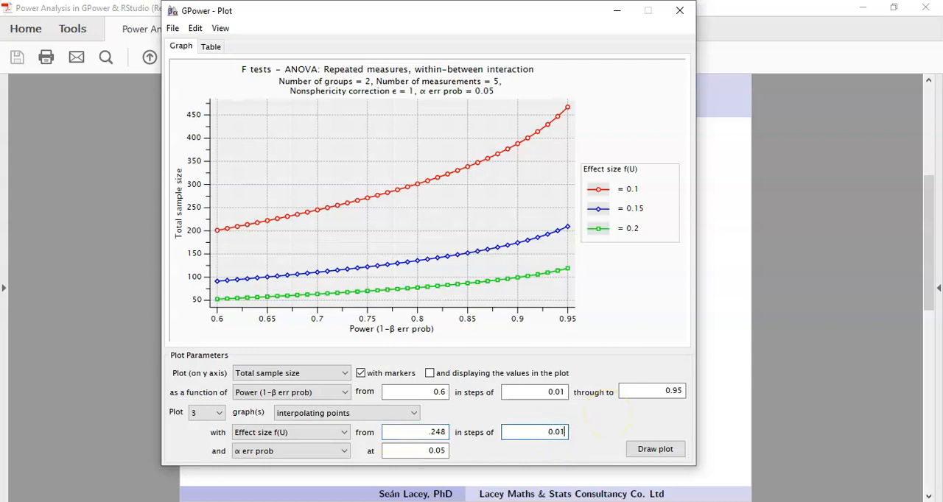
click(643, 450)
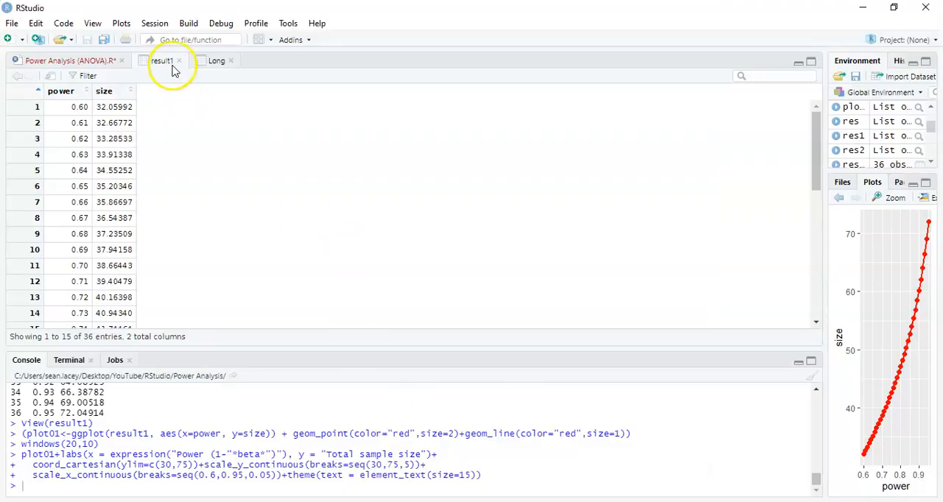
In RStudio, close the result1 table and read the Part III script down to the nested loops that fill size[i,j].
click(179, 62)
click(210, 226)
key(Down)
key(Down)
key(Down)
key(Down)
key(Down)
key(Down)
key(Down)
key(Down)
key(Down)
key(Down)
key(Down)
key(Down)
key(Down)
key(Down)
key(Down)
key(Down)
key(Down)
key(Down)
key(Down)
key(Down)
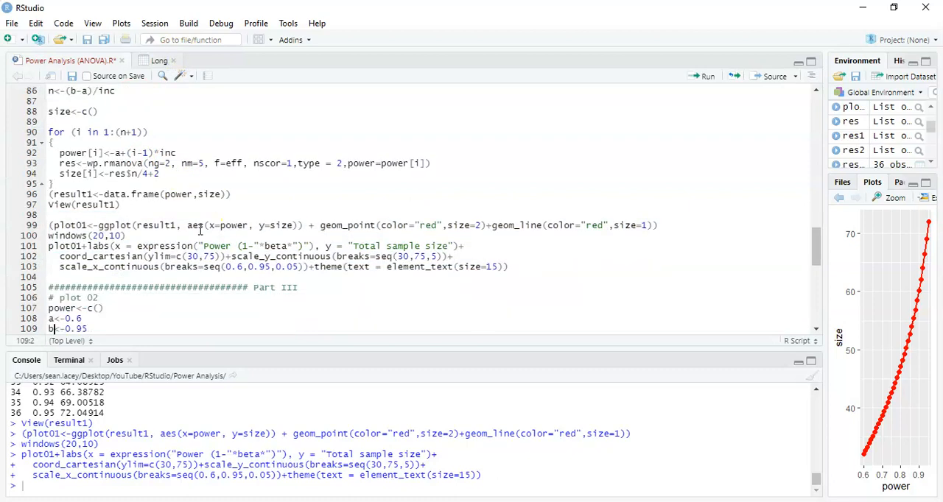
key(Down)
key(Down)
key(Down)
key(Down)
key(Down)
key(Down)
key(Down)
key(Down)
key(Down)
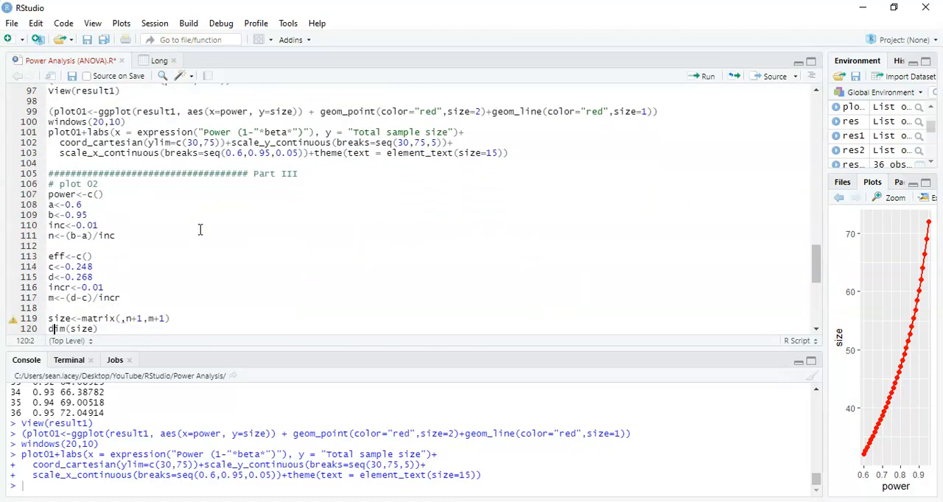
key(Down)
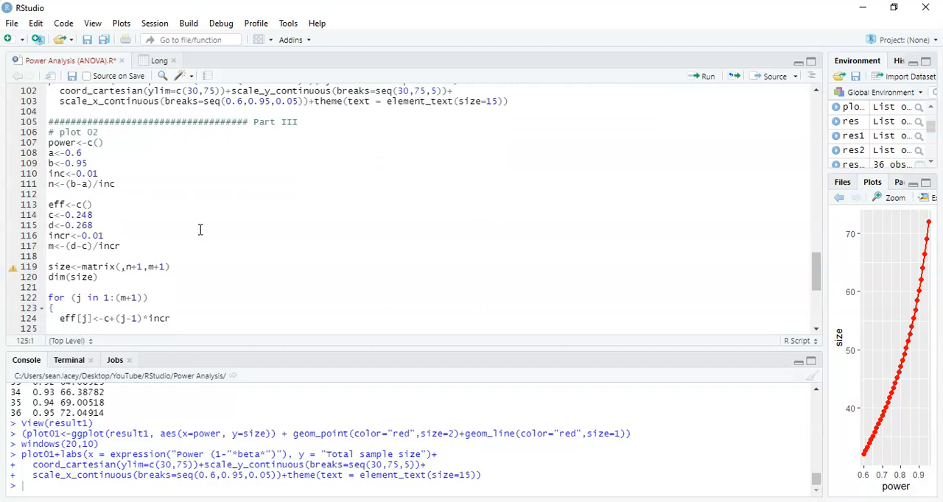
key(Down)
key(Down)
key(Down)
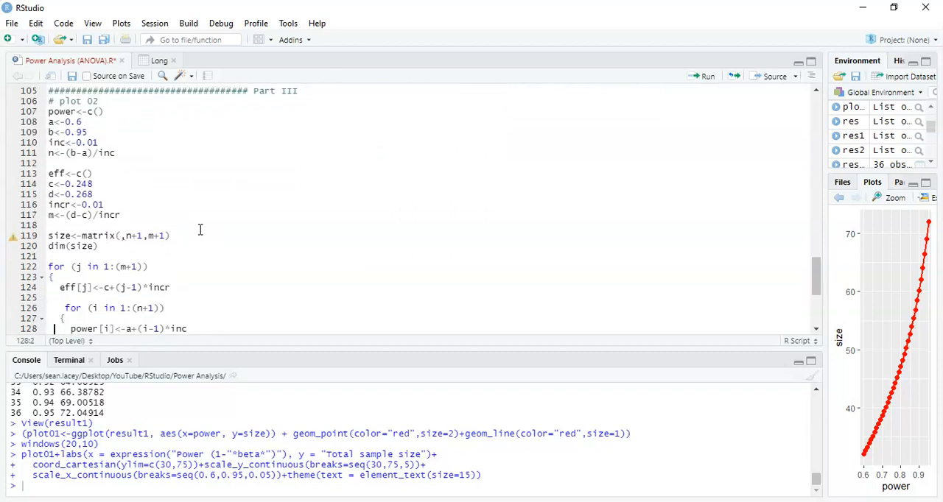
key(Down)
key(Up)
key(Up)
key(Up)
key(Up)
key(Up)
key(Up)
key(Up)
key(Up)
key(Up)
key(Up)
key(Up)
key(Up)
key(Up)
key(Up)
key(Up)
key(Up)
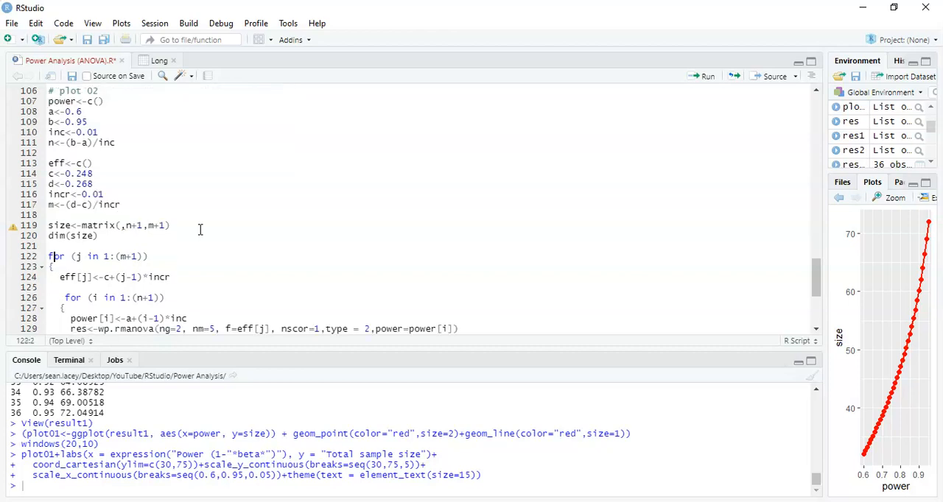
key(Down)
key(Down)
key(Down)
key(Down)
key(Down)
key(Down)
key(Down)
key(Down)
key(Down)
key(Down)
key(Down)
key(Down)
key(Down)
key(Down)
key(Down)
key(Down)
key(shift+End)
key(Down)
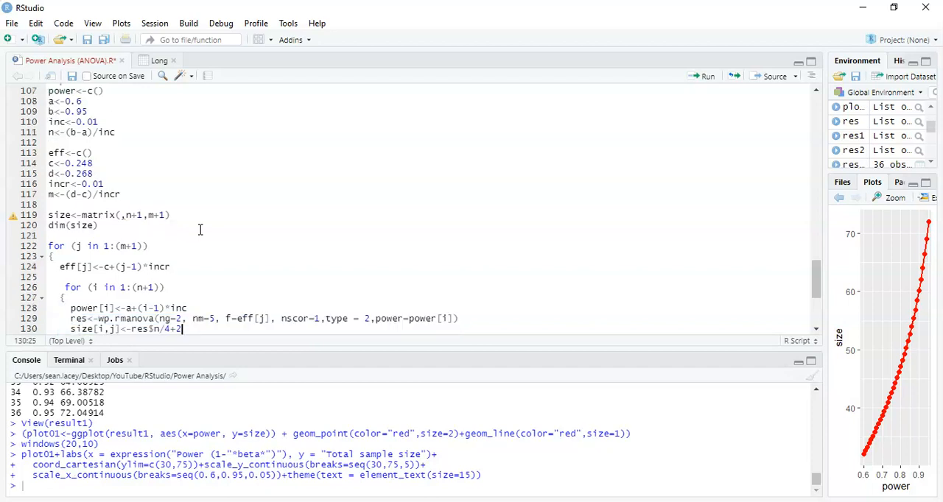
key(shift+Home)
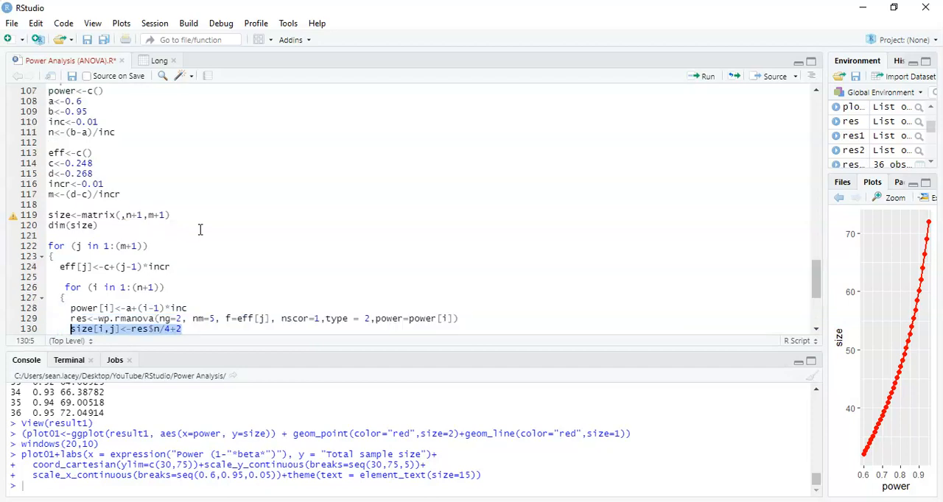
key(Up)
key(Up)
key(Up)
key(Up)
key(Up)
key(Up)
key(Up)
key(Up)
key(Up)
key(Up)
key(Up)
key(Up)
key(Up)
key(Up)
key(Up)
key(Up)
key(Up)
key(Up)
key(Up)
key(Up)
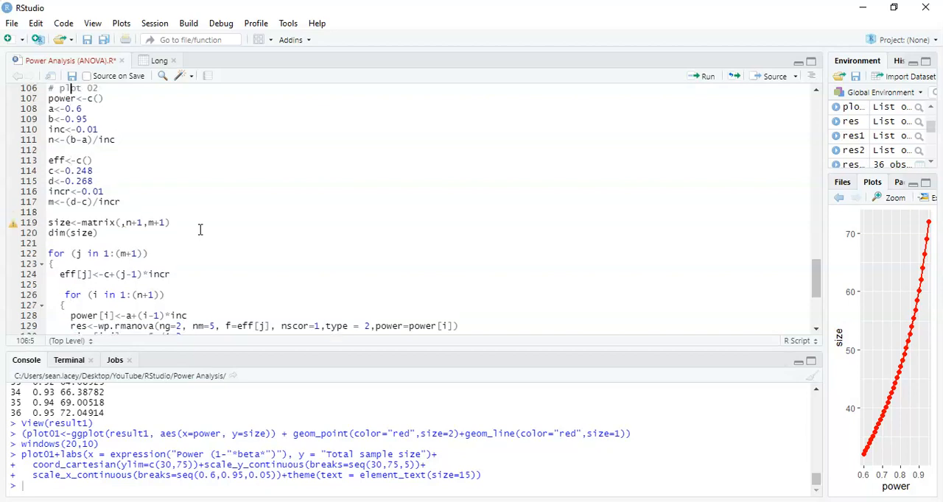
Examine the plot 02 setup code defining the power range, the effect size range and the size matrix.
key(Up)
key(Up)
key(Down)
key(Down)
key(Down)
key(Down)
key(Down)
key(Down)
key(Down)
key(Up)
key(Up)
key(Up)
key(Up)
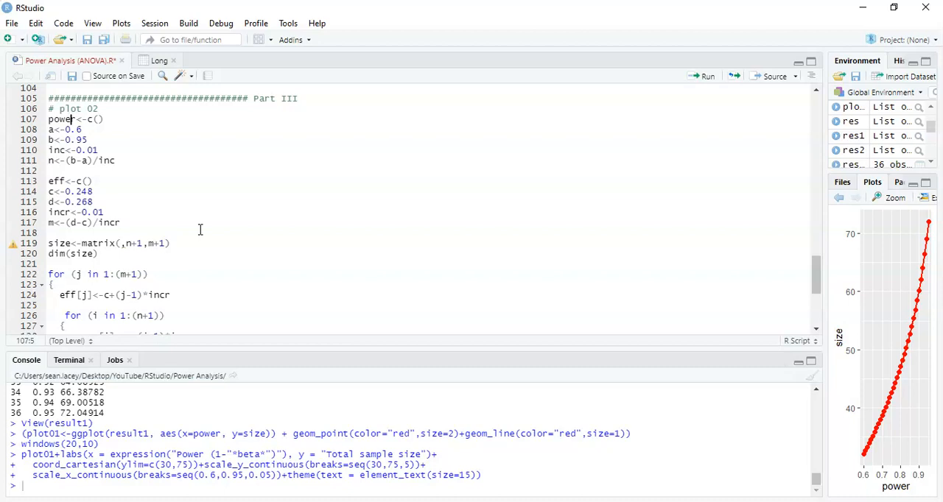
key(Left)
key(Left)
key(Left)
key(Down)
key(Down)
key(Down)
key(Down)
key(Down)
key(Down)
key(Down)
key(Down)
key(Down)
key(Down)
key(Down)
key(Down)
key(Down)
key(Up)
key(Down)
key(Down)
key(Down)
key(Down)
key(Down)
key(Up)
key(Up)
key(Up)
Run the Part III setup code from its heading through dim(size).
key(Up)
key(Down)
key(Down)
key(Up)
key(shift+Up)
key(shift+Up)
key(shift+Up)
key(shift+Up)
key(shift+Up)
key(shift+Up)
key(shift+Up)
key(shift+Up)
key(shift+Up)
key(shift+Up)
key(shift+Up)
key(shift+Up)
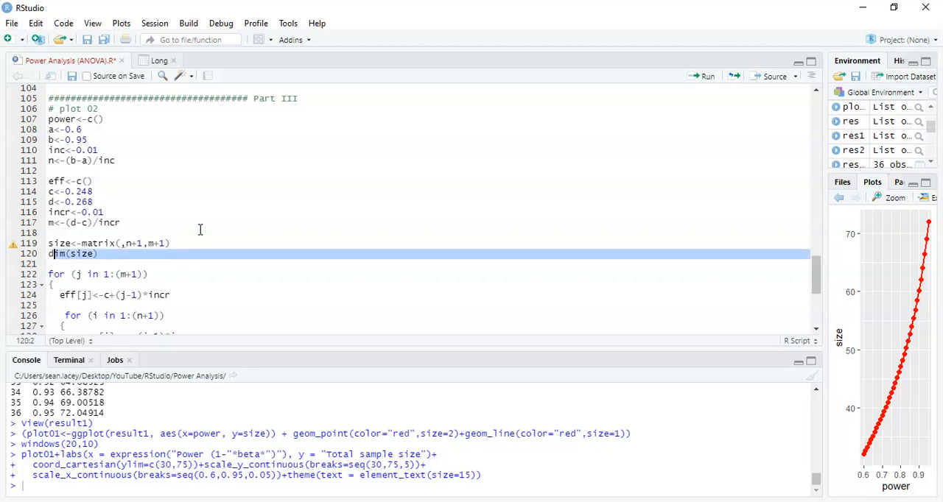
key(shift+Up)
key(shift+Up)
key(shift+Up)
key(shift+Up)
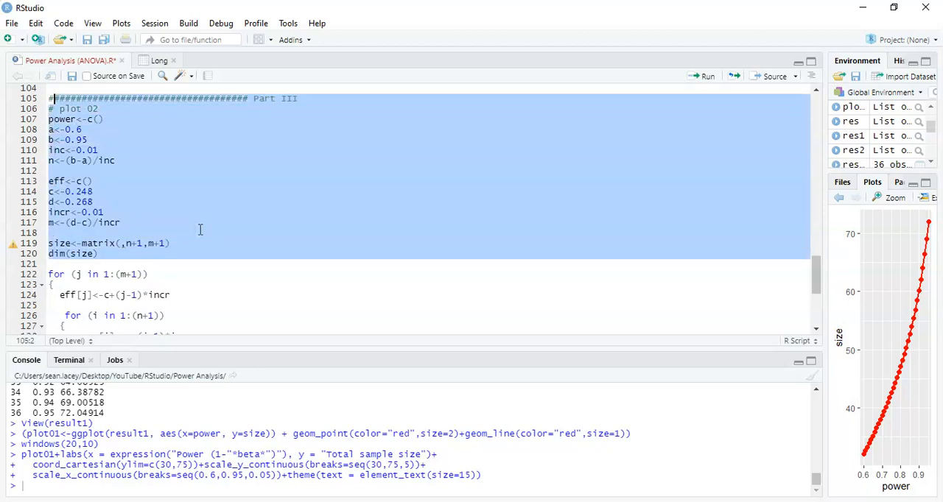
key(ctrl+Return)
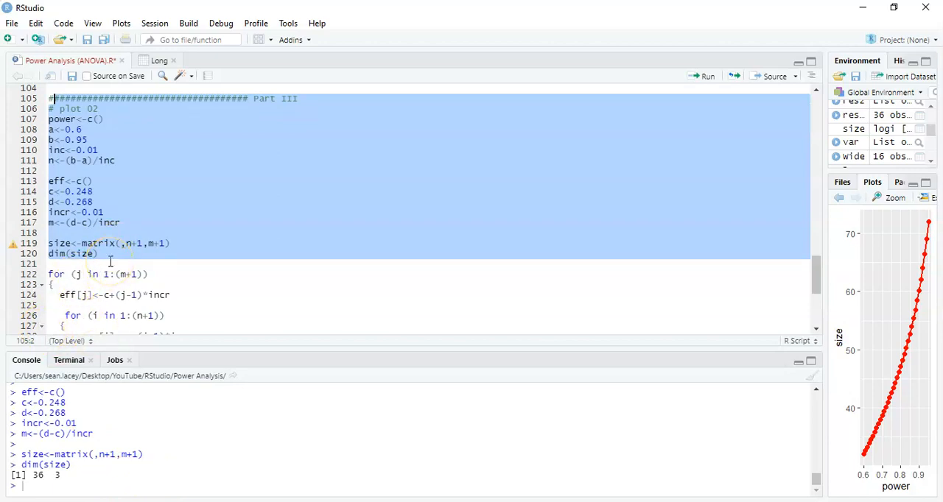
Examine the nested for loops, including how eff[j] is passed as the effect size to wp.rmanova.
click(161, 265)
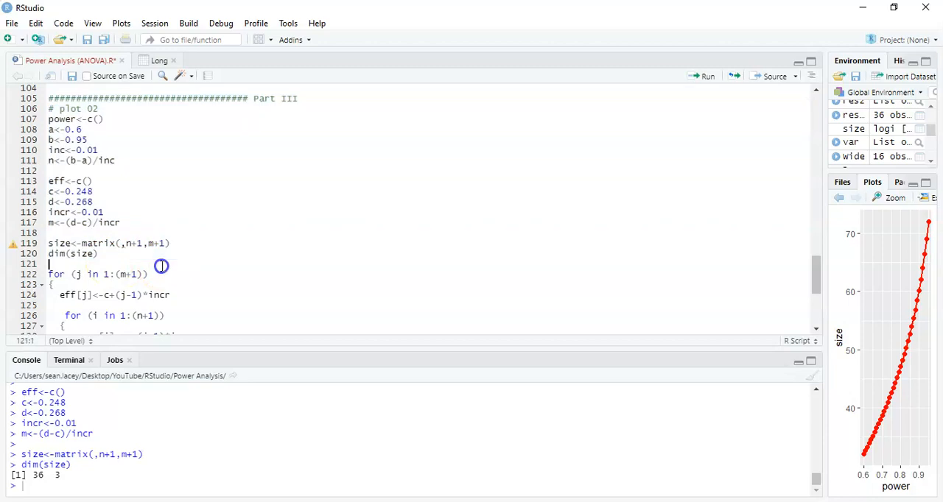
key(shift+Down)
key(shift+Down)
key(shift+Down)
key(shift+Down)
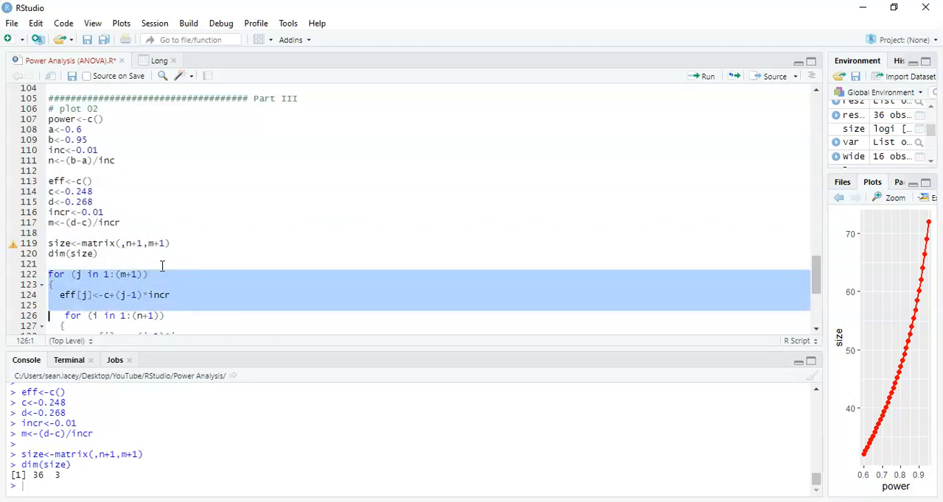
key(Down)
key(Down)
key(Down)
key(Down)
key(Down)
key(Down)
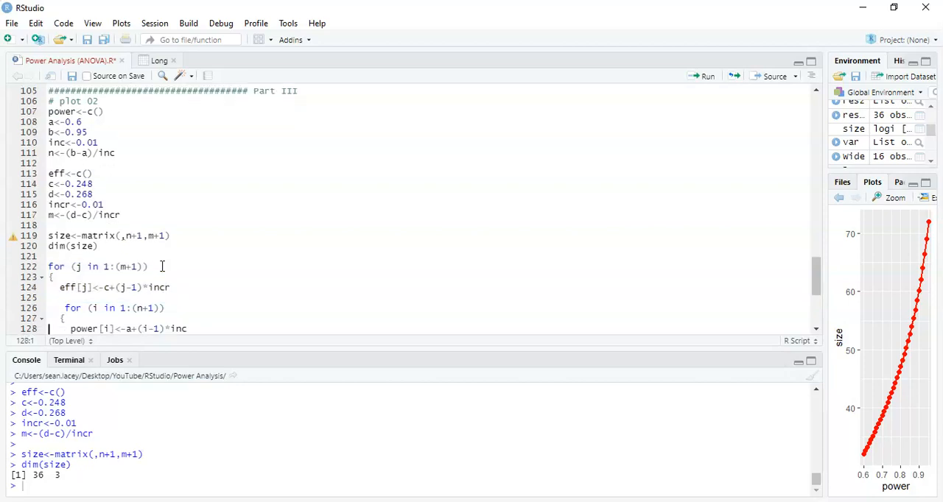
key(Up)
key(Up)
key(Up)
key(Up)
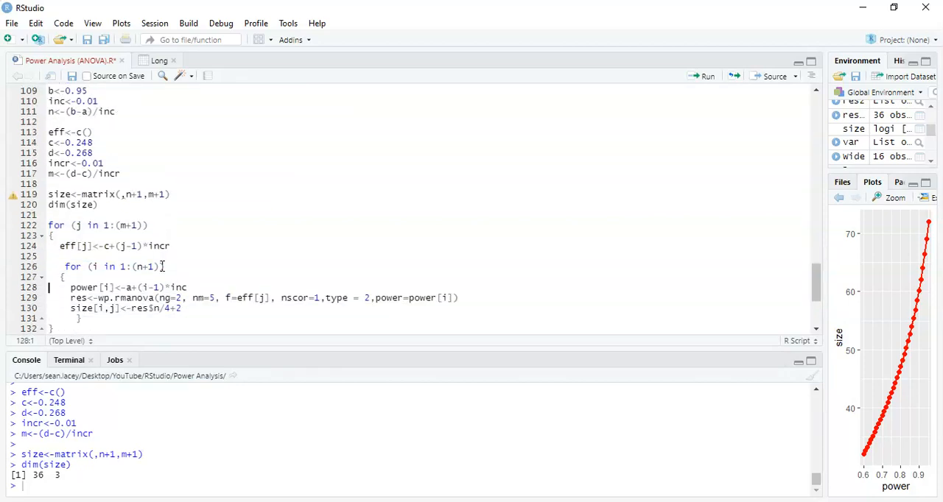
key(Down)
drag(237, 299, 263, 300)
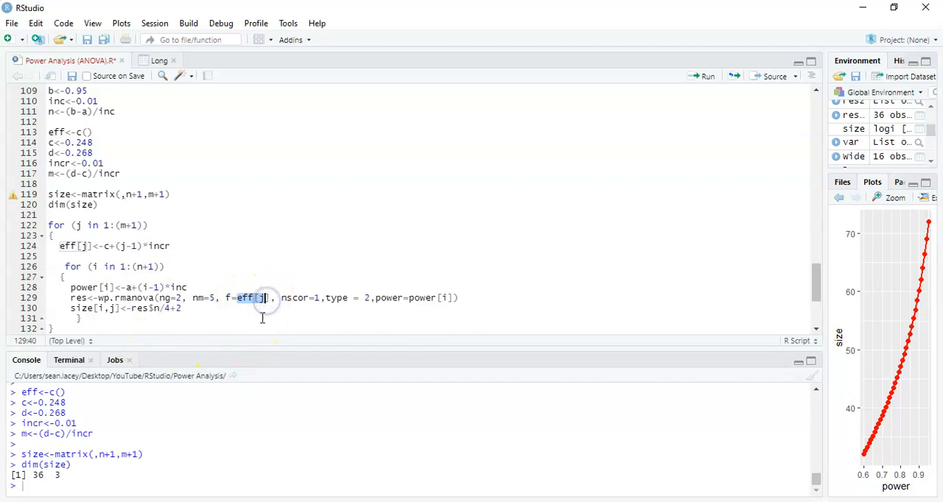
click(274, 309)
key(Down)
key(Down)
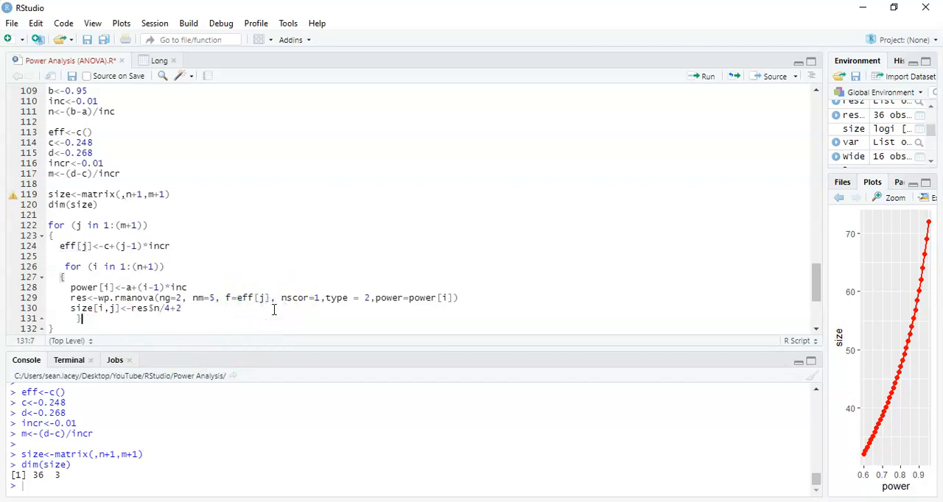
Run the Part III code through View(result2) to compute sample sizes for every power and effect size combination.
key(Down)
key(Down)
key(Down)
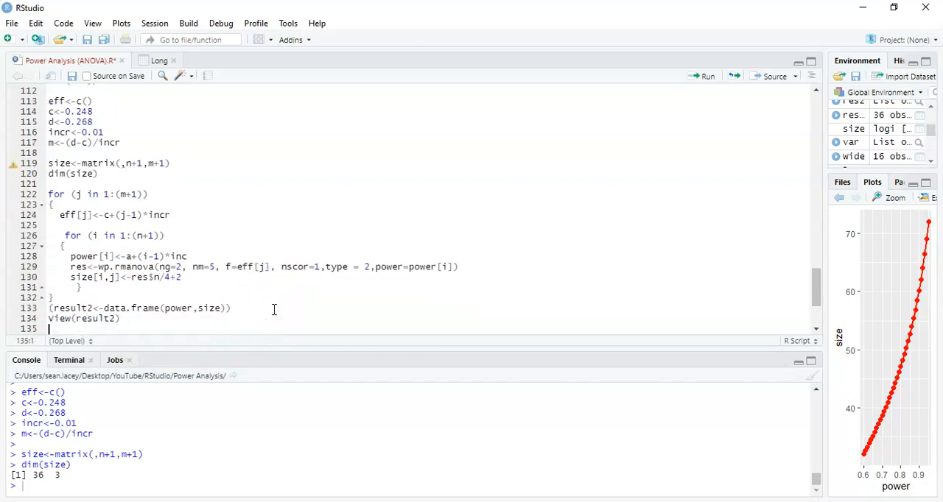
key(Up)
key(Up)
key(Down)
key(Down)
key(shift+Page_Up)
key(shift+Up)
key(shift+Up)
key(shift+Up)
key(shift+Up)
key(shift+Up)
key(shift+Up)
key(shift+Up)
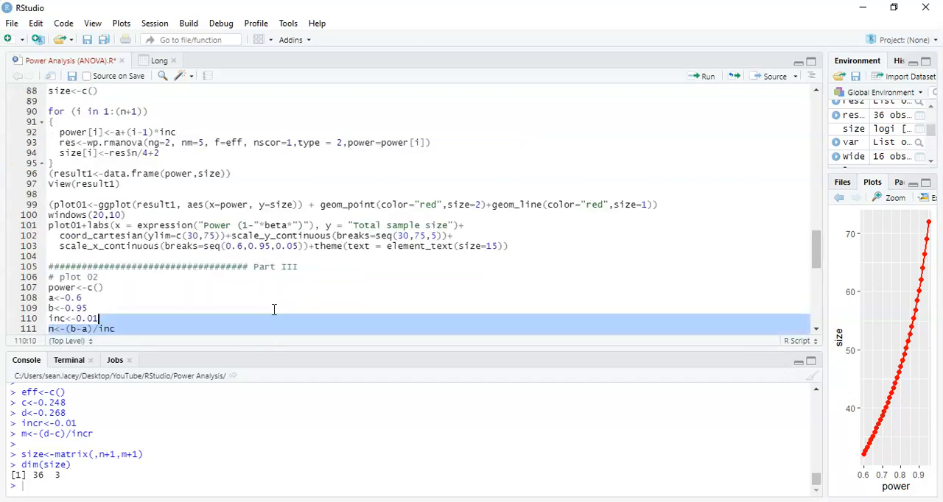
key(ctrl+Return)
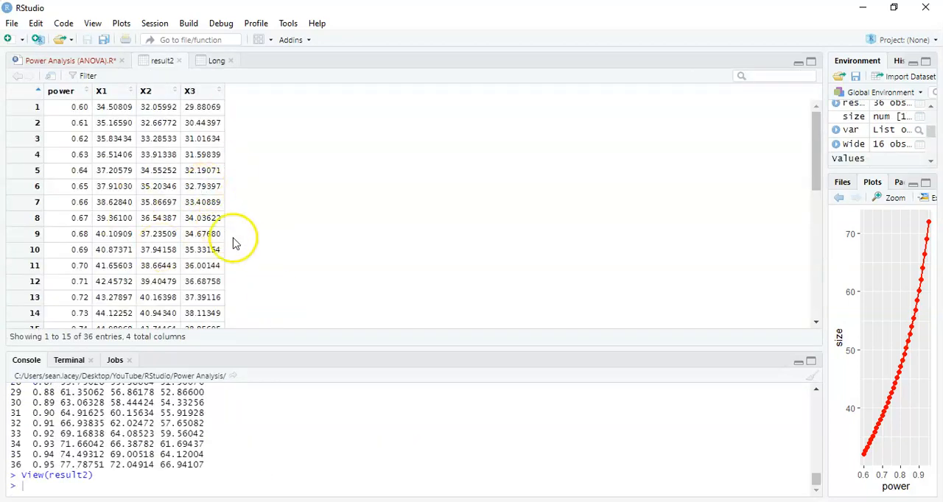
Compare the result2 column headings with the names(result2) line that assigns "Power", "0.248", "0.258" and "0.268".
click(78, 60)
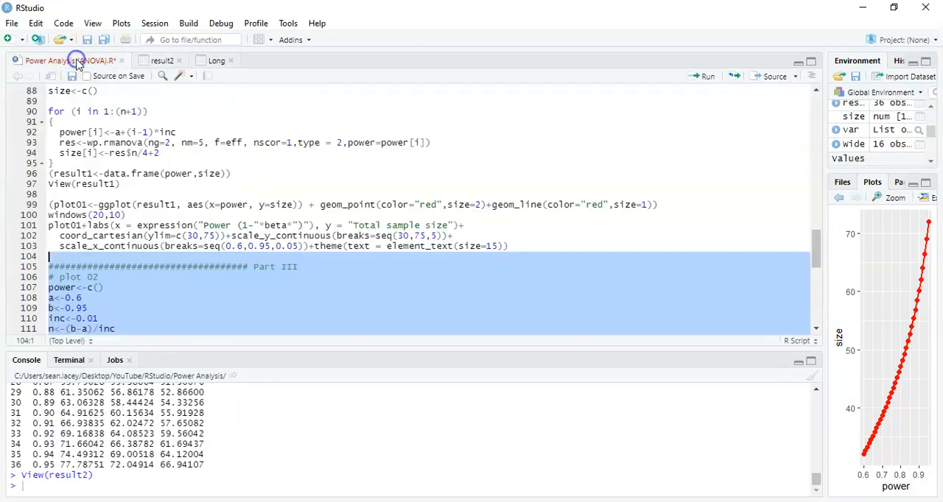
key(Down)
key(Down)
key(Down)
key(Down)
key(Down)
key(Down)
key(Down)
key(Down)
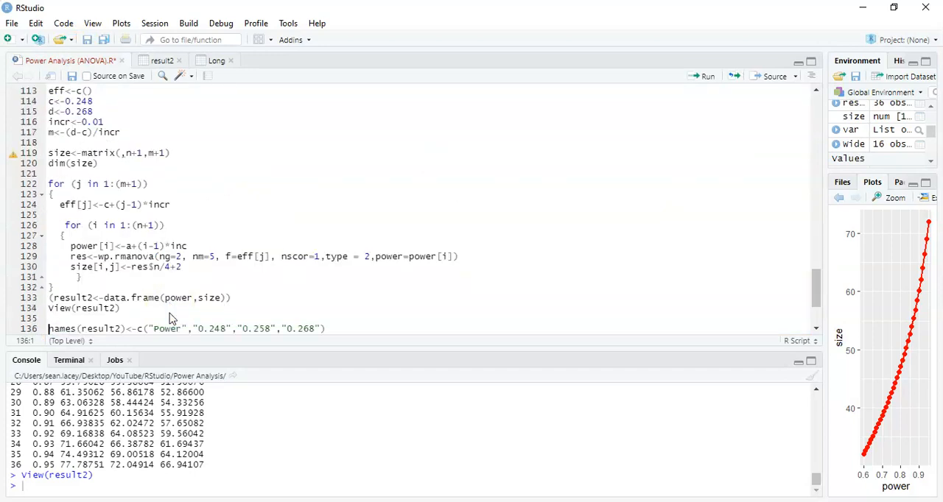
key(Down)
key(Down)
key(Down)
key(Down)
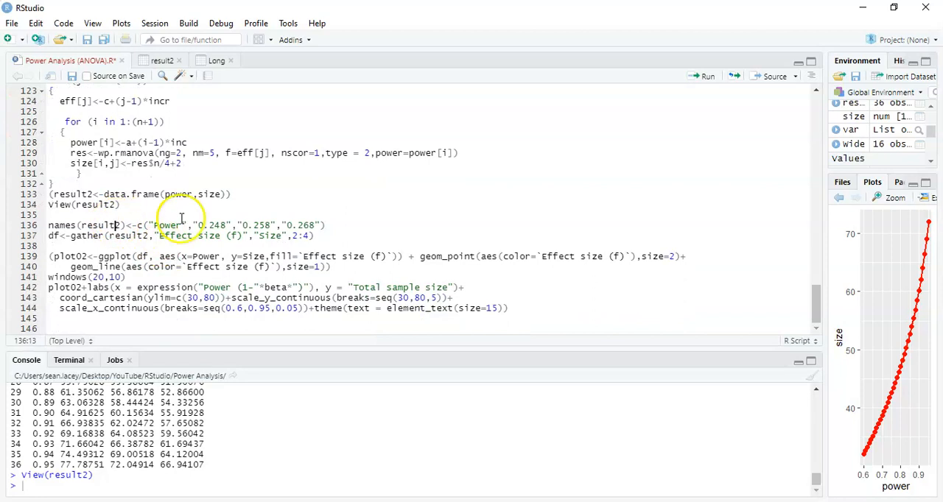
click(163, 60)
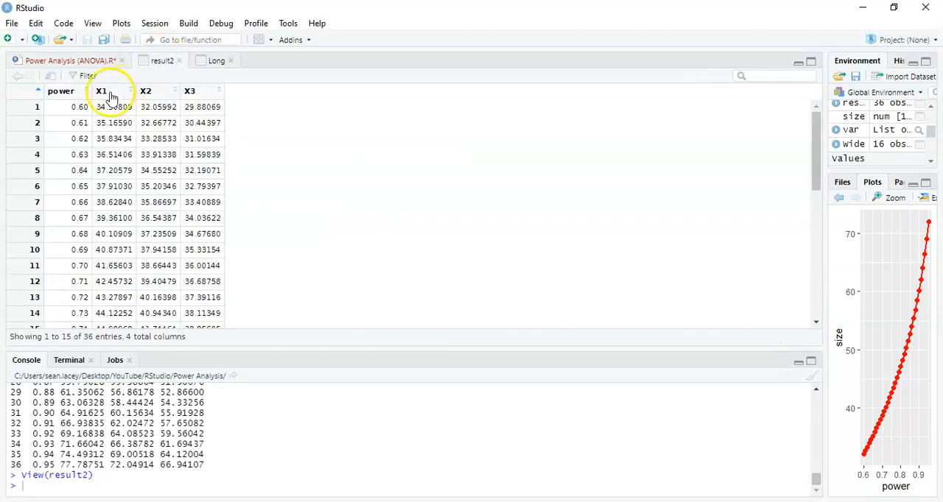
click(81, 60)
click(115, 225)
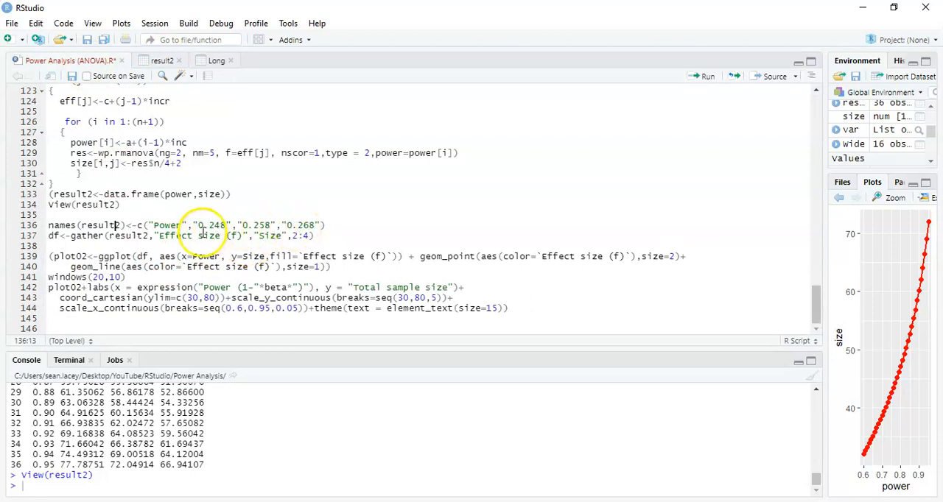
drag(197, 225, 320, 224)
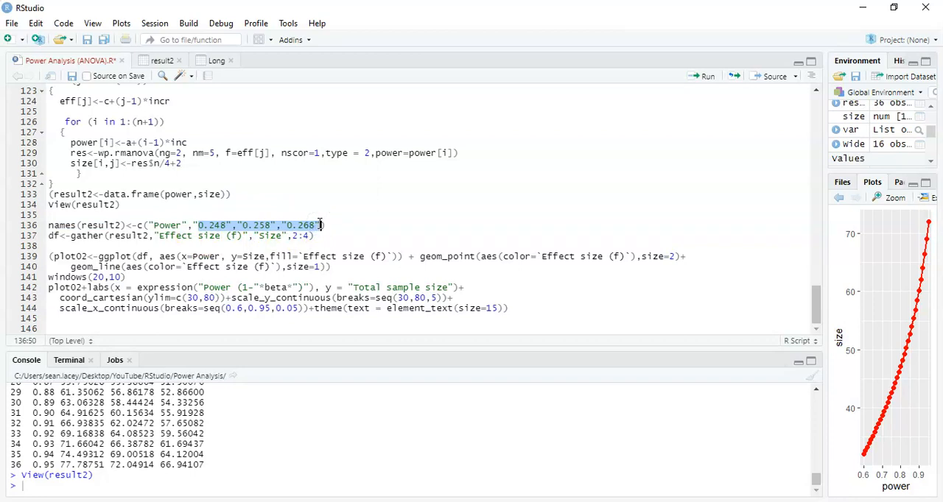
drag(320, 224, 189, 225)
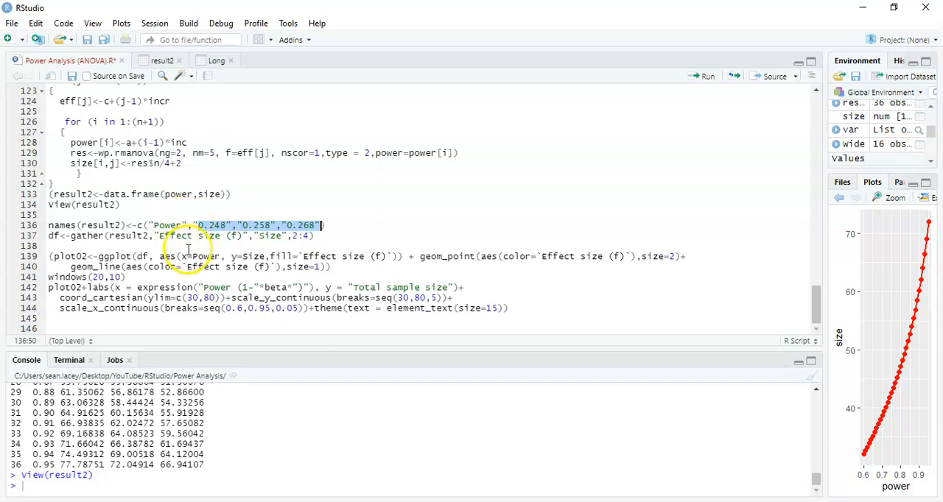
Run the code from names(result2) through the final plot02 formatting lines and maximize the graphics window showing the plot.
drag(335, 268, 48, 255)
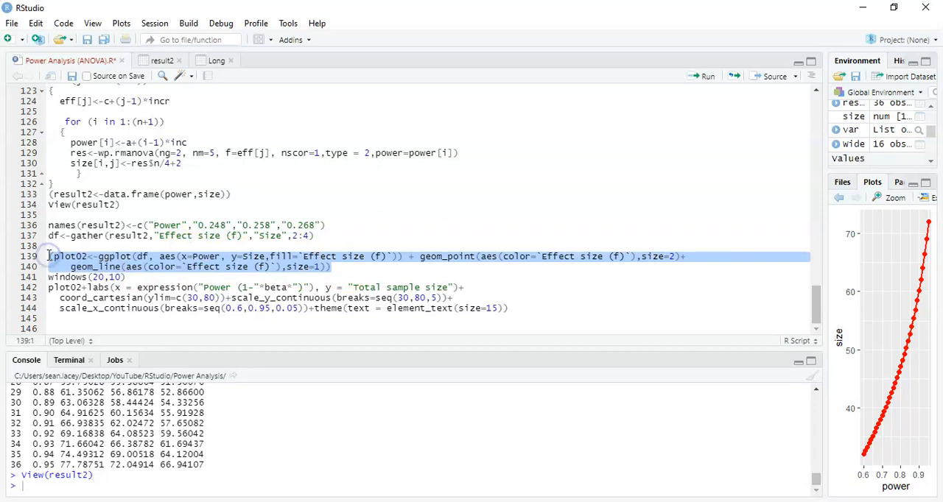
click(123, 328)
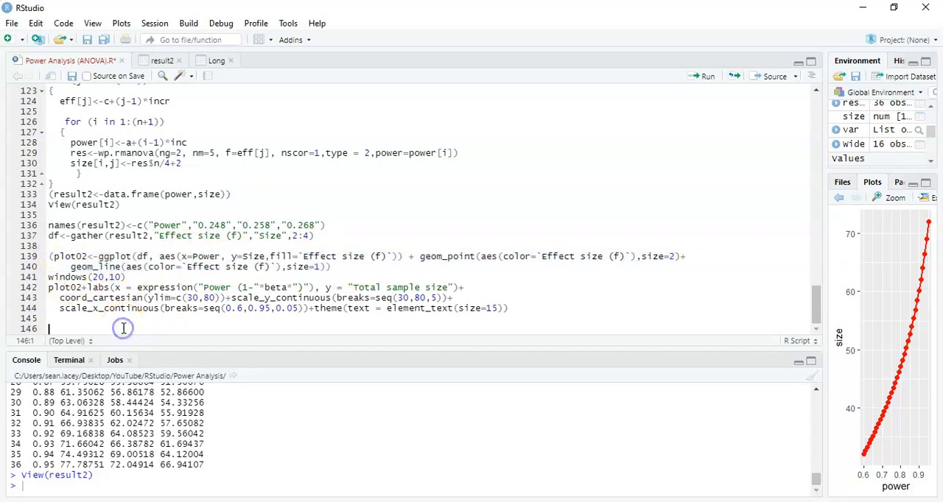
key(shift+Up)
key(shift+Up)
key(shift+Up)
key(shift+Up)
key(shift+Up)
key(shift+Up)
key(shift+Up)
key(shift+Up)
key(shift+Up)
key(shift+Up)
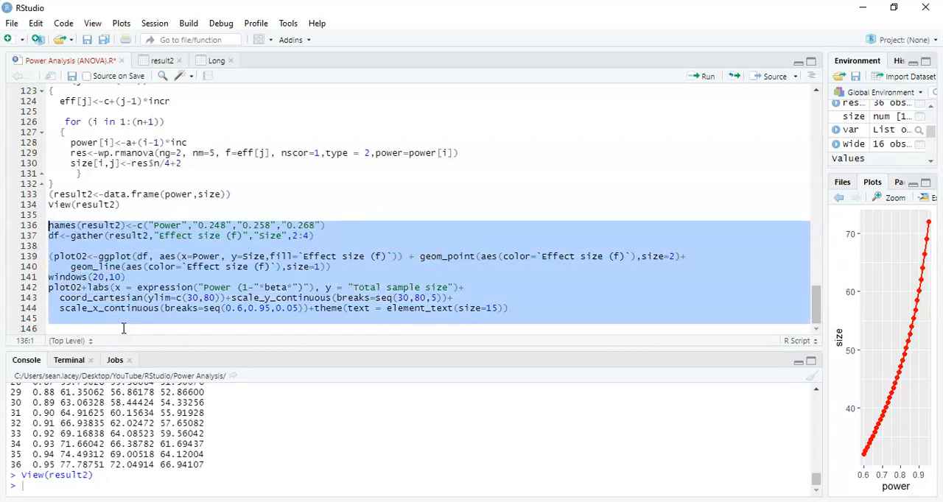
key(ctrl+Return)
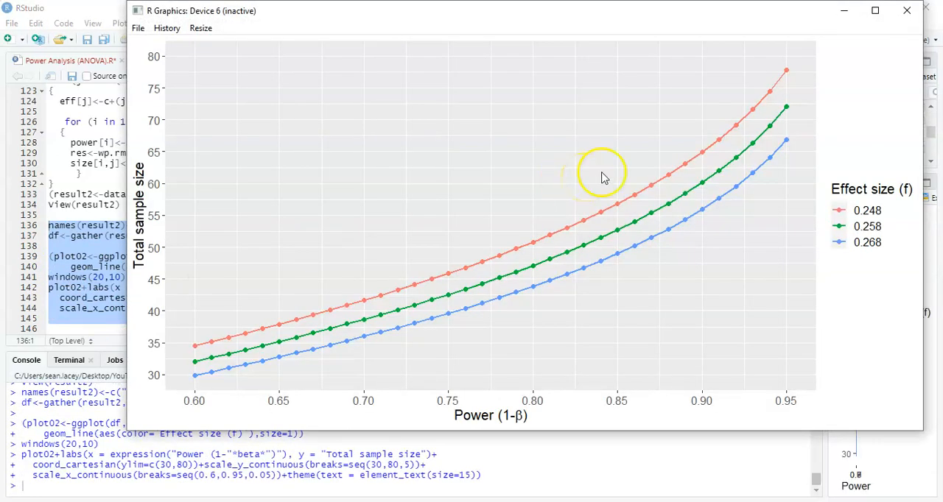
click(875, 11)
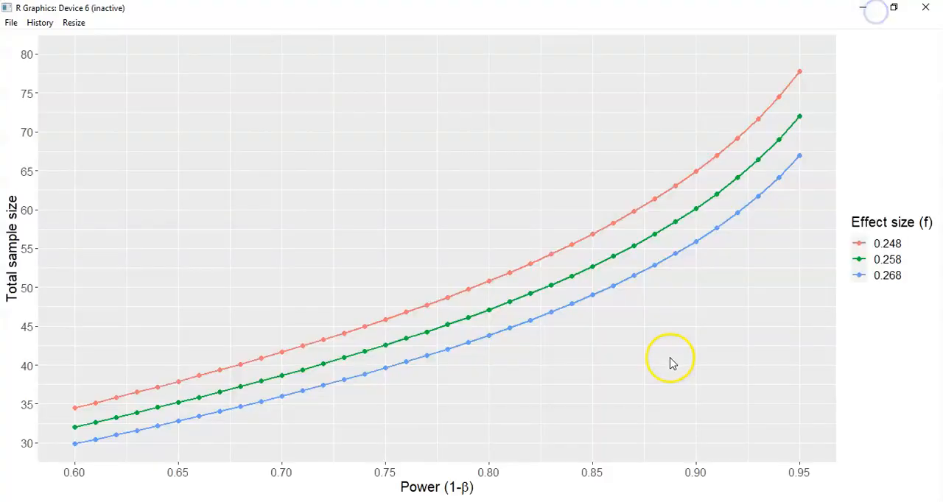
Switch to the G*Power plot window, compare its three effect size curves with the R plot, and display its values as a table.
mouse_move(525, 501)
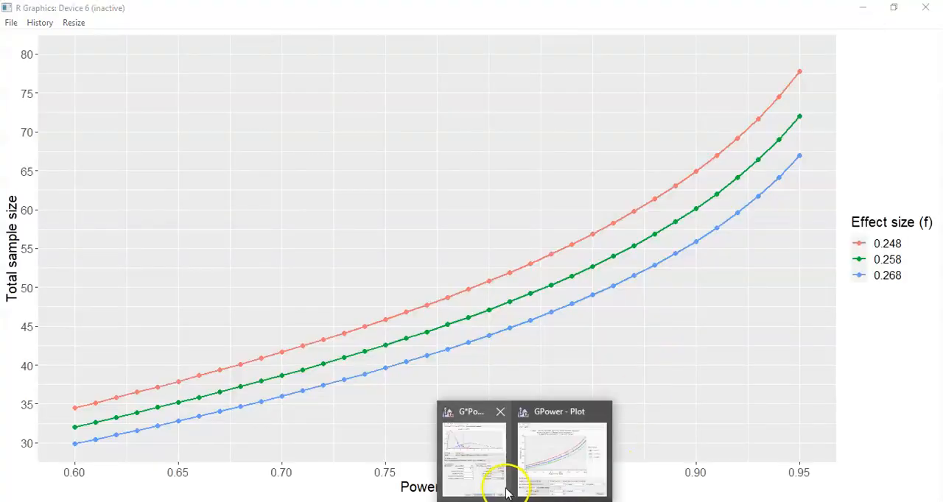
click(562, 460)
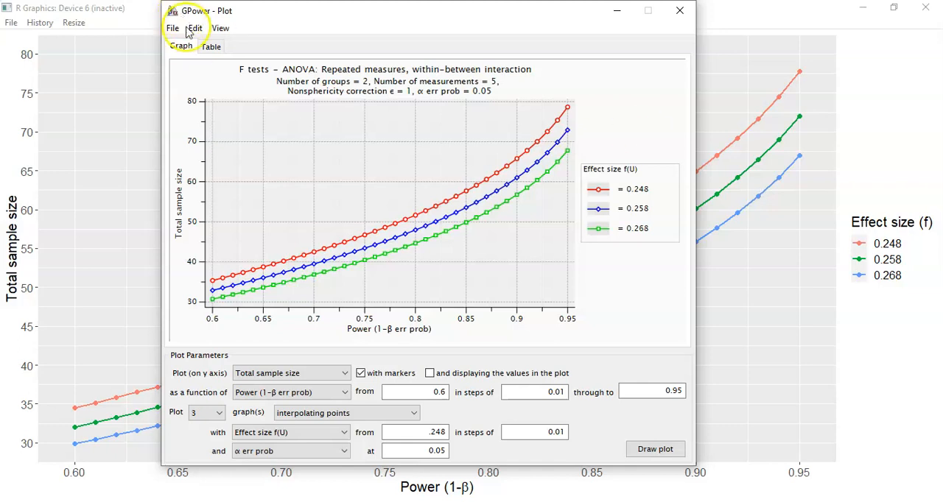
click(210, 47)
drag(363, 16, 539, 34)
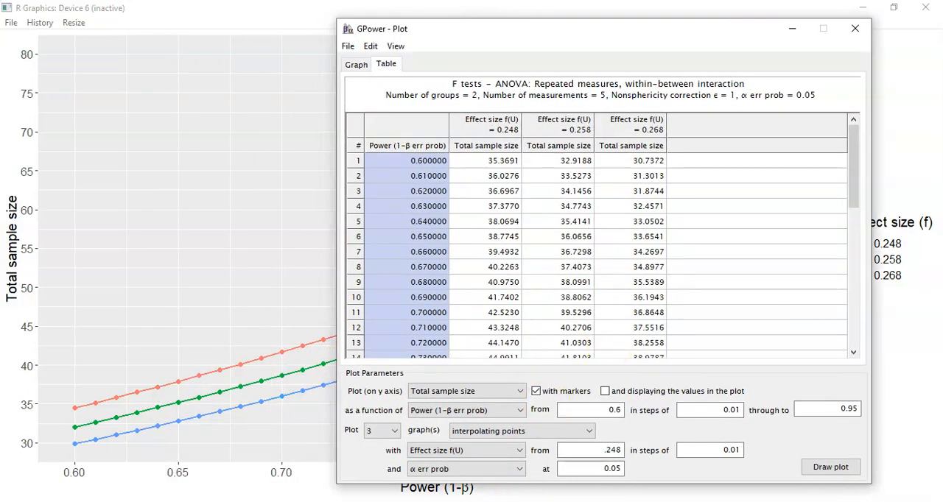
Compare the result2 data in RStudio with G*Power's total sample size table for effect sizes 0.248, 0.258 and 0.268.
mouse_move(525, 501)
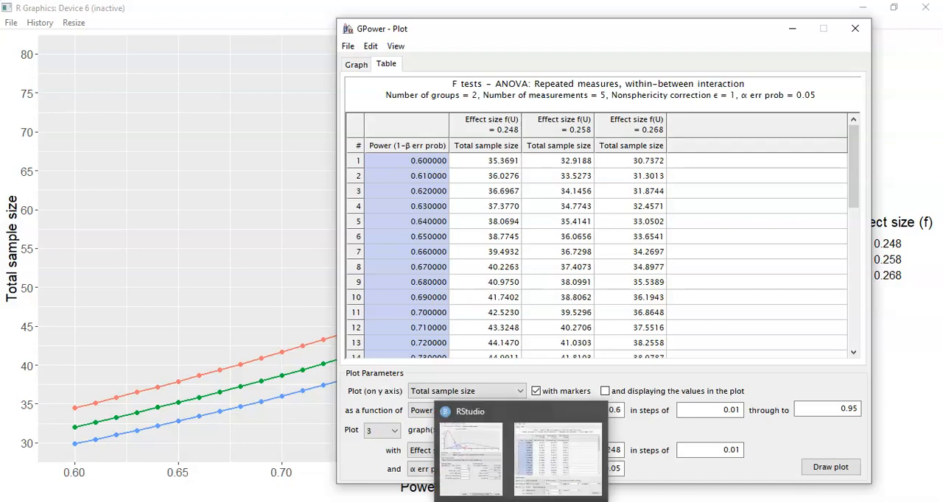
click(471, 501)
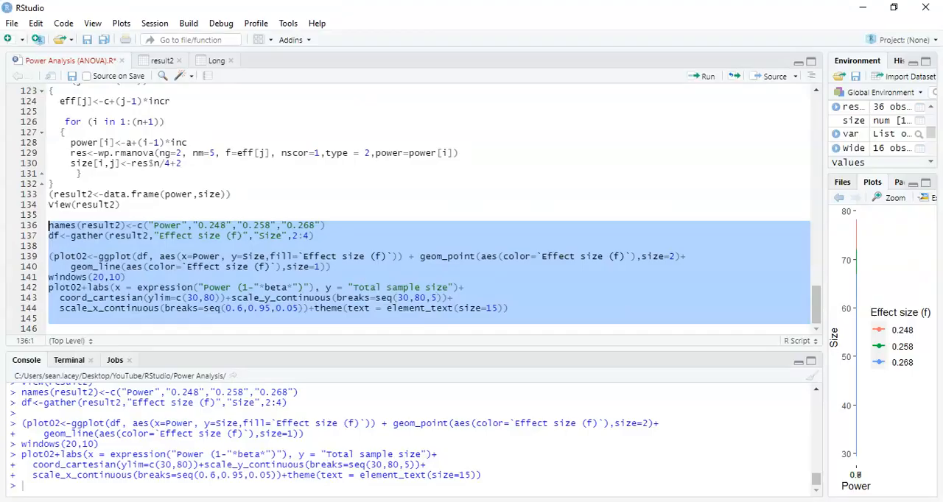
click(163, 62)
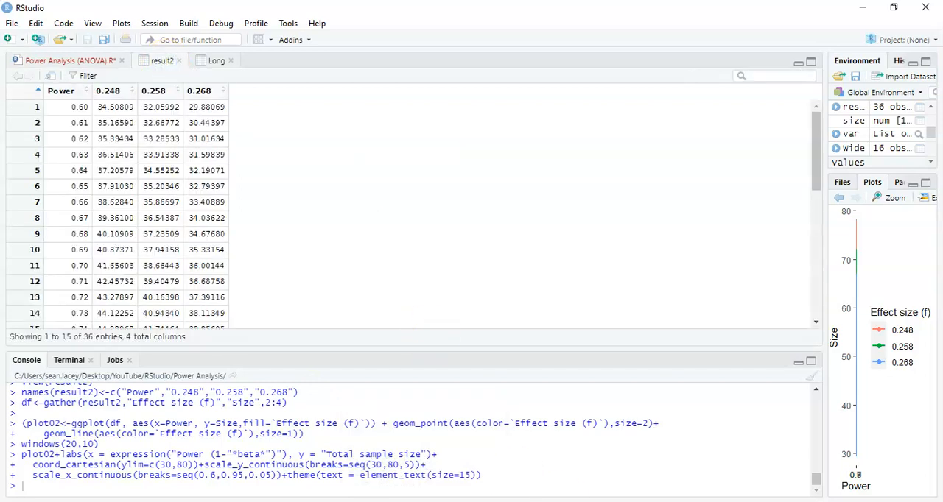
mouse_move(525, 501)
click(534, 448)
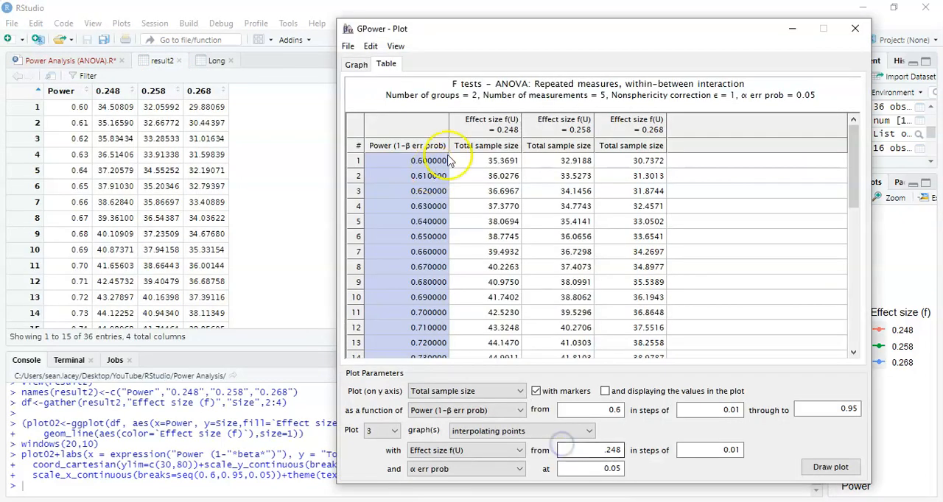
drag(559, 33, 471, 14)
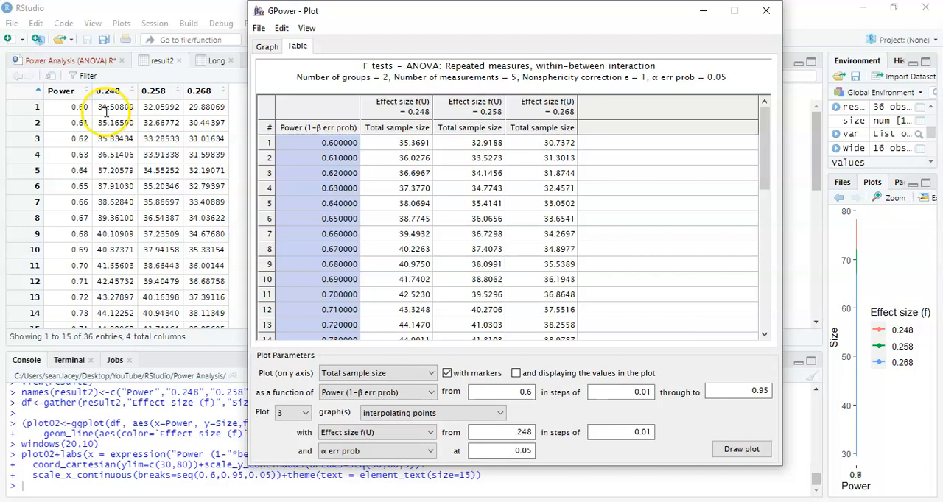
drag(124, 107, 98, 106)
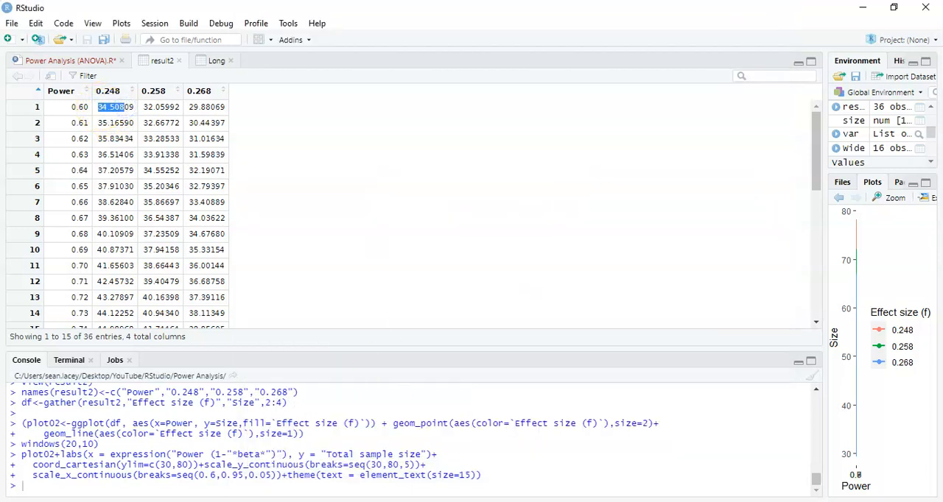
click(562, 448)
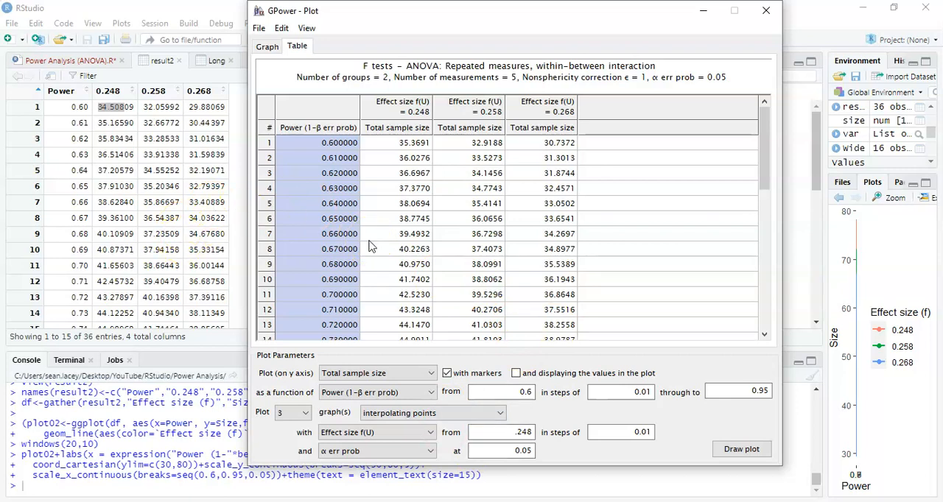
Return to the Power Analysis (ANOVA).R script and examine the wp.rmanova call's nscor=1 and type = 2 arguments.
click(70, 63)
click(175, 206)
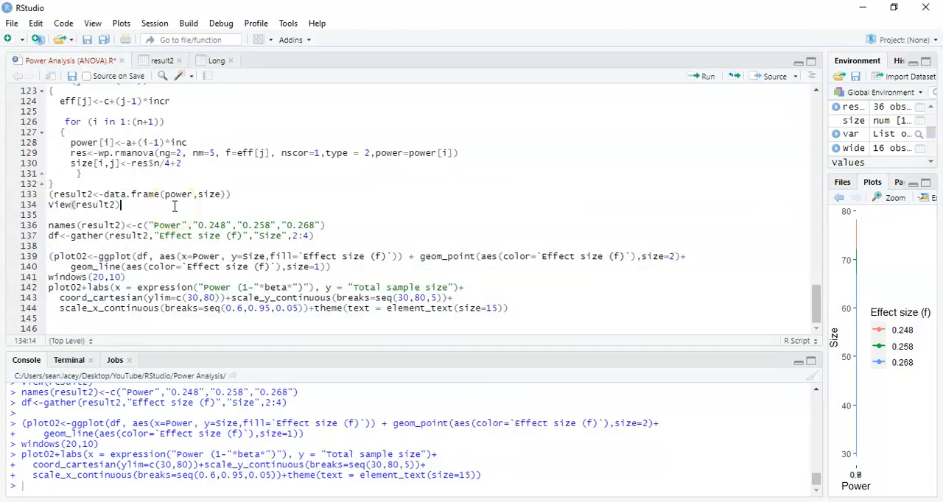
drag(99, 154, 154, 153)
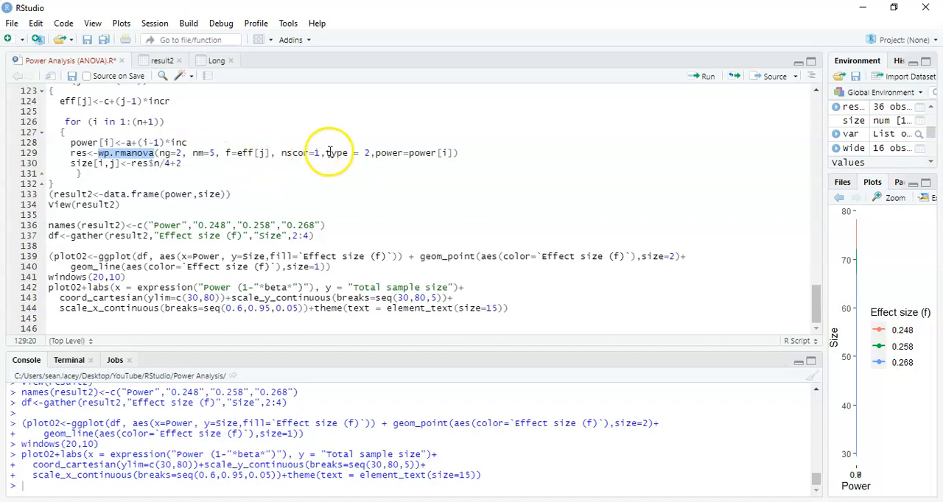
click(282, 152)
drag(292, 152, 321, 153)
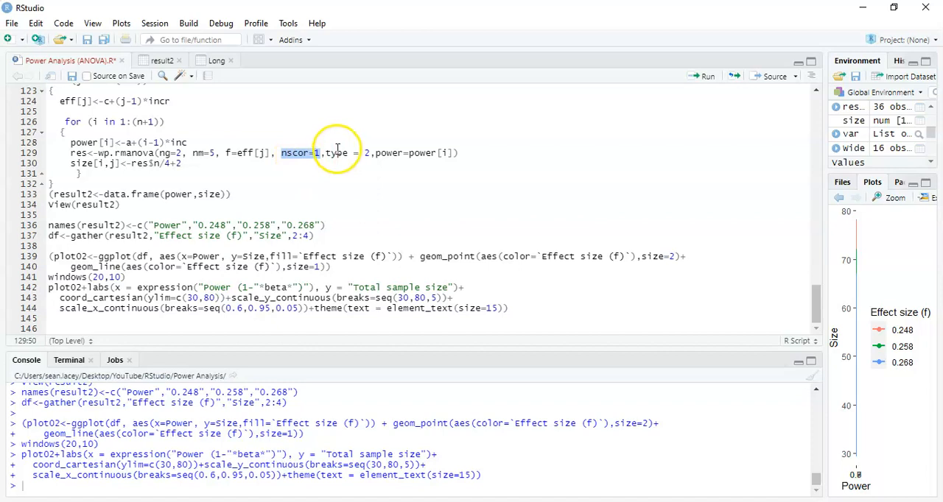
drag(327, 153, 371, 152)
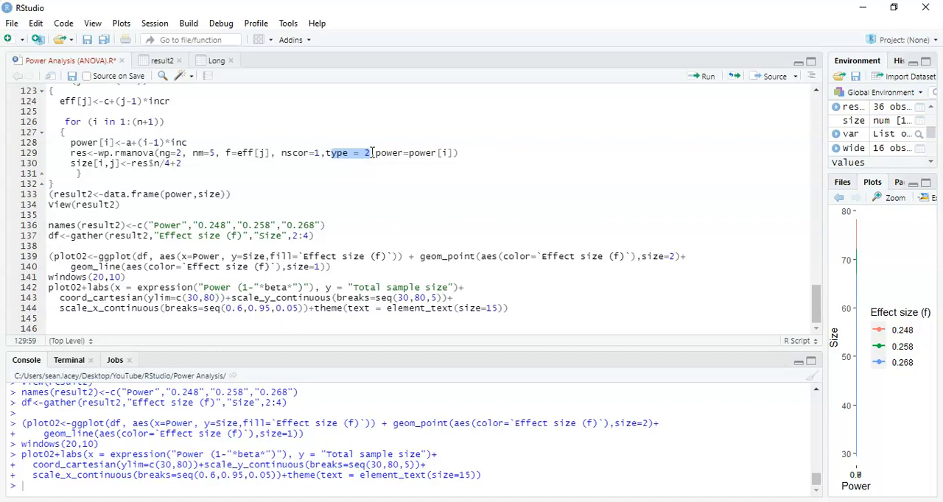
Review the Power Analysis Part I code, from the ezANOVA call to the Cohen's f effect size conversion.
click(371, 152)
scroll(372, 152, up, 10)
click(372, 152)
key(Up)
key(Up)
key(Up)
key(Up)
key(Up)
key(Up)
key(Up)
key(Up)
key(Up)
key(Up)
key(Up)
key(Up)
key(Up)
key(Up)
scroll(372, 152, up, 4)
key(Up)
key(Up)
key(Up)
key(Up)
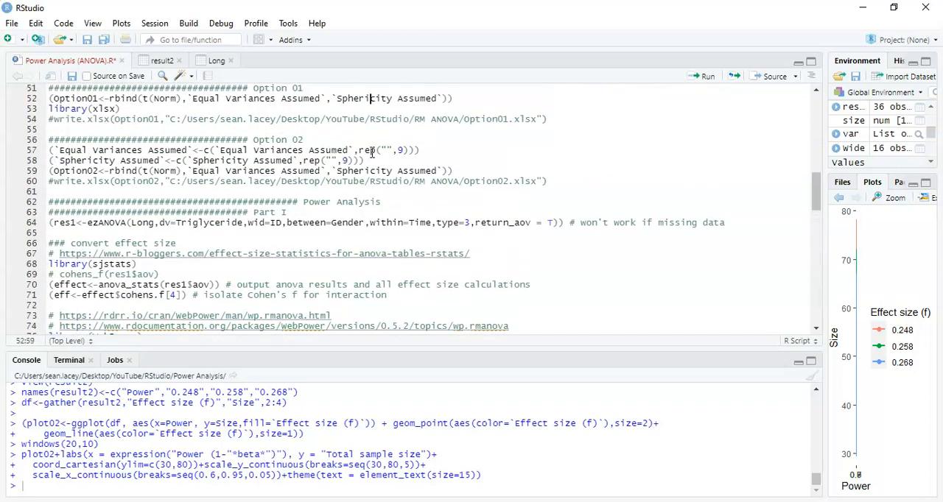
key(Down)
key(Down)
key(Down)
key(Down)
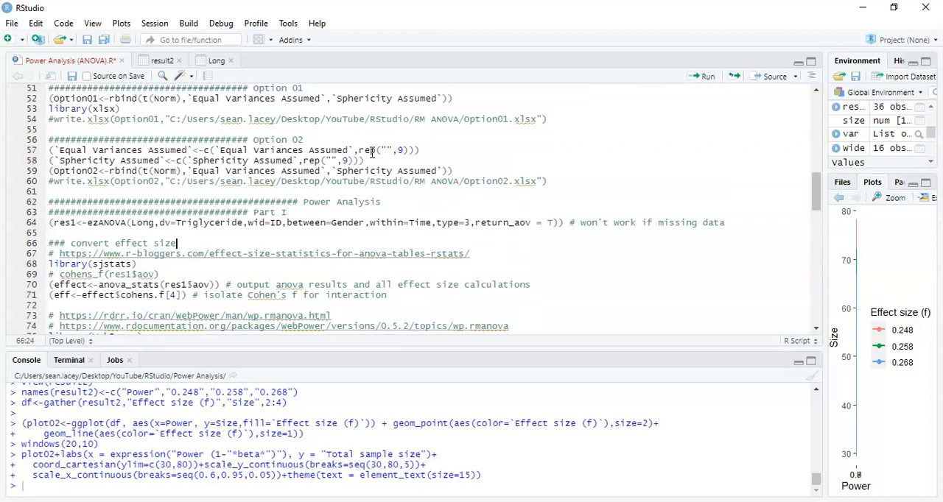
key(Down)
key(Down)
key(Down)
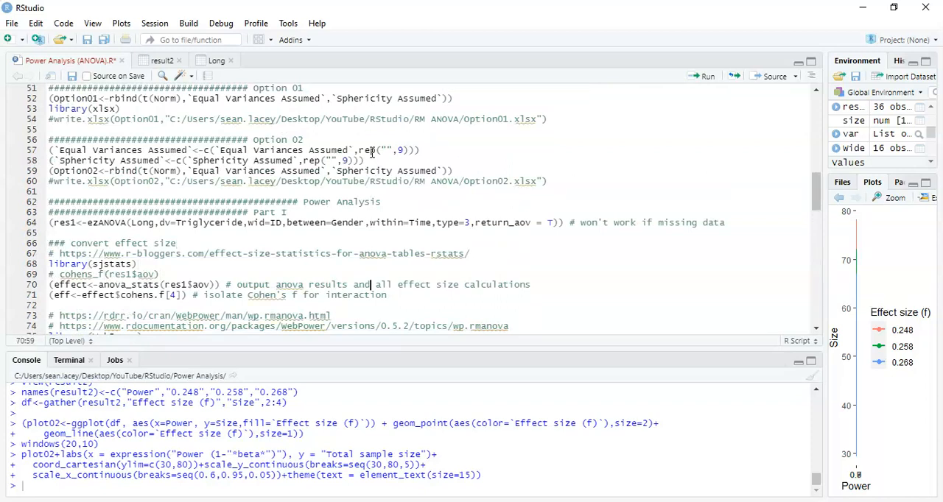
key(Down)
key(Down)
key(Up)
key(Up)
key(Up)
key(Down)
key(Up)
key(Up)
Switch to the presentation PDF in Adobe Acrobat Reader and show the Contact Details slide on page 3.
key(alt+Tab)
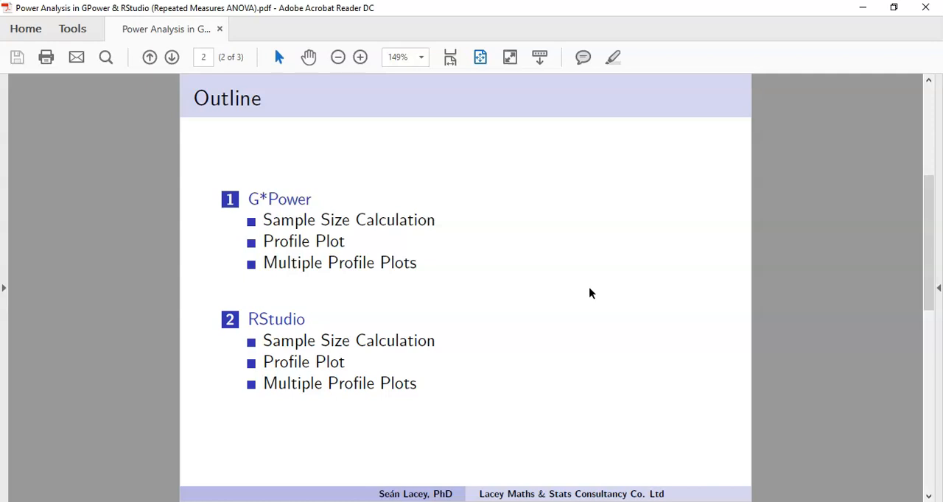
scroll(589, 293, down, 1)
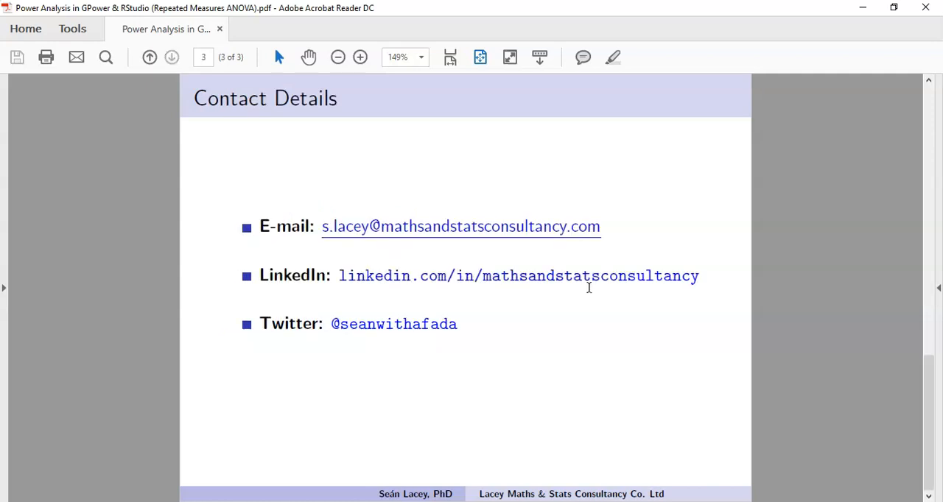
click(905, 336)
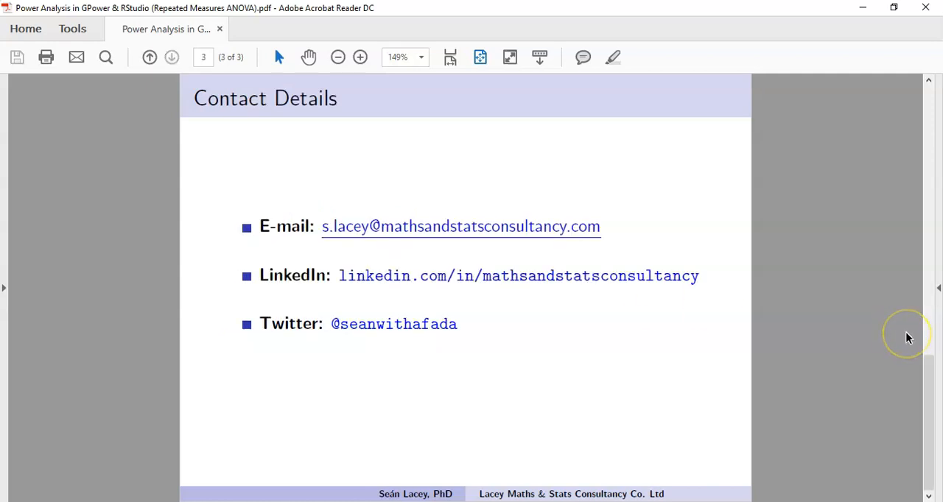